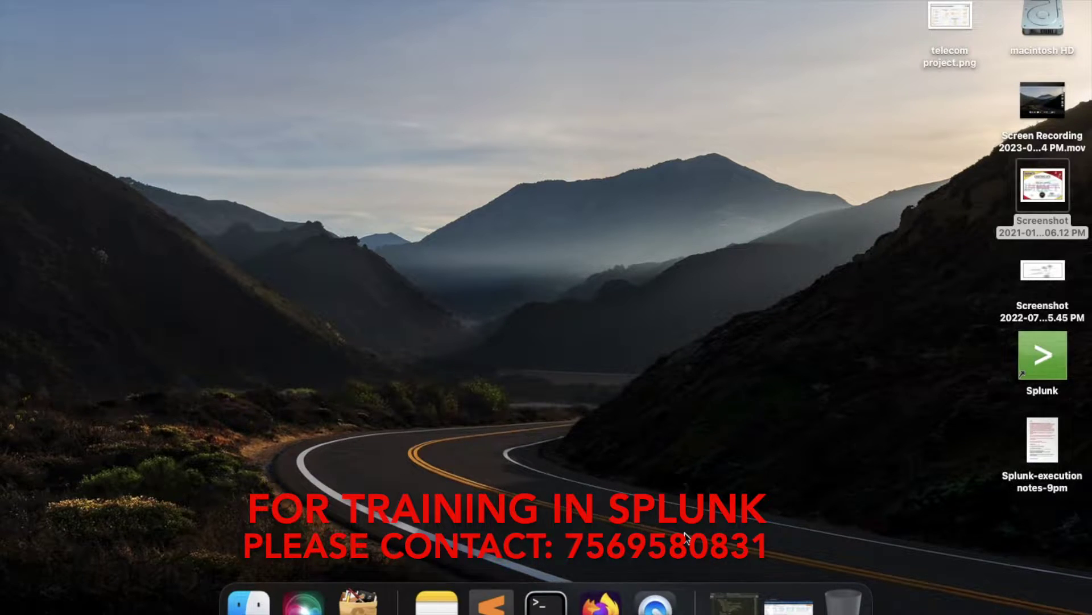
Restore the EC2 console window, then bring the editor showing json_unstructured.json back on top.
left_click(598, 604)
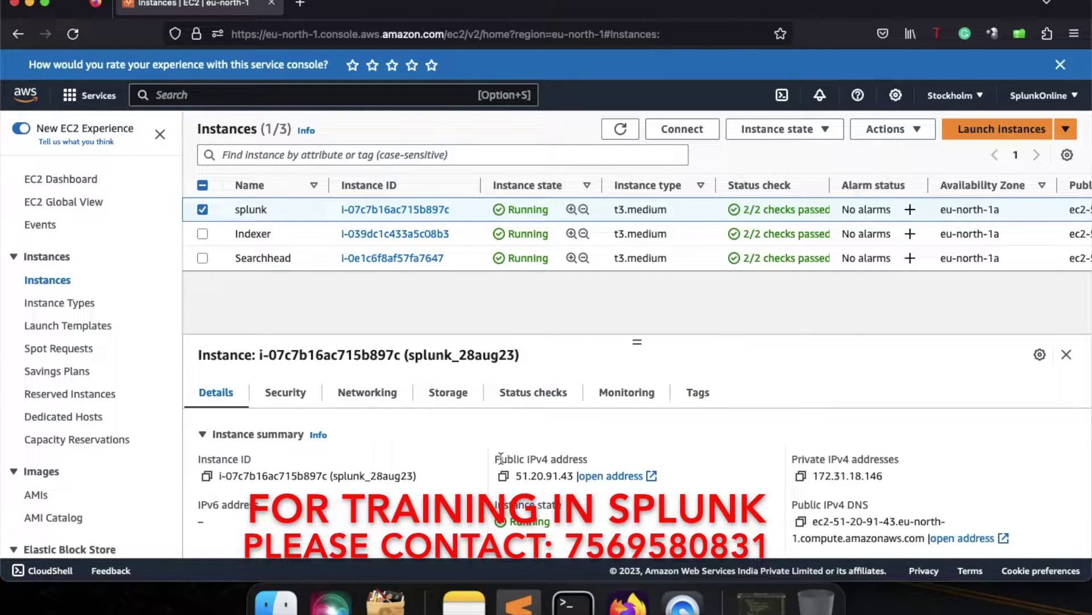
left_click(752, 610)
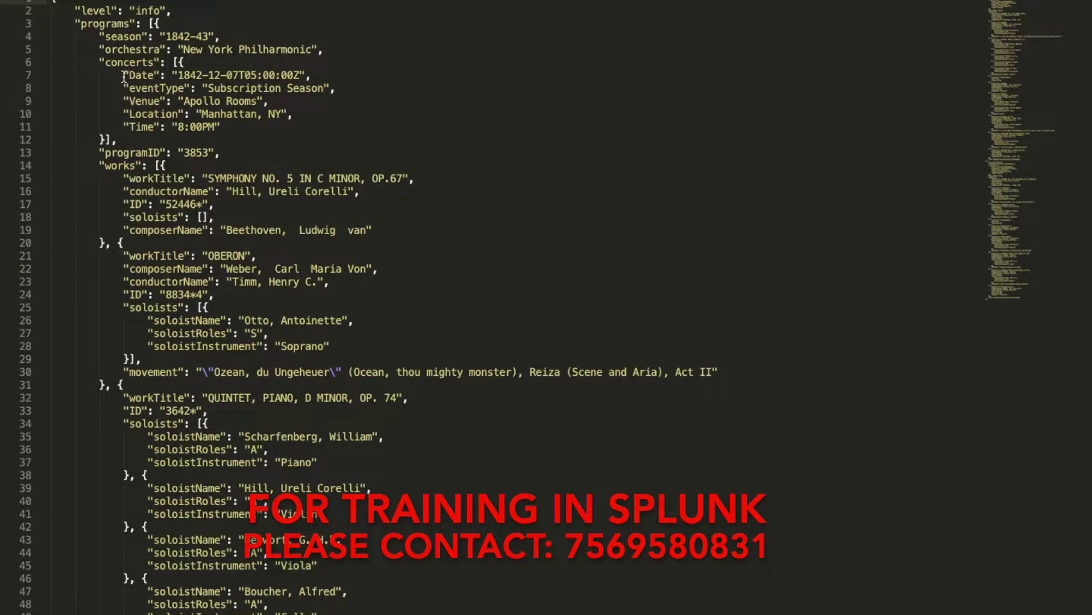
Scroll through the JSON concert data, then switch to the XML book purchases file.
scroll(279, 166, "down", 3)
scroll(279, 166, "up", 3)
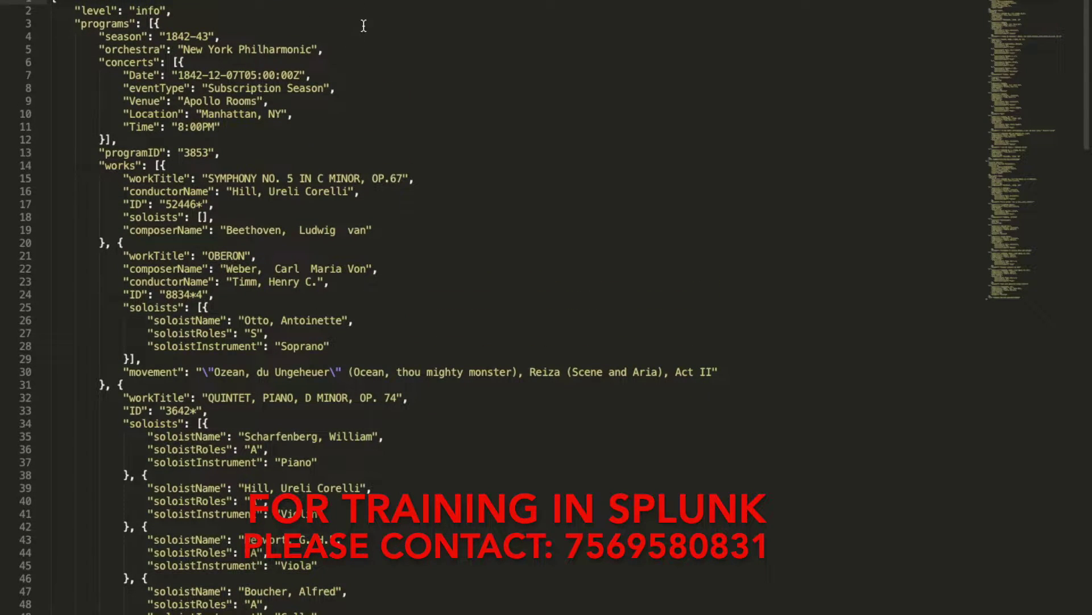
left_click(371, 0)
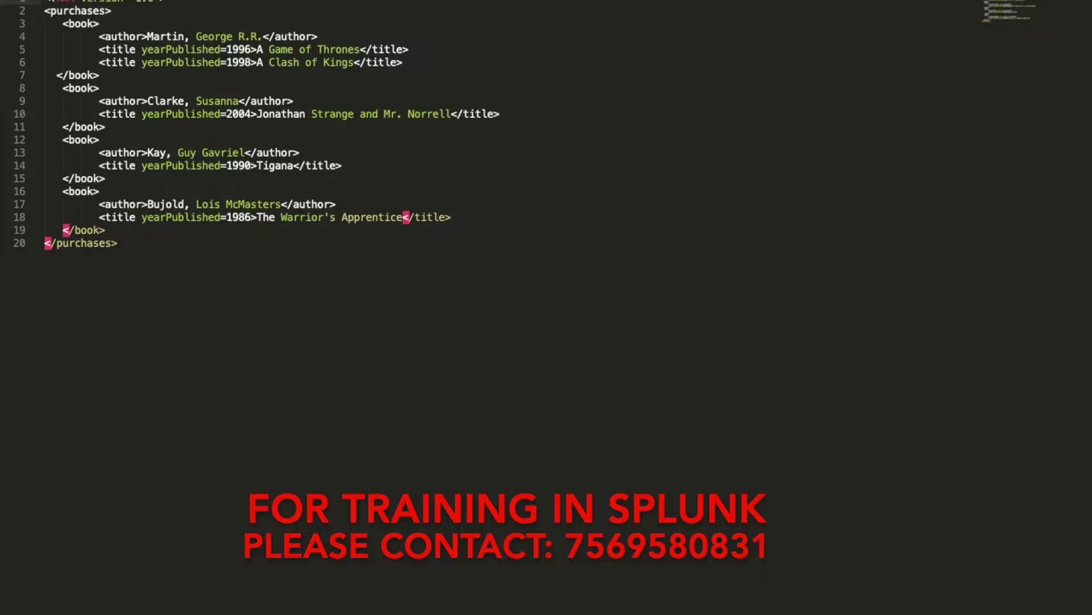
mouse_move(545, 602)
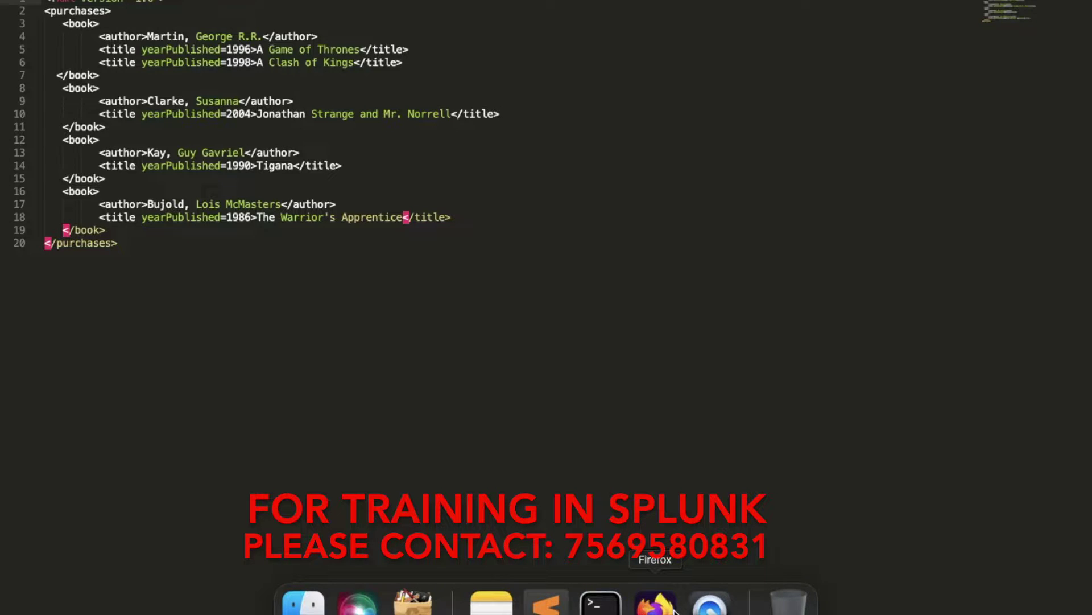
Copy the splunk instance's public IPv4 address 51.20.91.43 and open a blank browser tab.
left_click(655, 602)
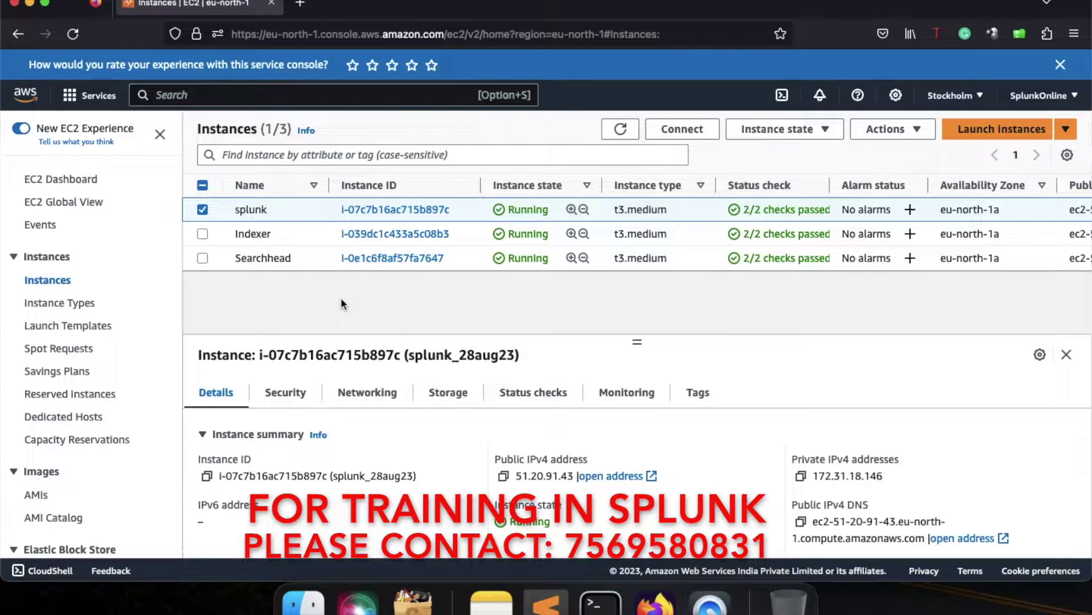
left_click(504, 477)
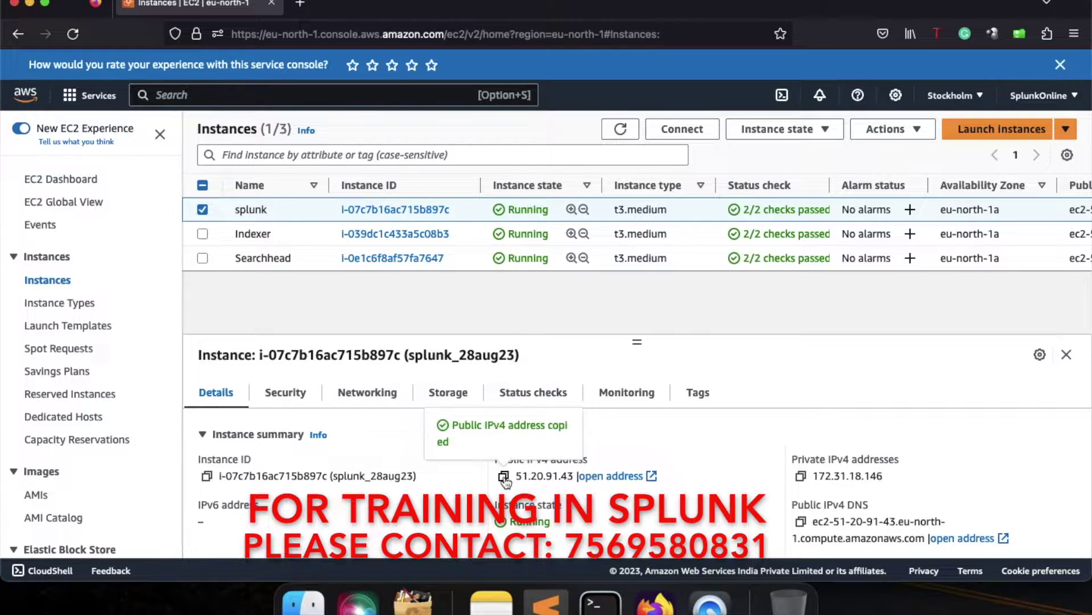
left_click(300, 3)
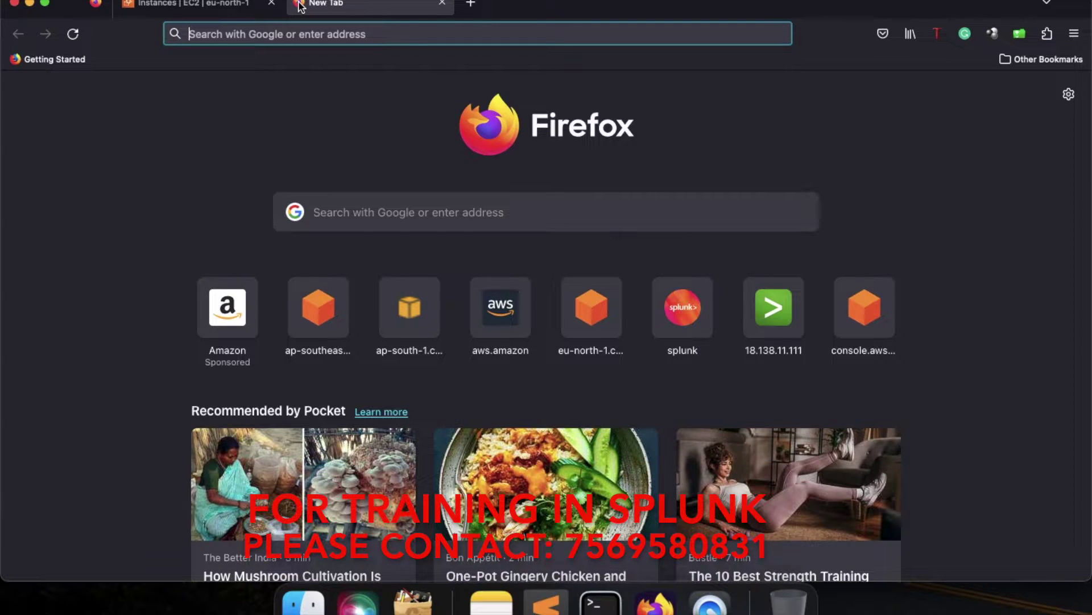
type("https")
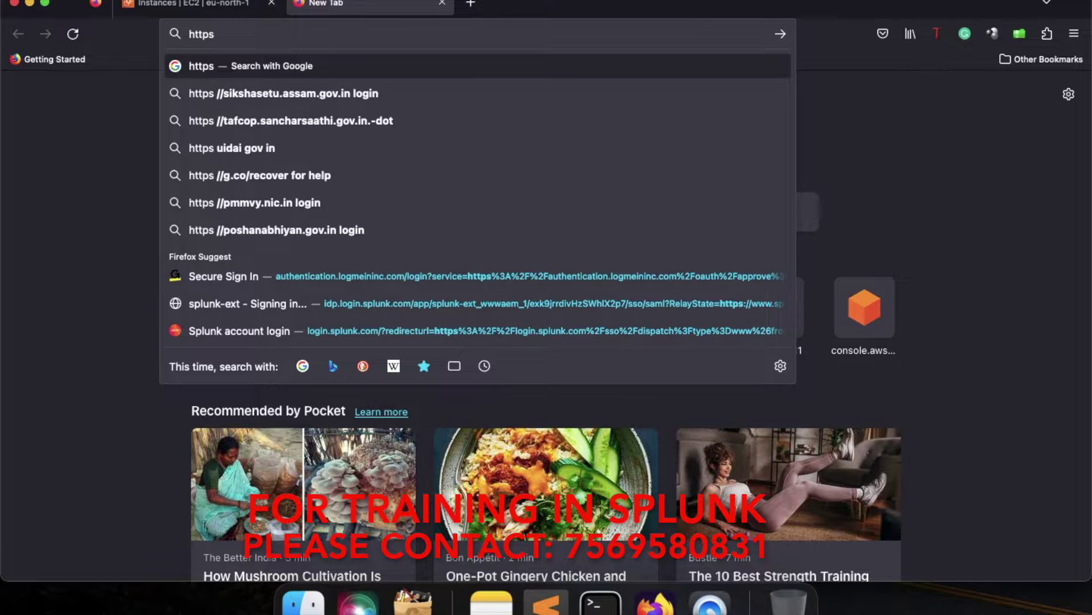
type("://")
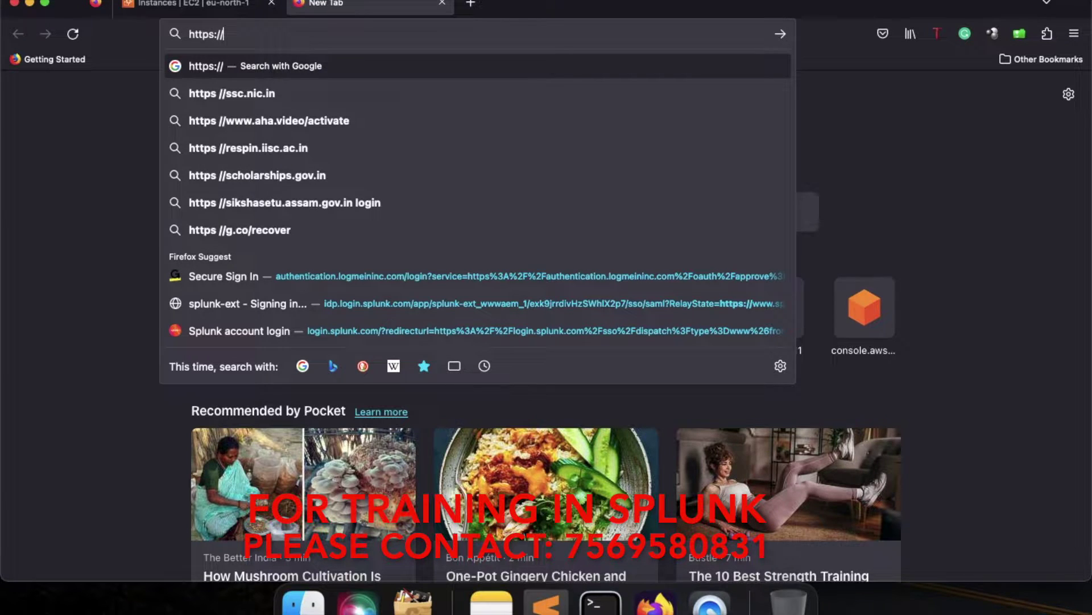
type("51.20.91.43:800")
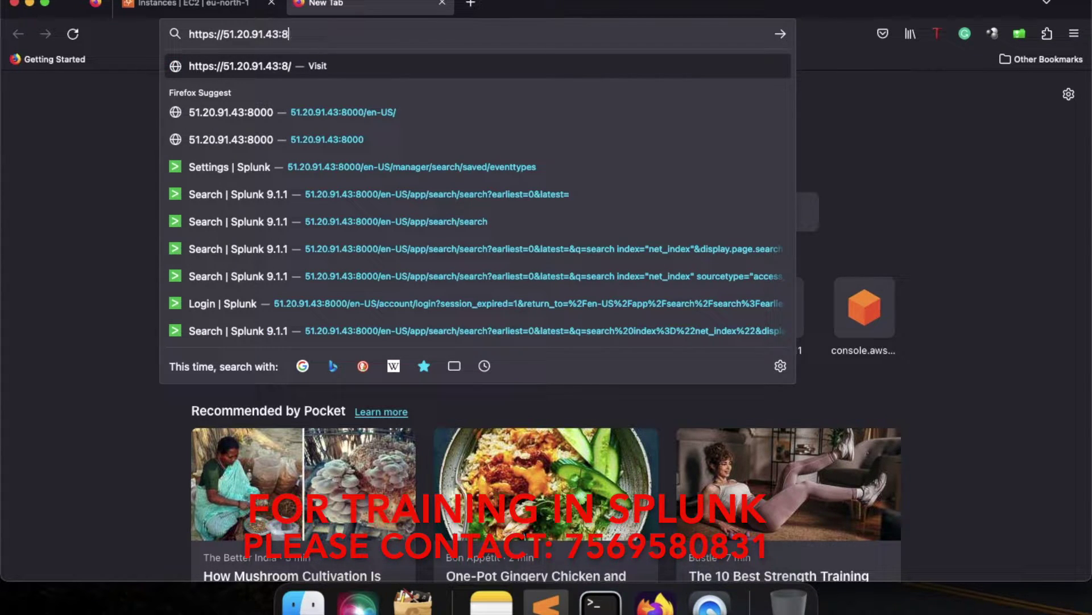
type("0")
key("Return")
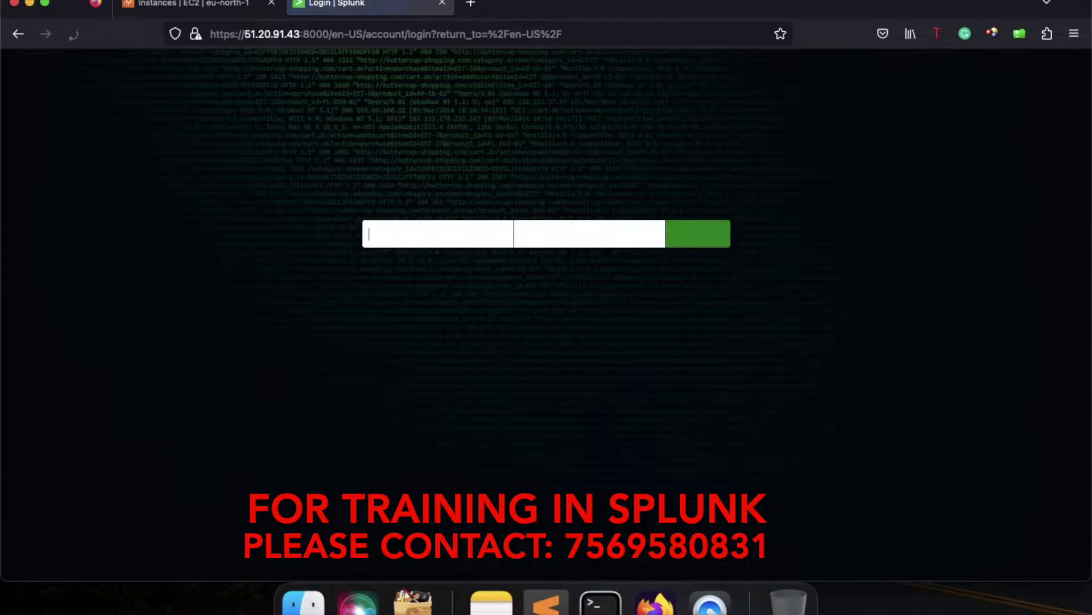
Sign in to Splunk with the administrator username and password, without saving the login in Firefox.
type("admin")
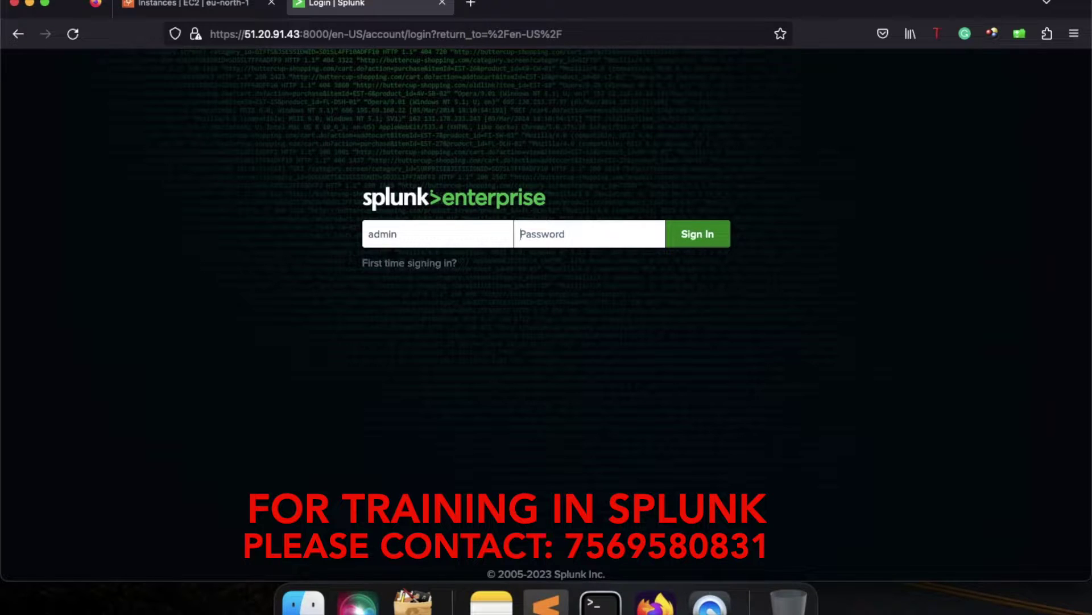
type("******")
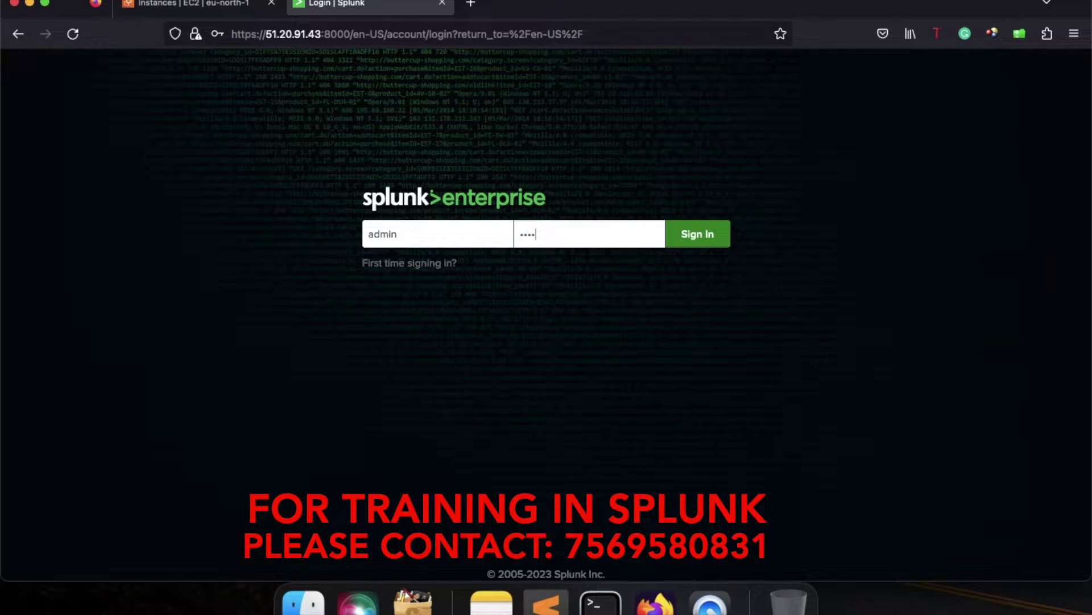
type("***")
left_click(699, 247)
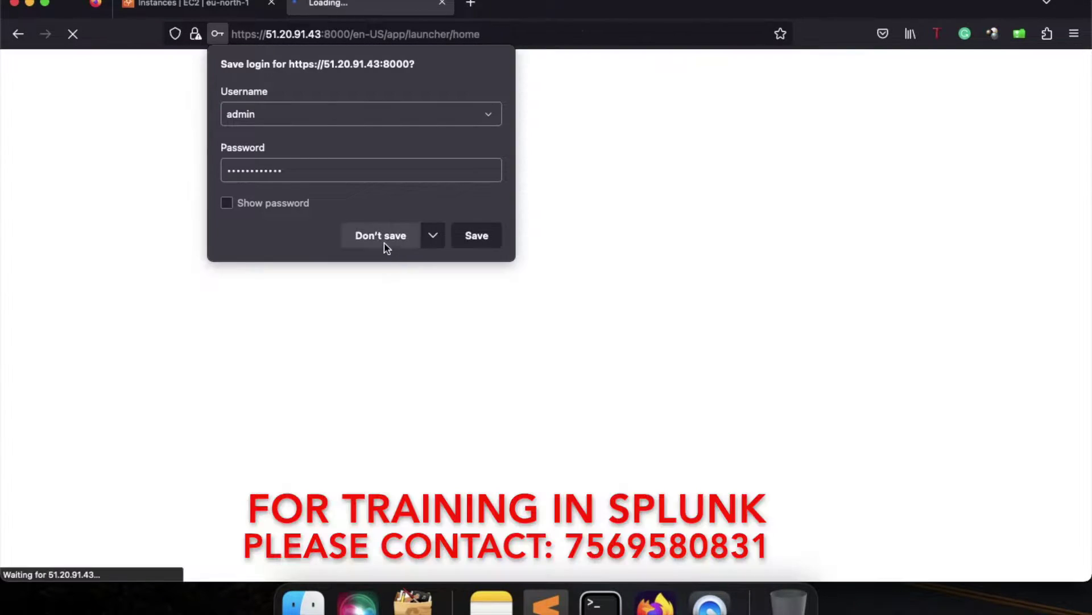
left_click(384, 236)
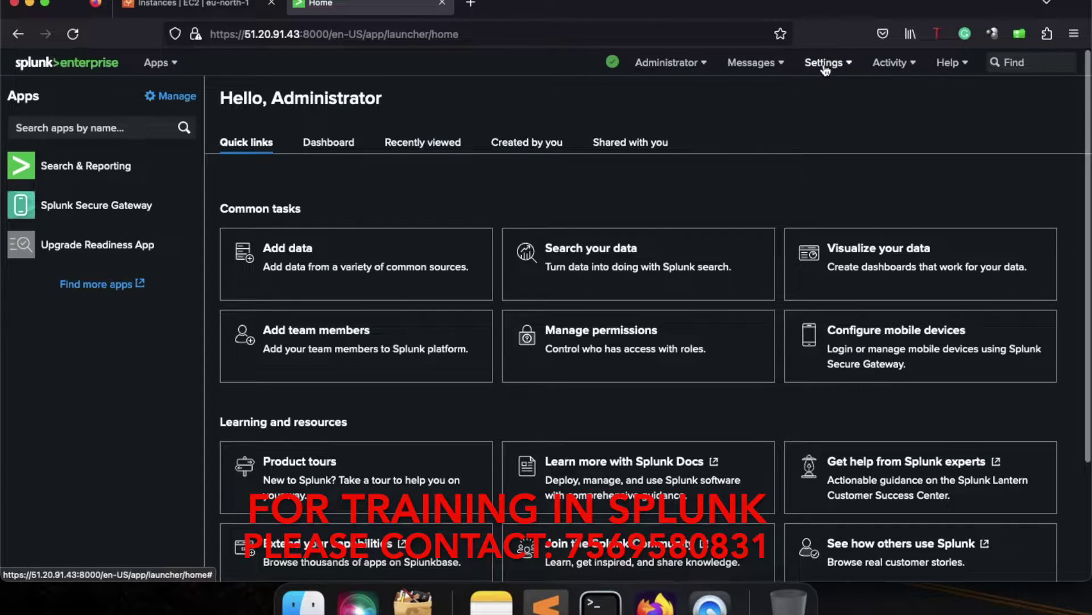
Open Settings > Add Data and choose Upload as the data source.
left_click(825, 64)
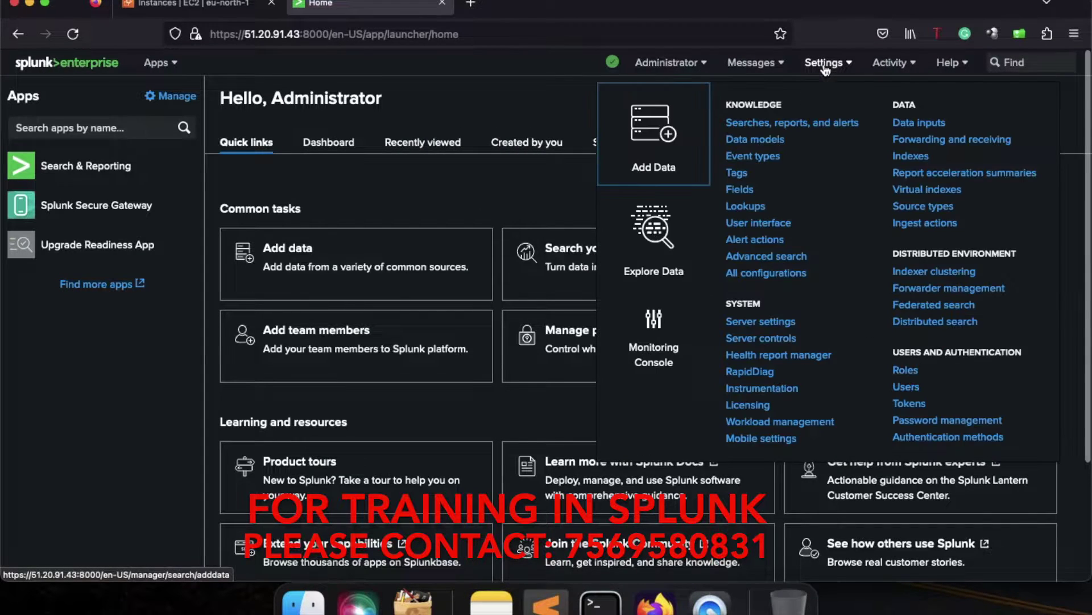
left_click(652, 135)
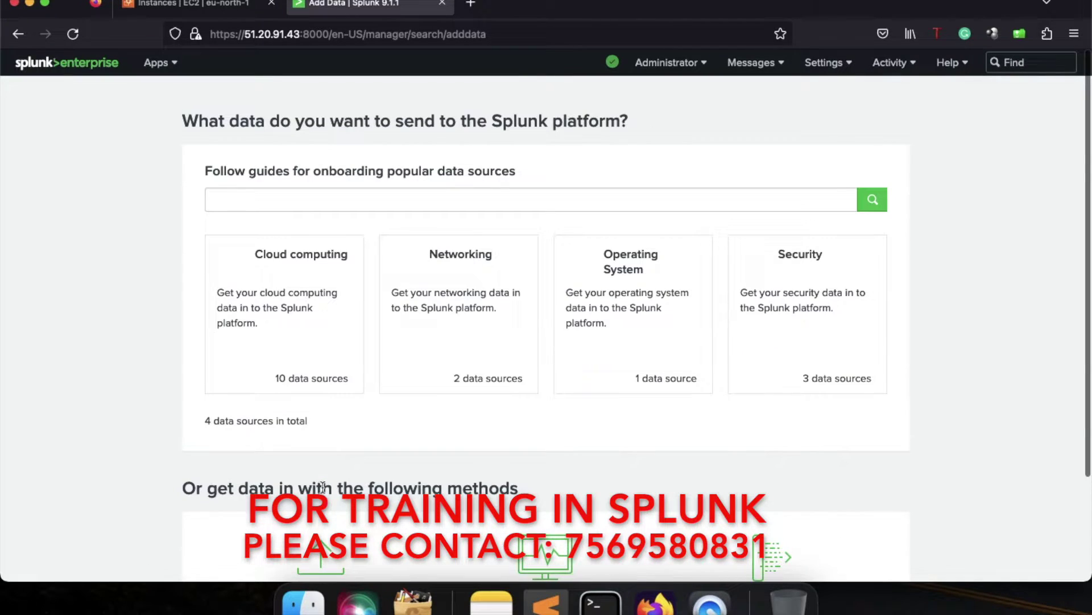
scroll(322, 487, "down", 2)
left_click(325, 500)
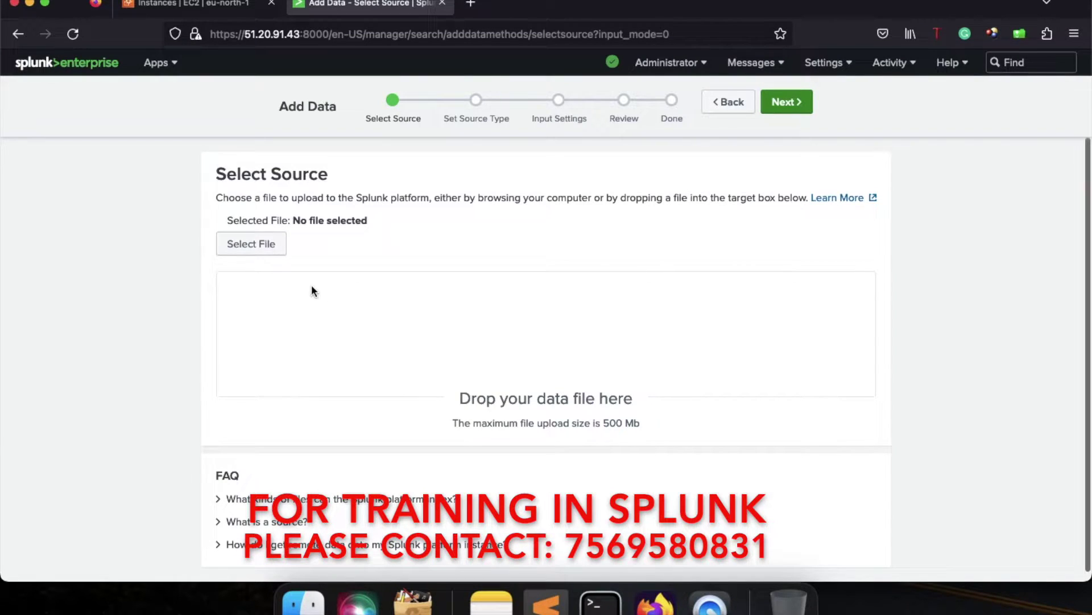
Upload json_unstructured.json from Downloads and advance to the Set Source Type step.
left_click(263, 252)
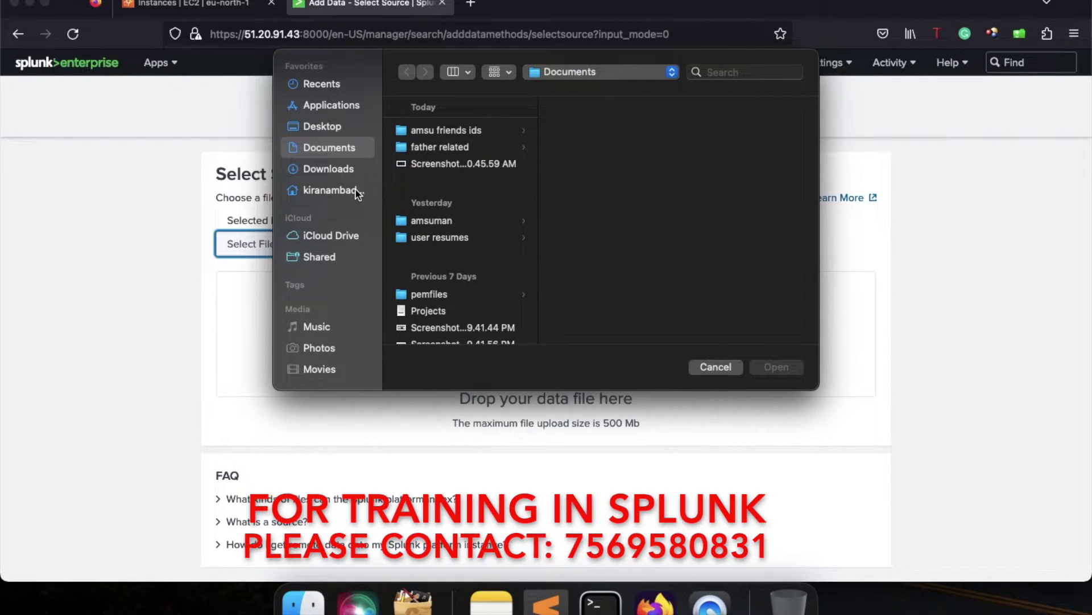
left_click(375, 172)
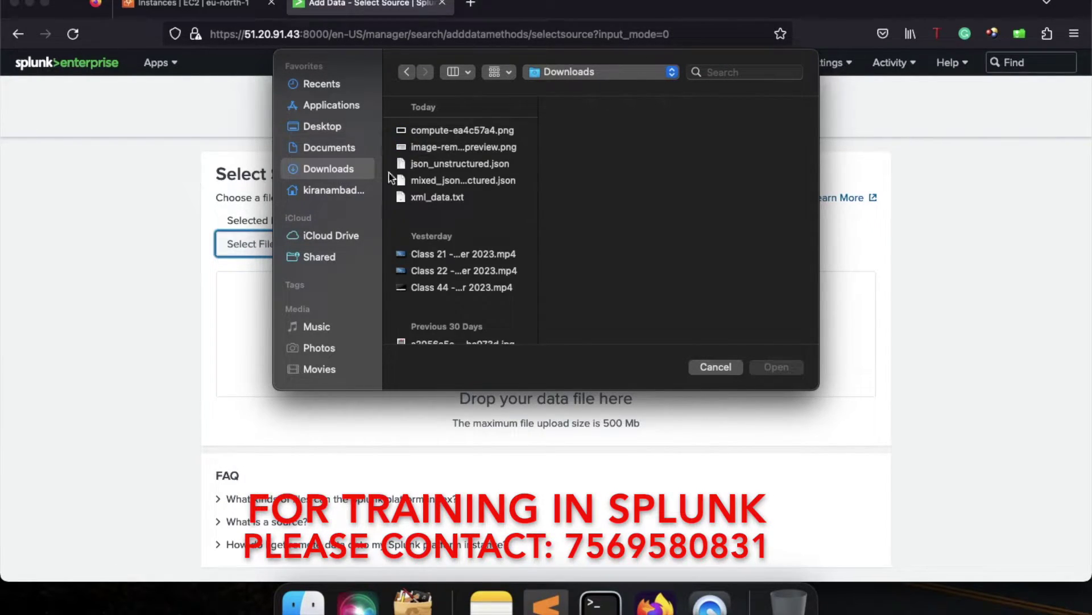
left_click(450, 164)
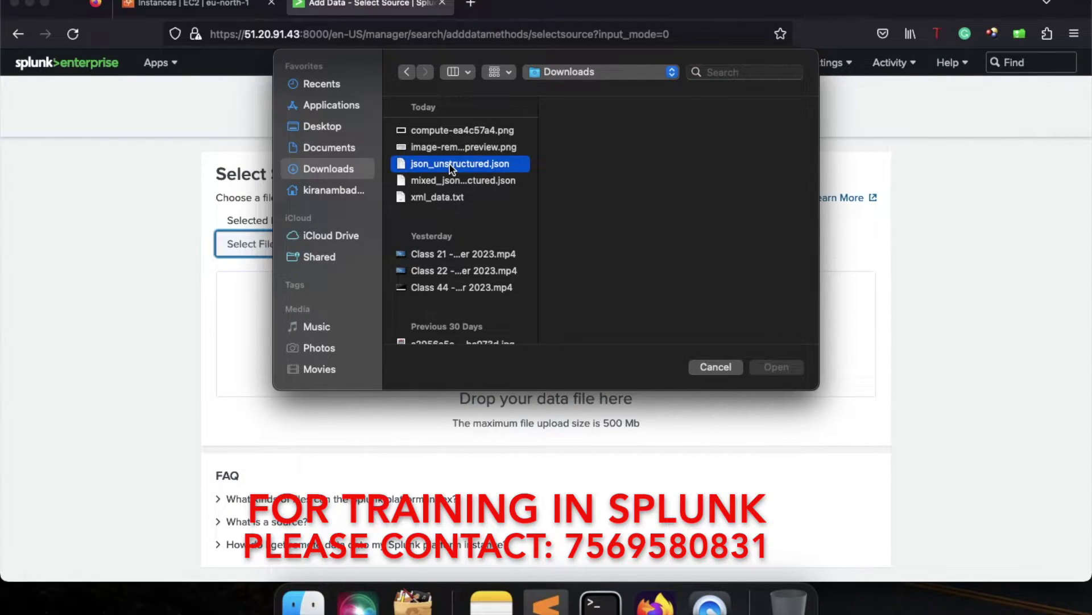
double_click(450, 164)
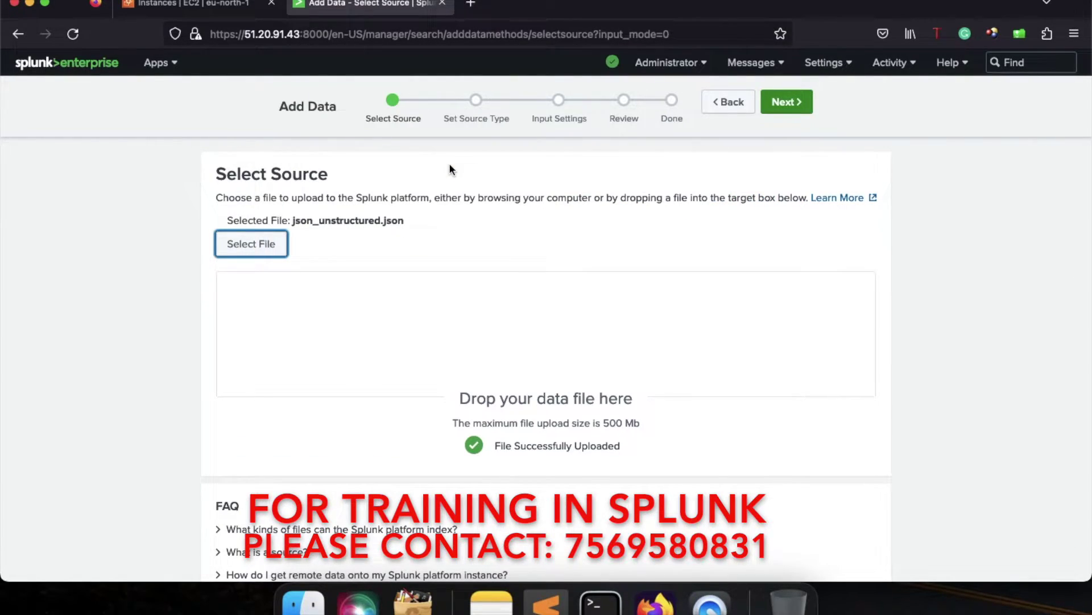
left_click(787, 107)
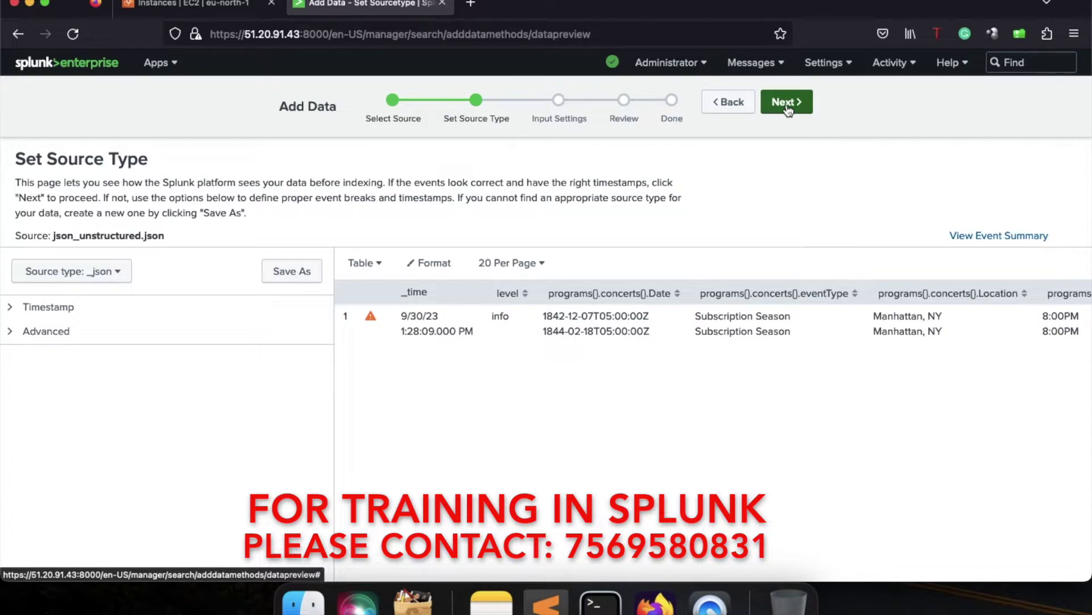
Keep the _json source type for the preview and advance to Input Settings.
left_click(787, 102)
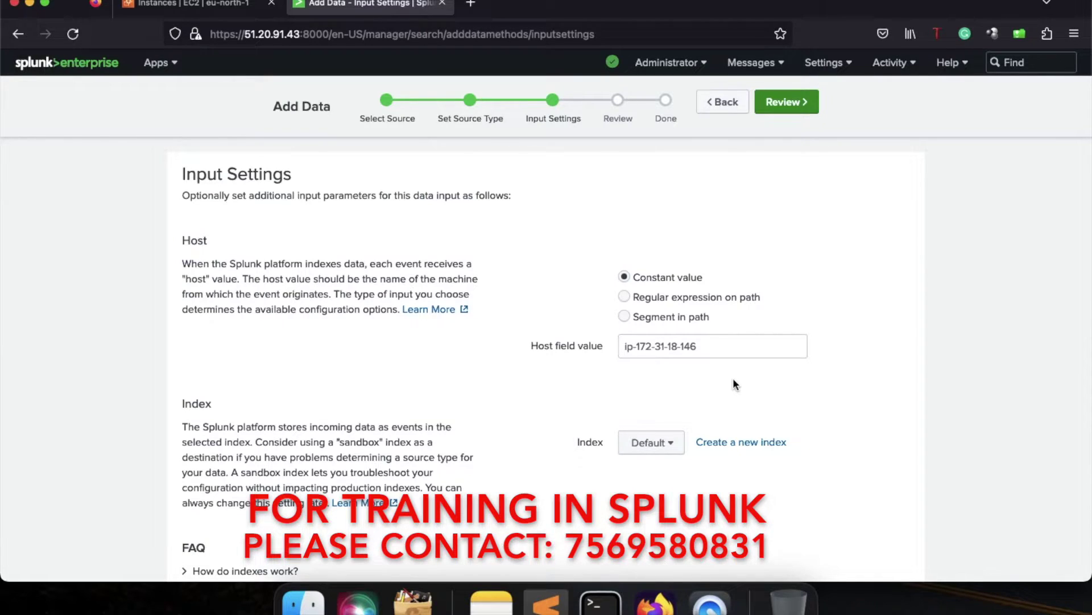
Create a new index named spath, use it for this input, and go to Review.
left_click(728, 448)
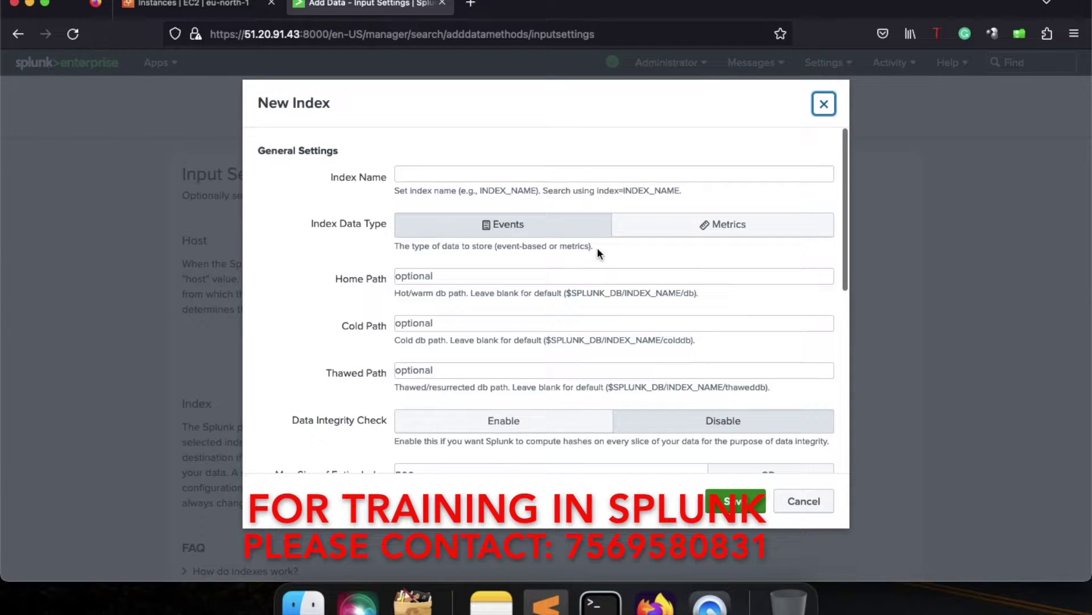
left_click(565, 171)
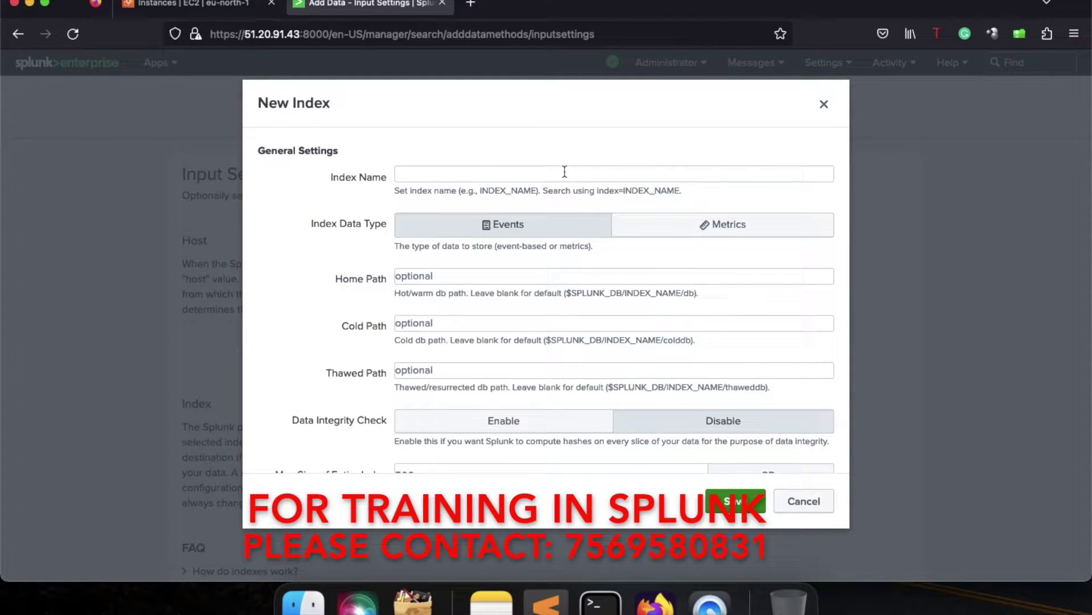
type("spath")
left_click(738, 502)
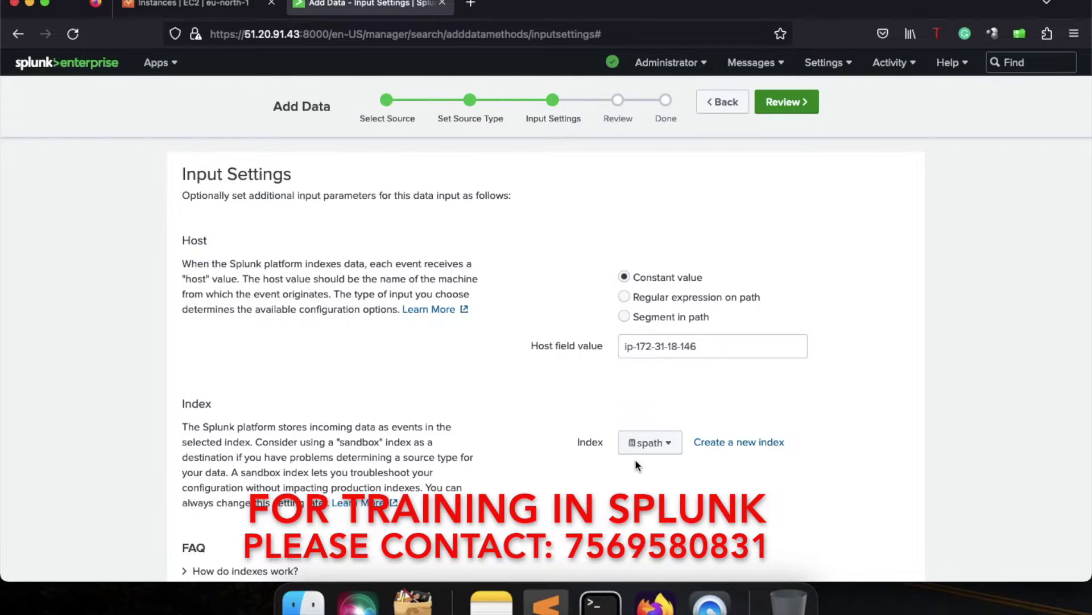
left_click(787, 103)
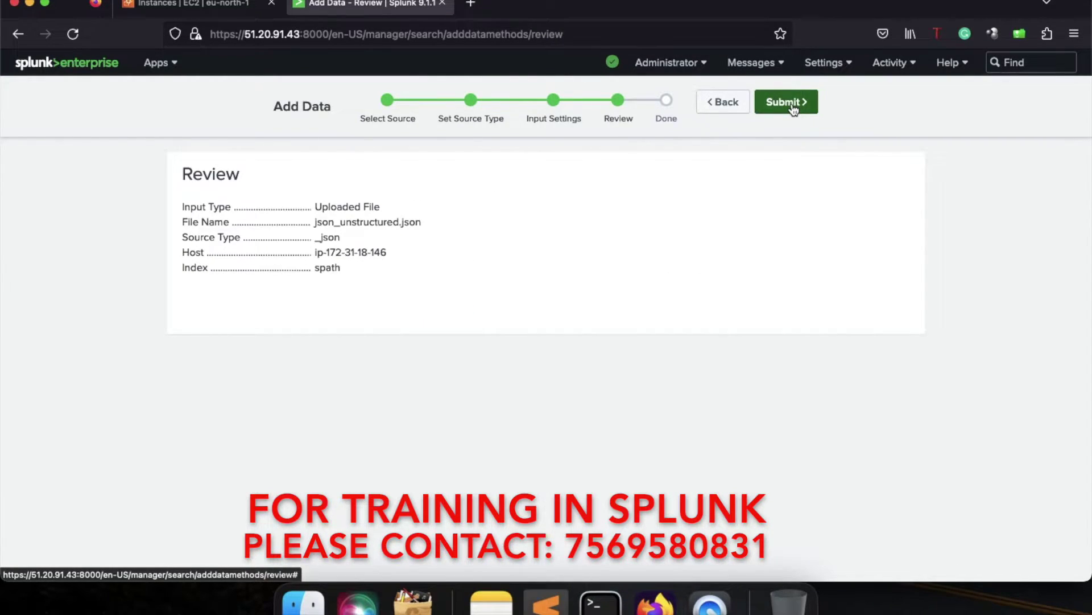
Submit the upload and search the single json_unstructured.json event in index spath.
left_click(790, 104)
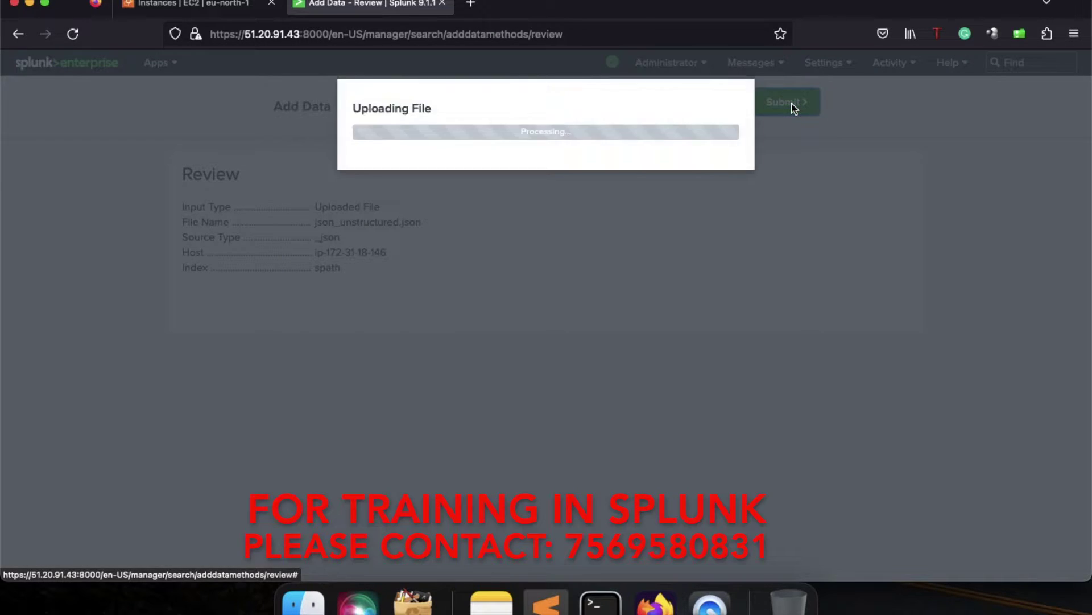
left_click(276, 243)
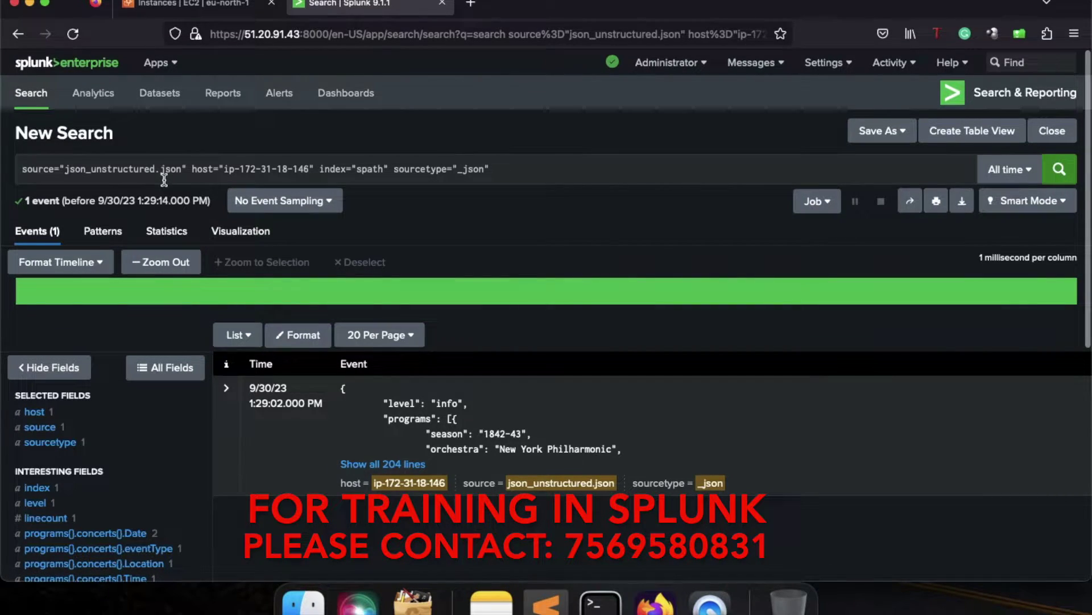
Delete the source and host terms, leaving index="spath" sourcetype="_json" in the search bar.
left_click(317, 169)
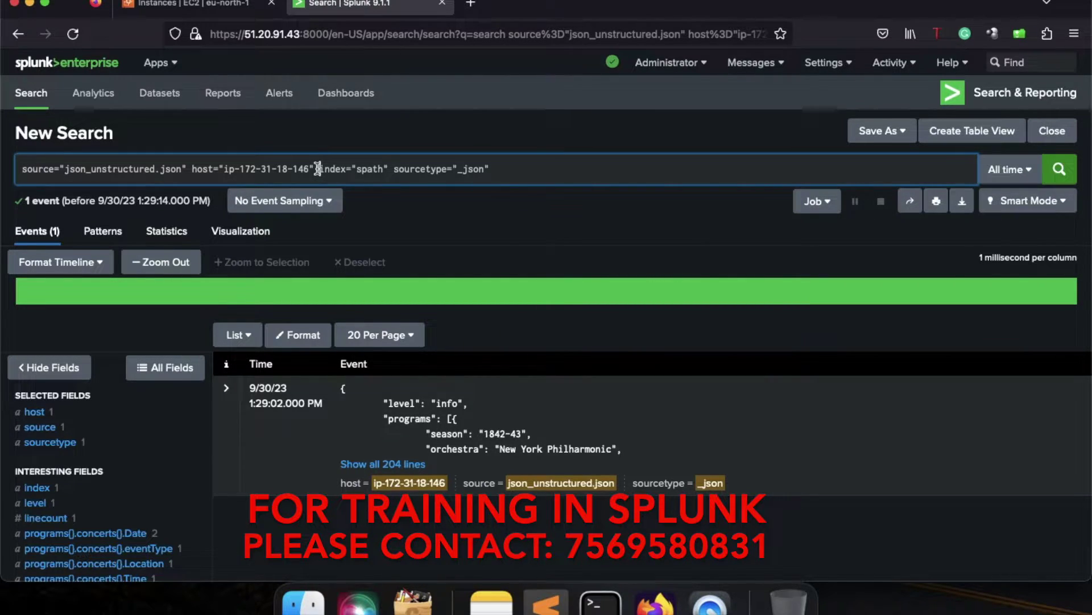
key("shift+super+Left")
key("BackSpace")
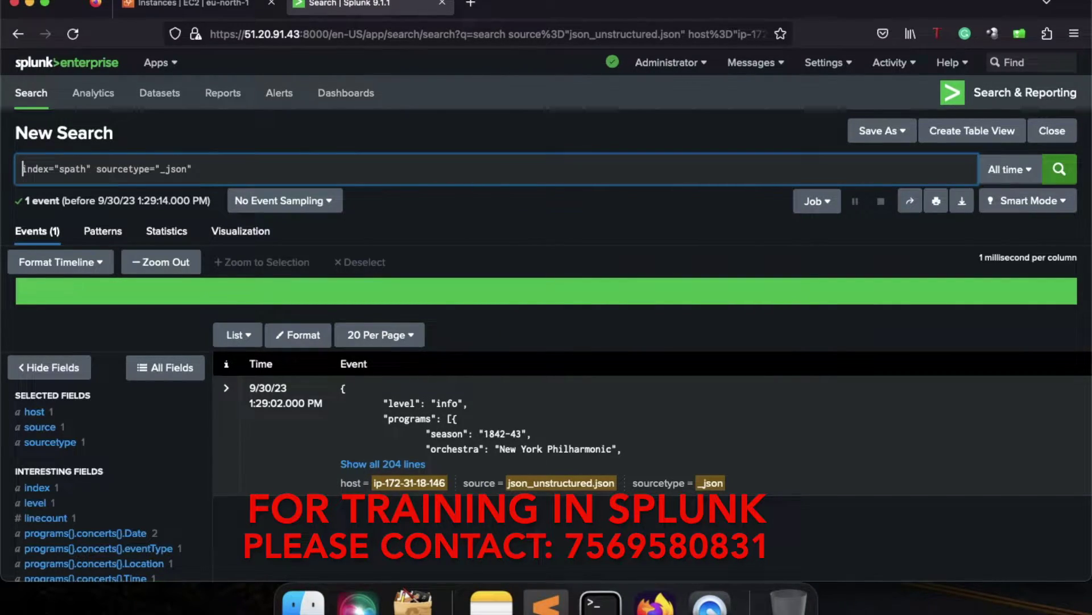
Switch the search to Fast Mode and rerun it.
left_click(1013, 205)
left_click(926, 250)
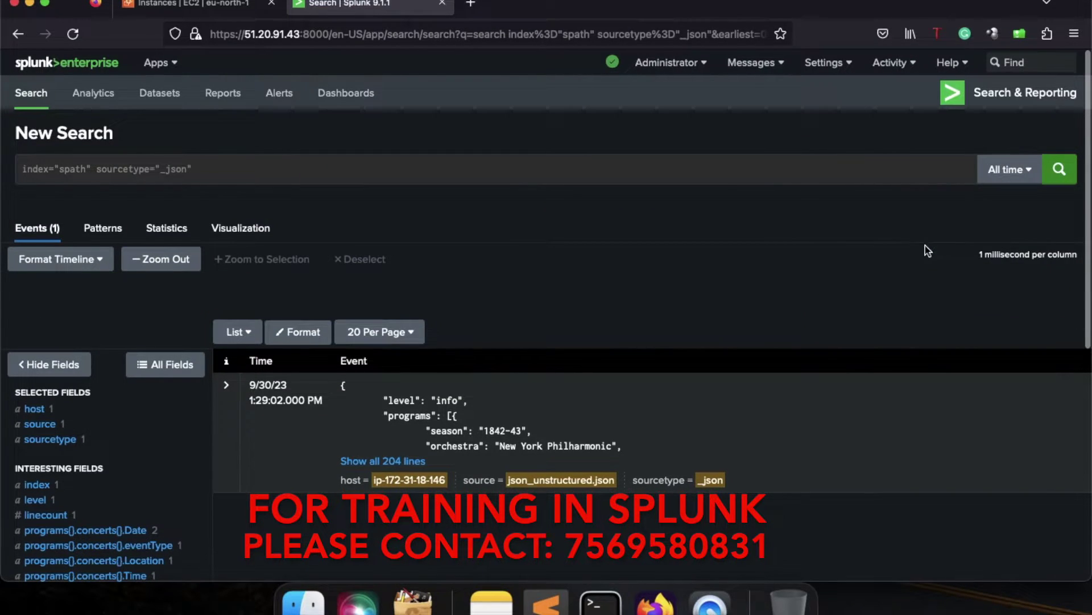
left_click(1059, 178)
left_click(1060, 180)
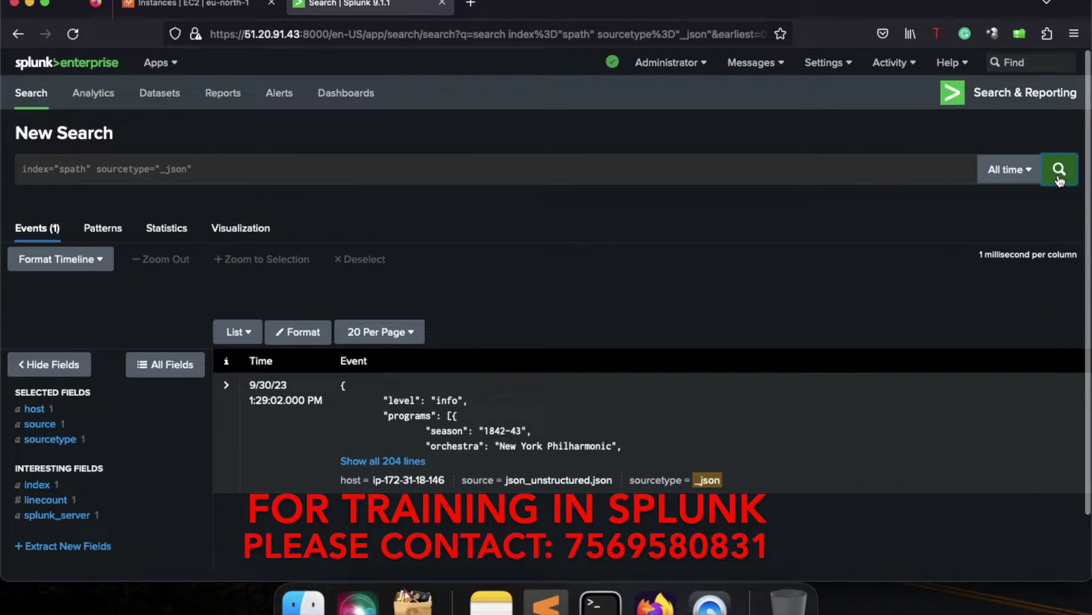
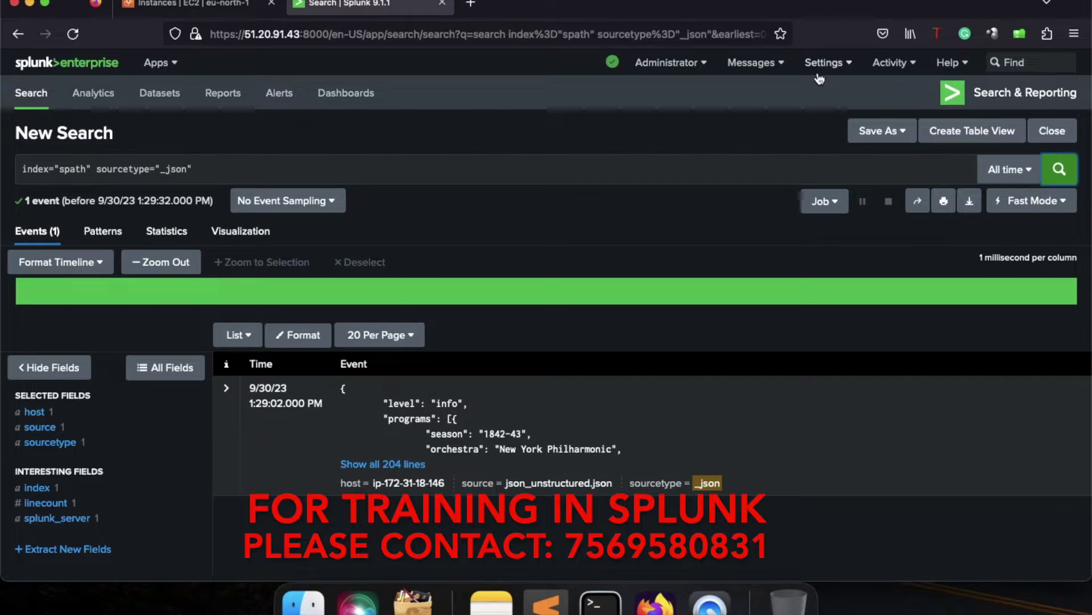
Upload mixed_json_unstructured.json through Settings > Add Data and advance to source type selection.
left_click(825, 63)
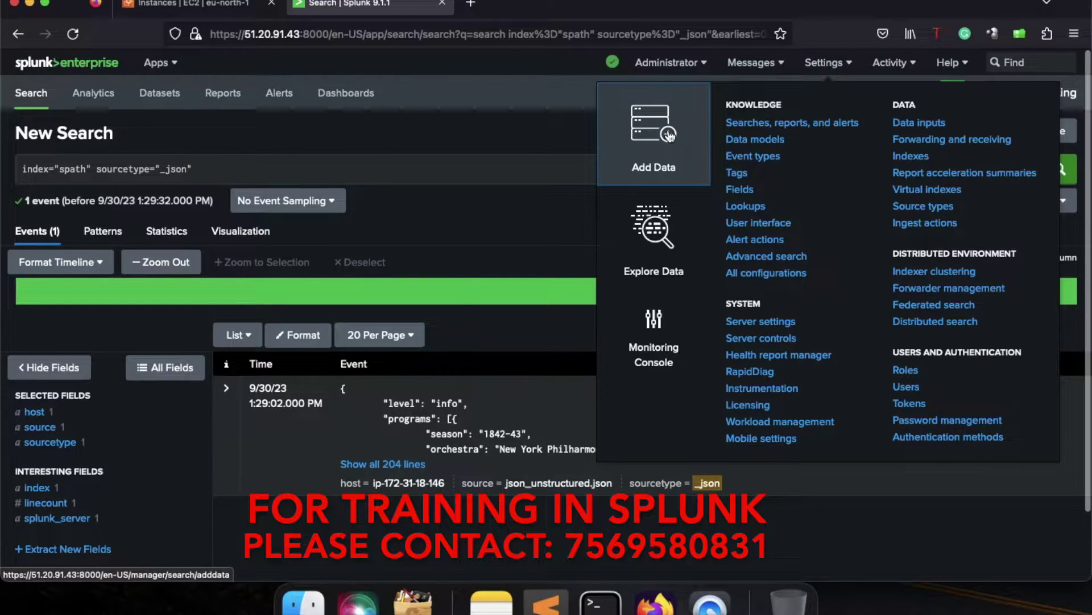
left_click(668, 132)
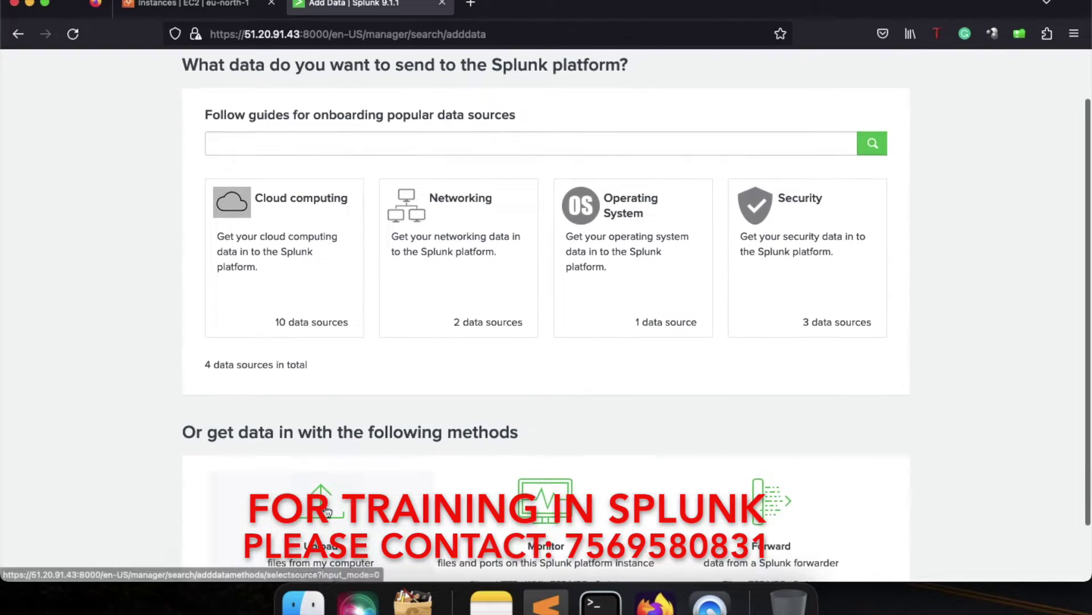
left_click(326, 510)
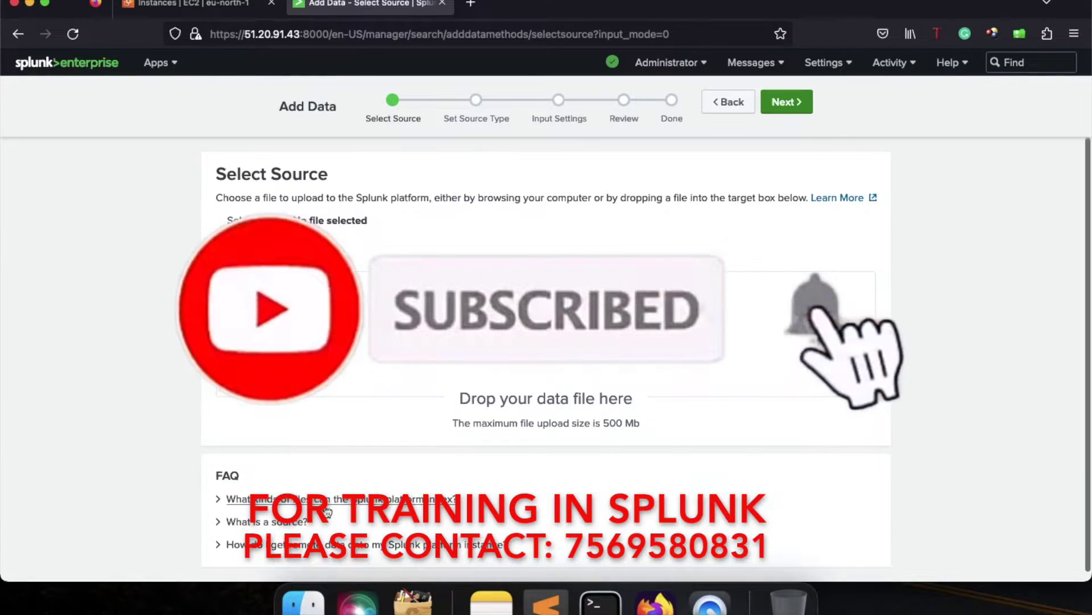
left_click(276, 250)
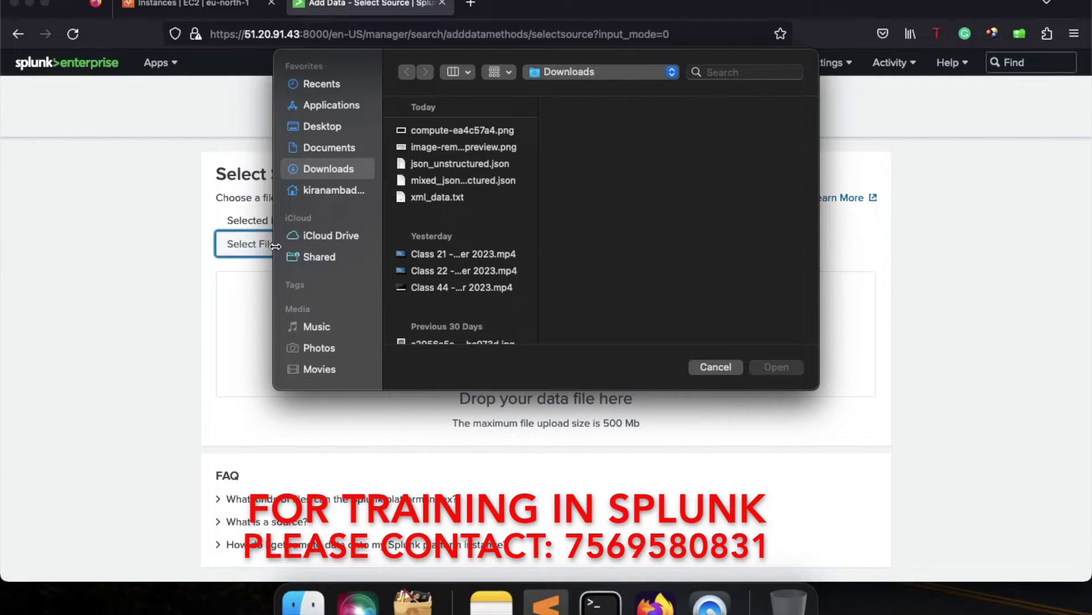
double_click(449, 181)
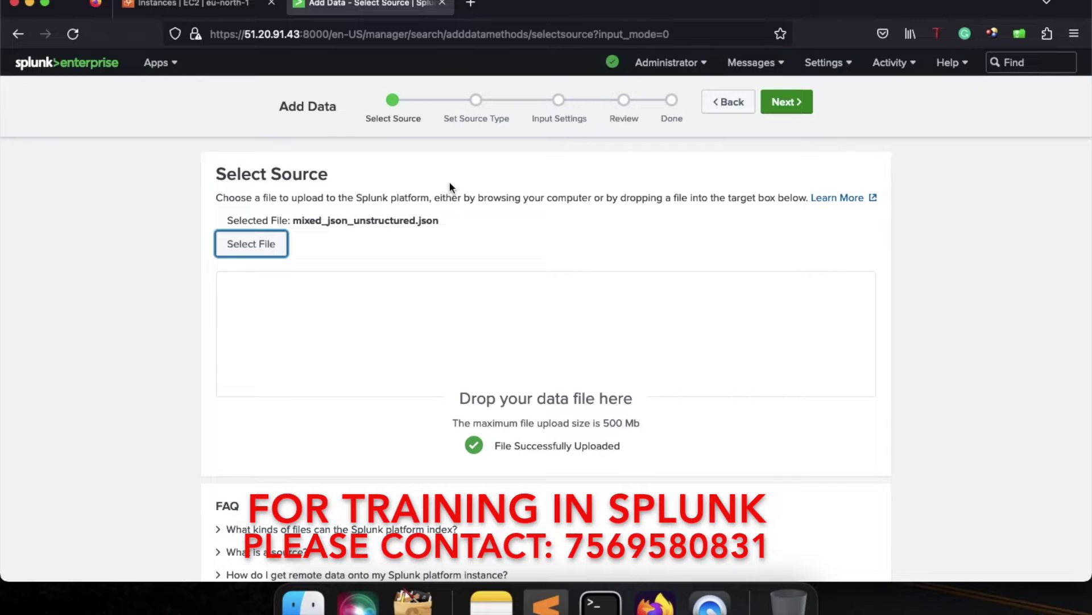
left_click(797, 103)
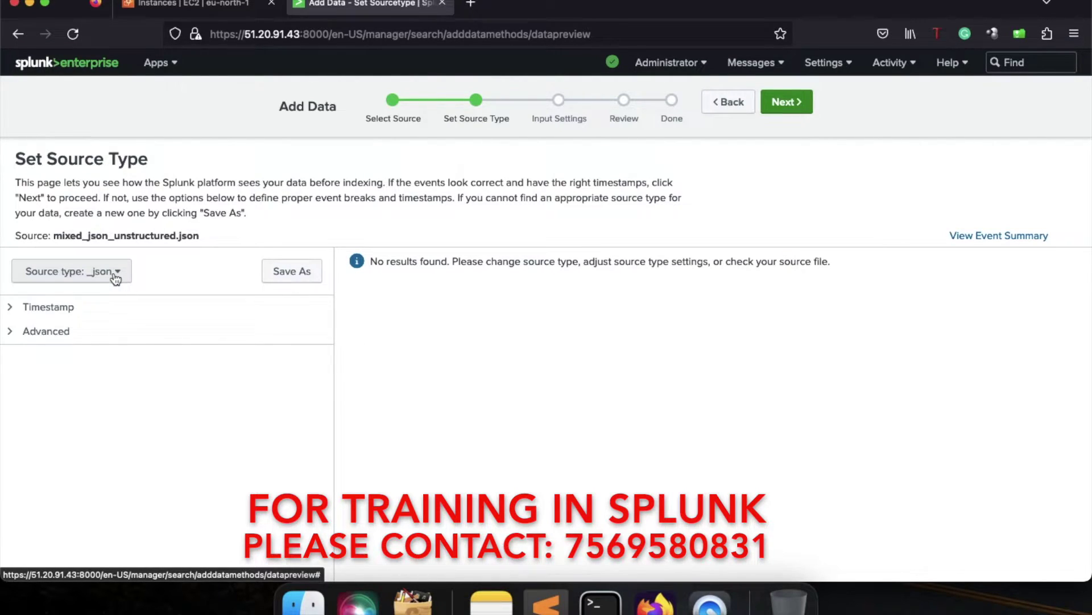
Save Default Settings as new source type mixed_unstructured_json and proceed to Input Settings.
left_click(115, 275)
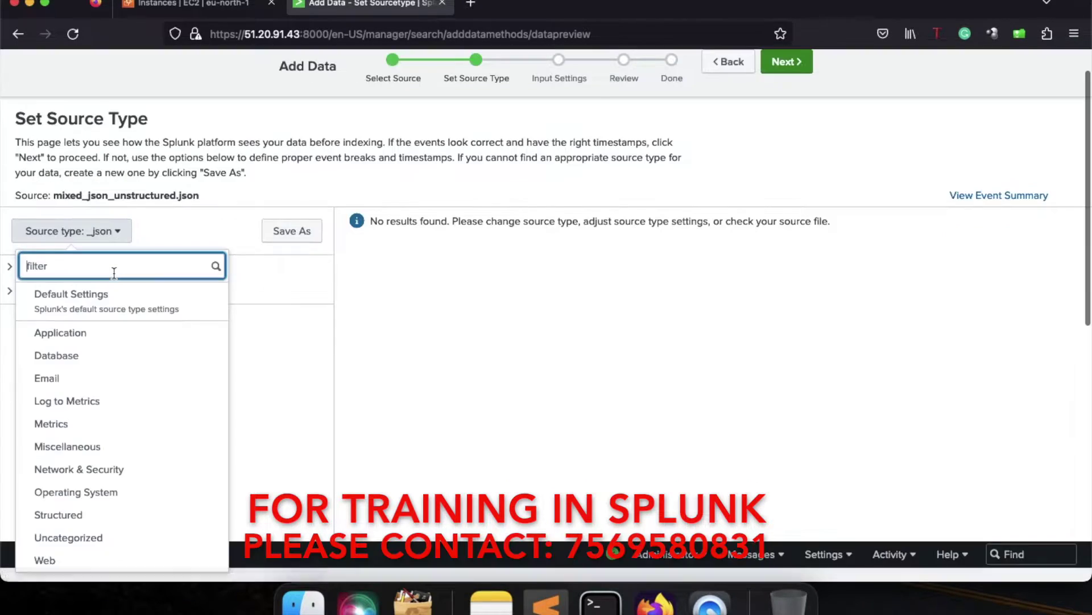
left_click(103, 307)
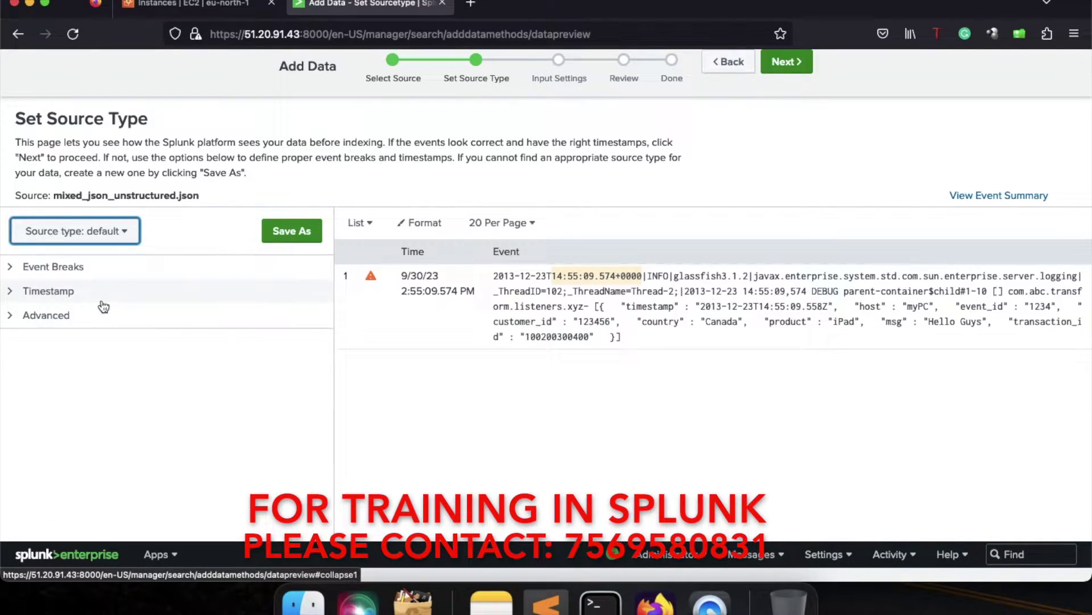
left_click(304, 237)
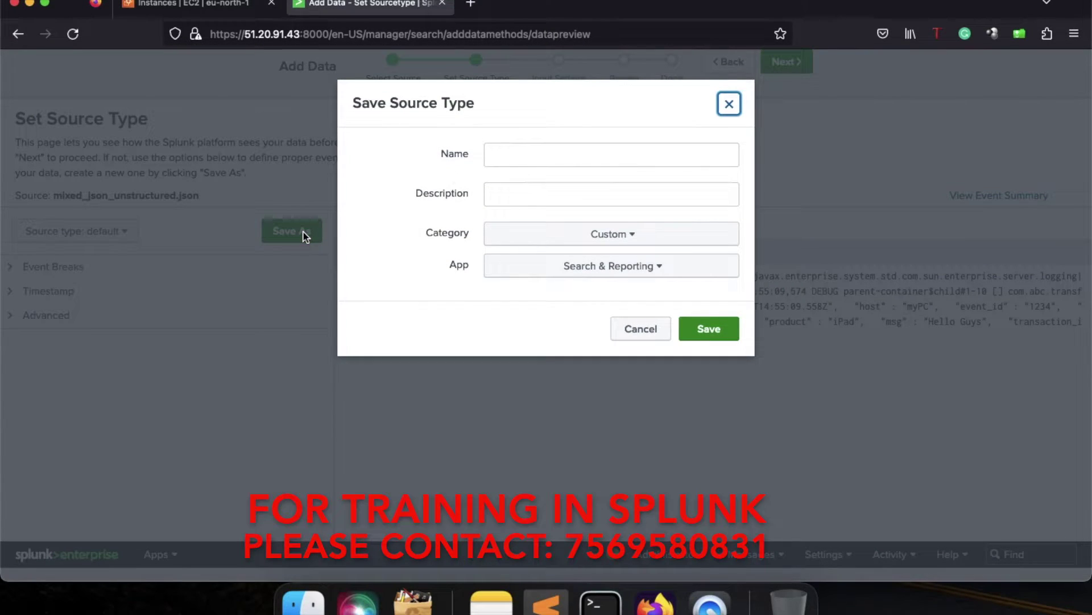
left_click(502, 152)
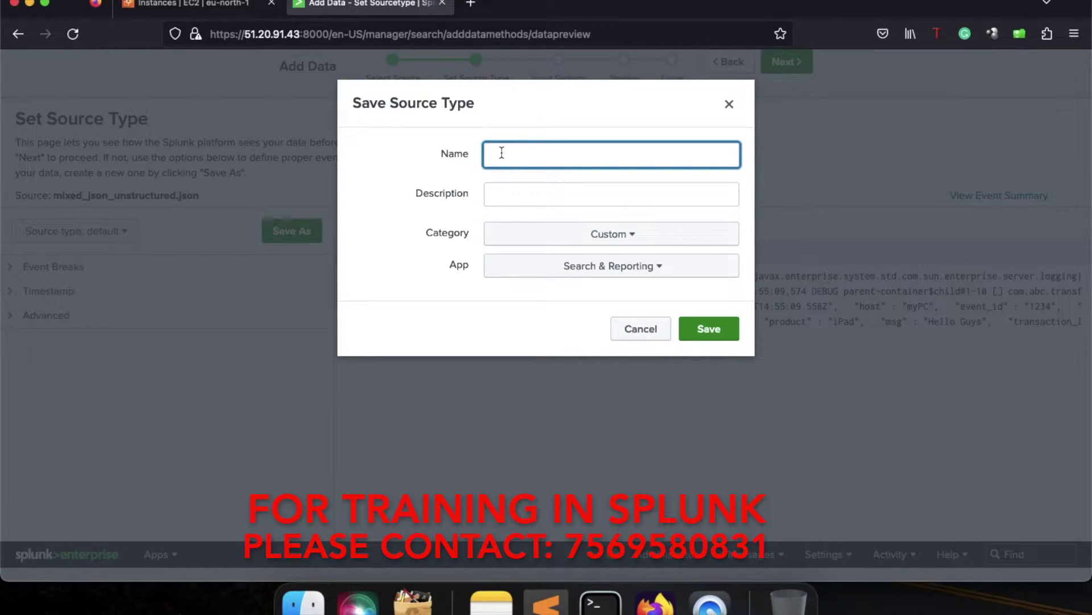
type("mixed_unstructured_json")
left_click(706, 336)
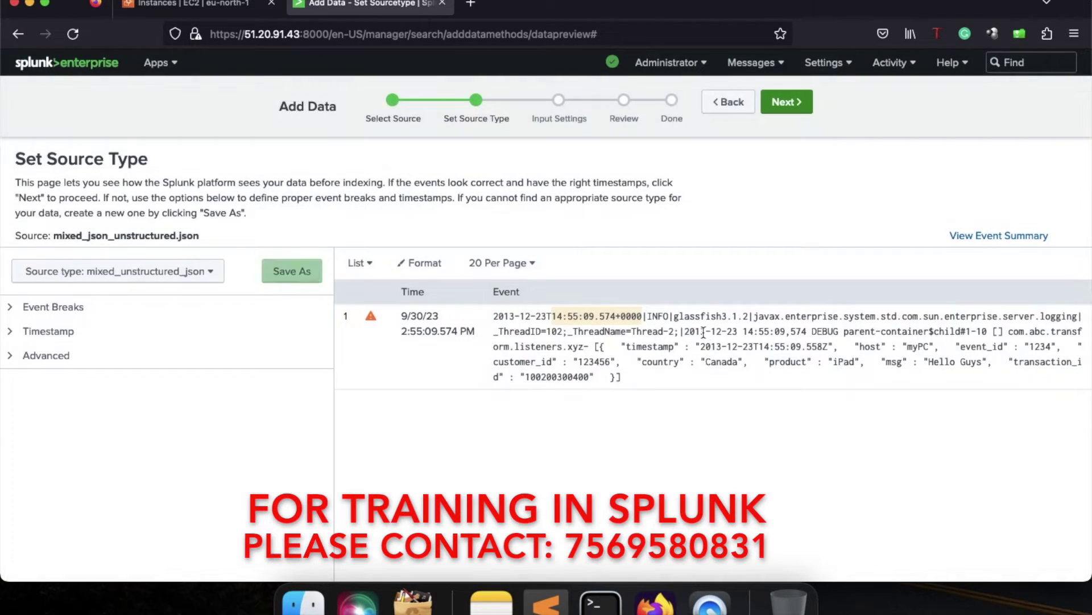
left_click(779, 111)
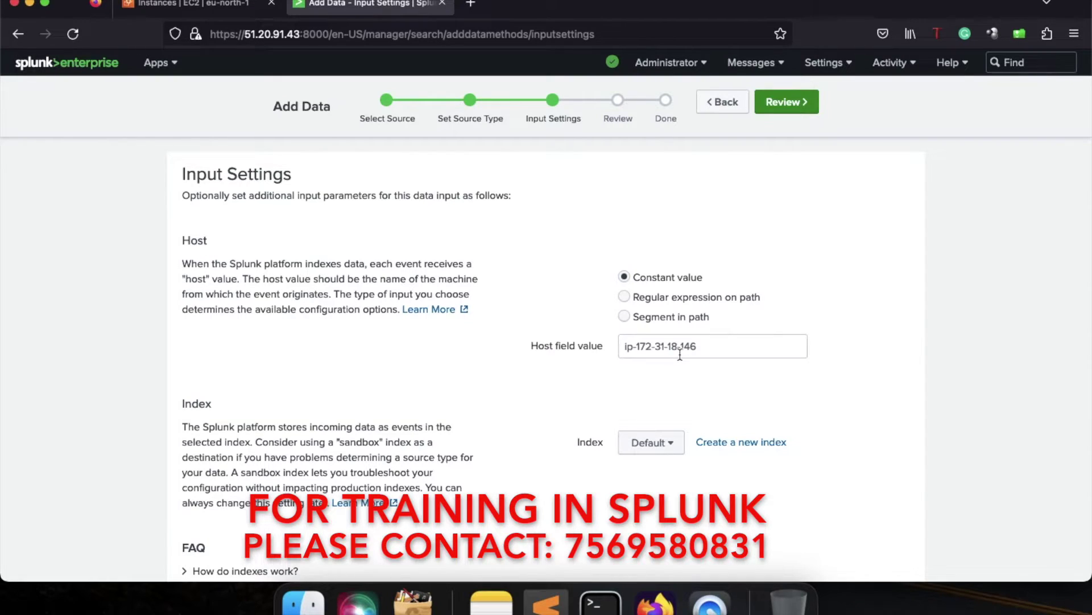
Index the uploaded file into spath, submit it, and return to a fresh Add Data page.
left_click(670, 450)
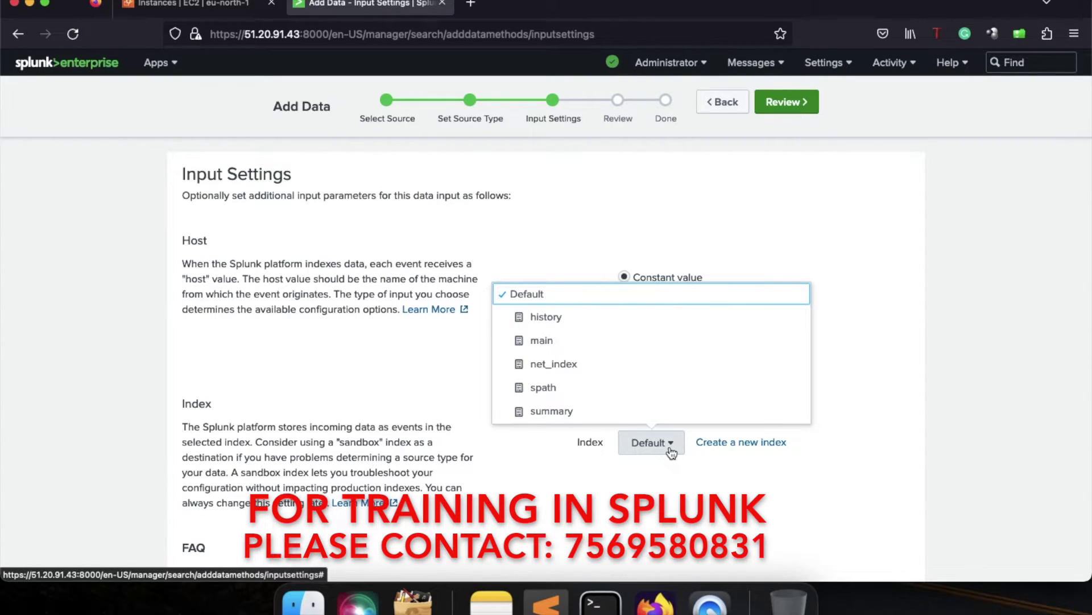
left_click(551, 389)
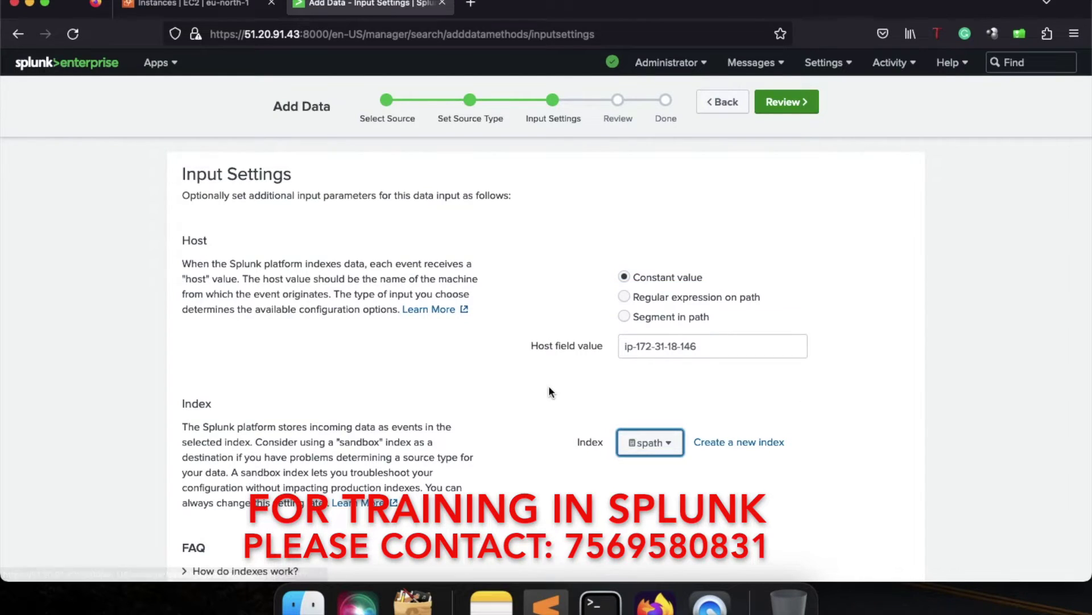
left_click(784, 107)
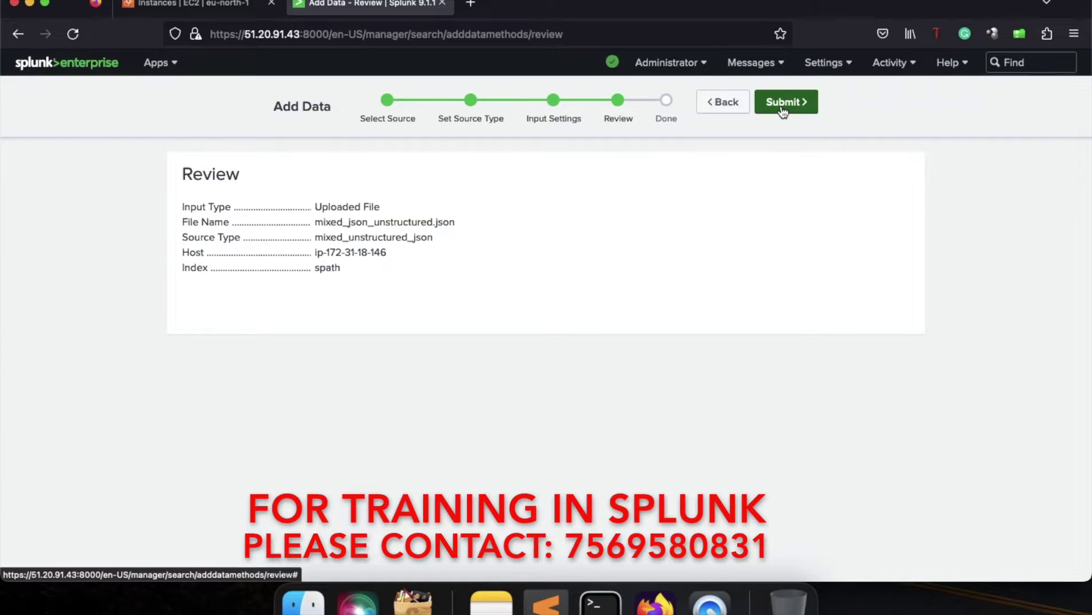
left_click(783, 108)
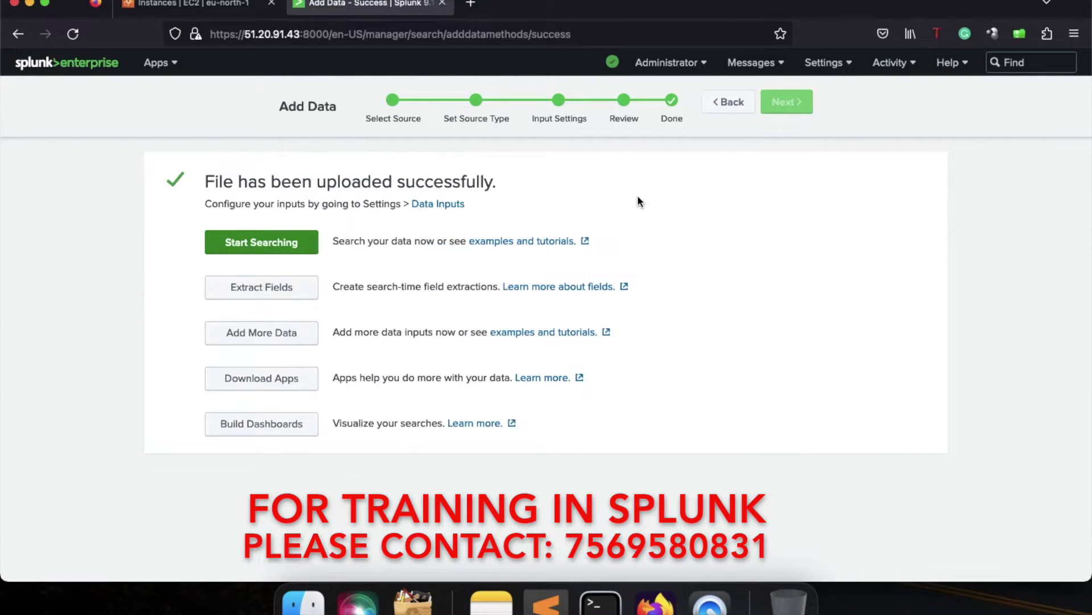
left_click(837, 67)
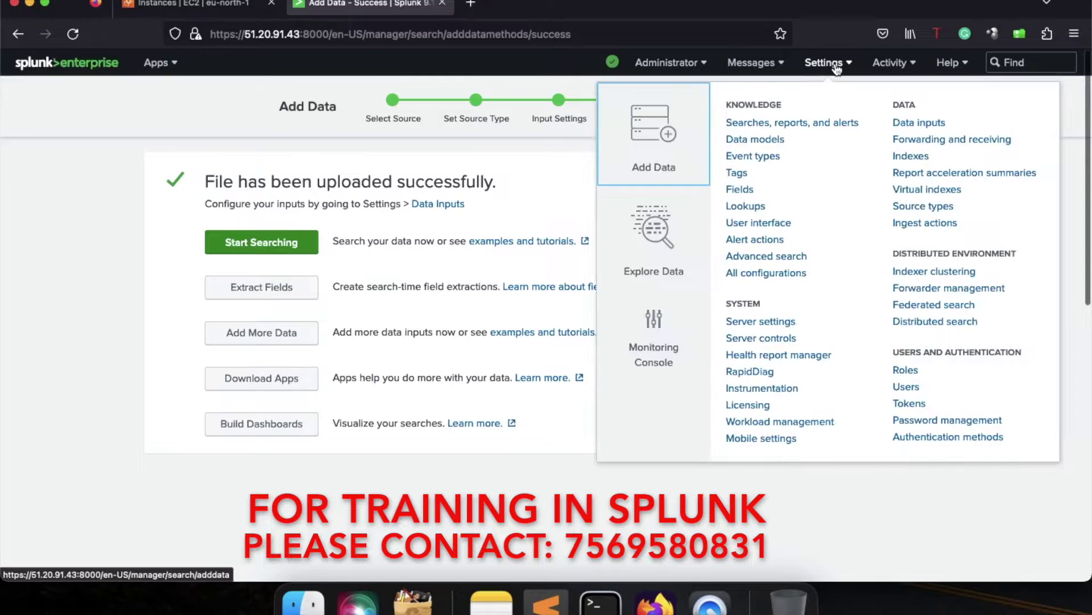
left_click(658, 141)
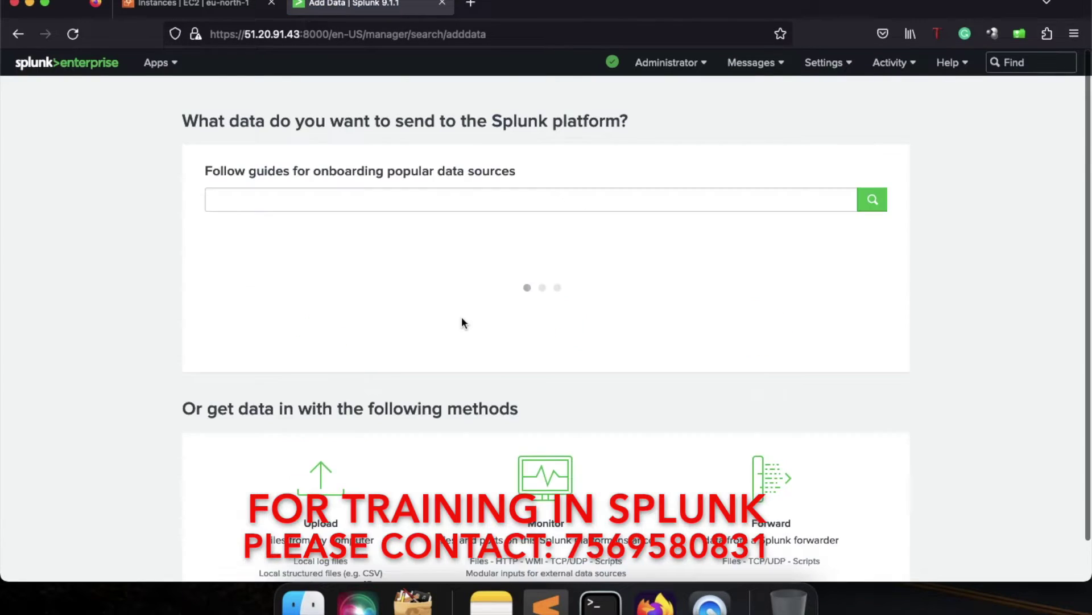
Upload xml_data.txt and advance to its Set Source Type preview.
scroll(333, 422, "down", 3)
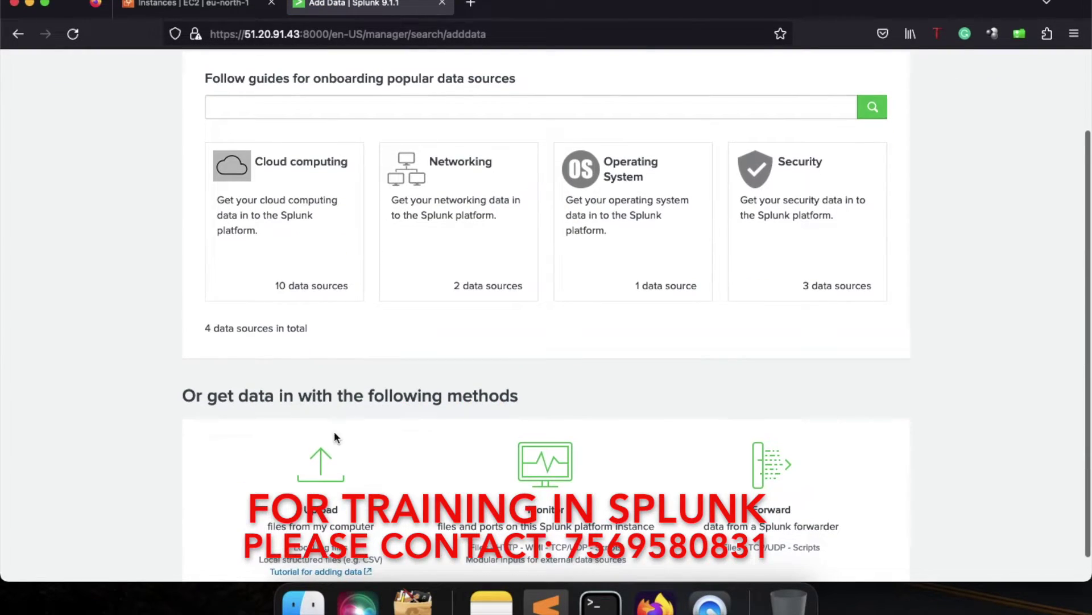
left_click(322, 491)
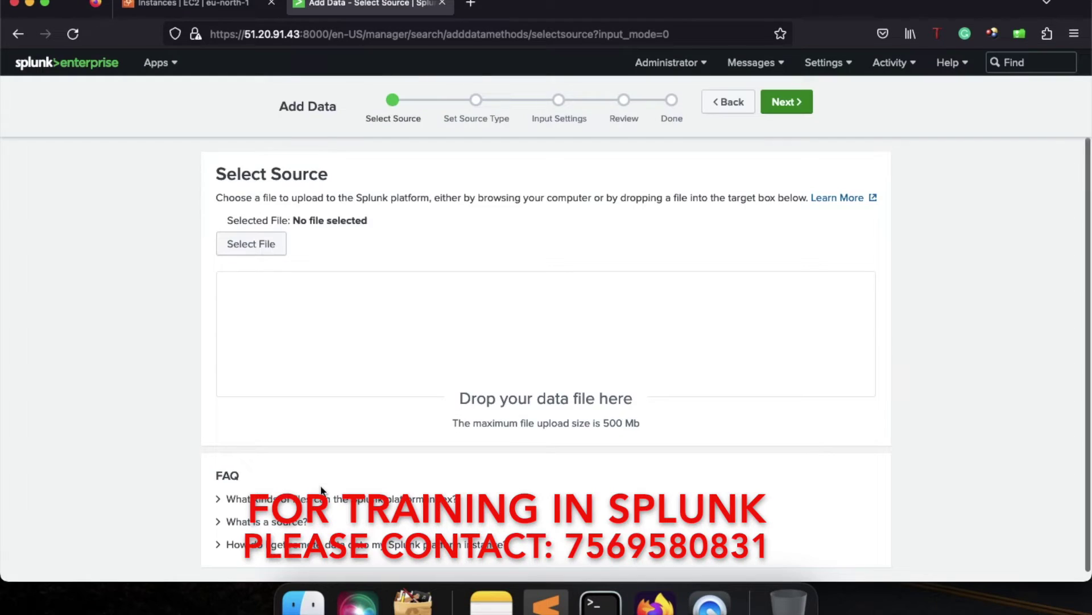
left_click(266, 246)
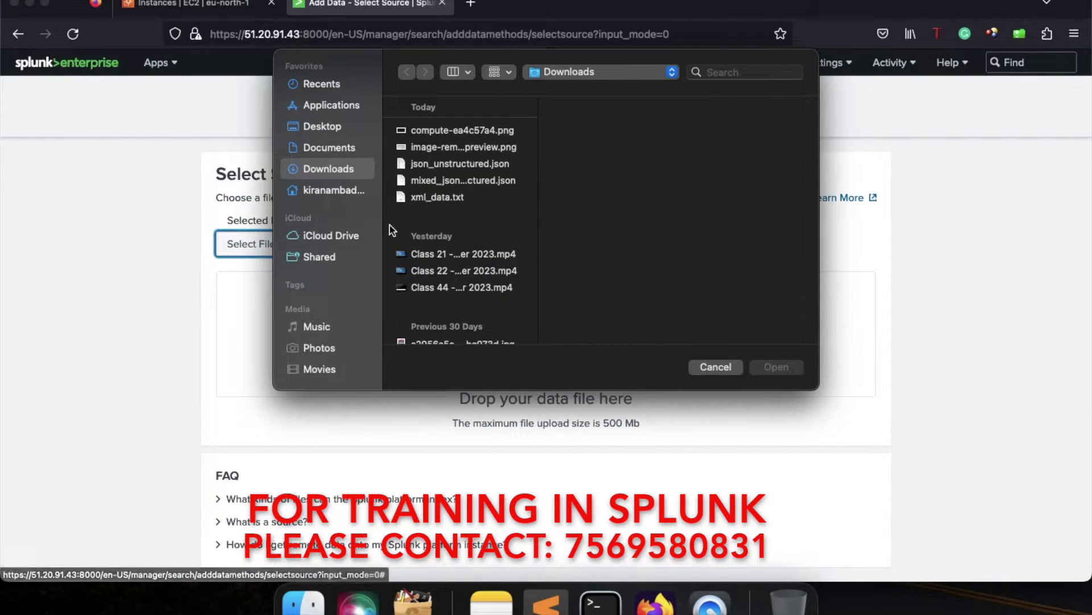
double_click(433, 198)
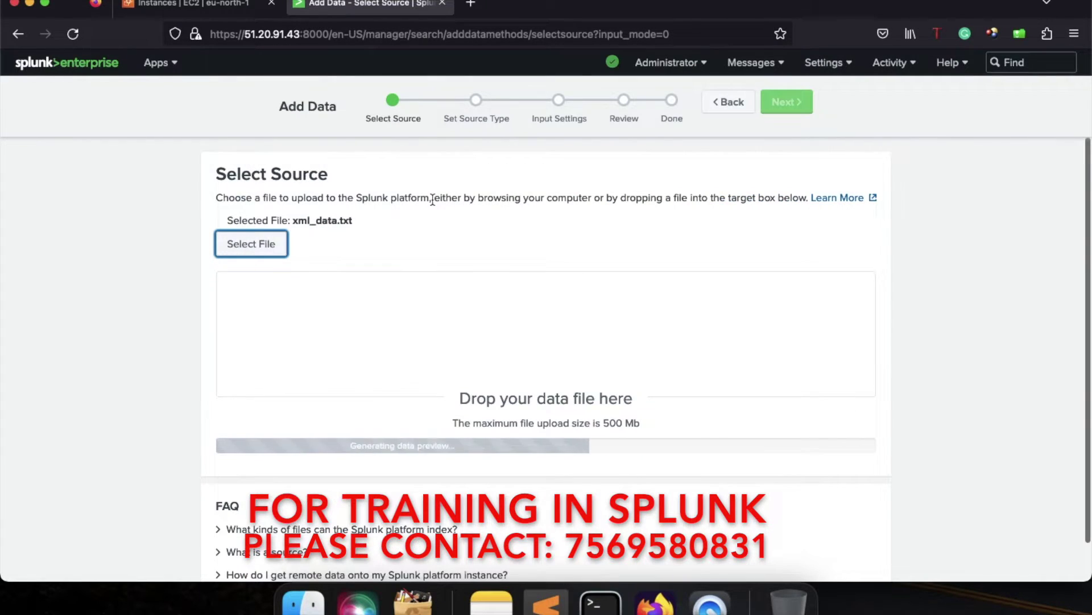
left_click(782, 108)
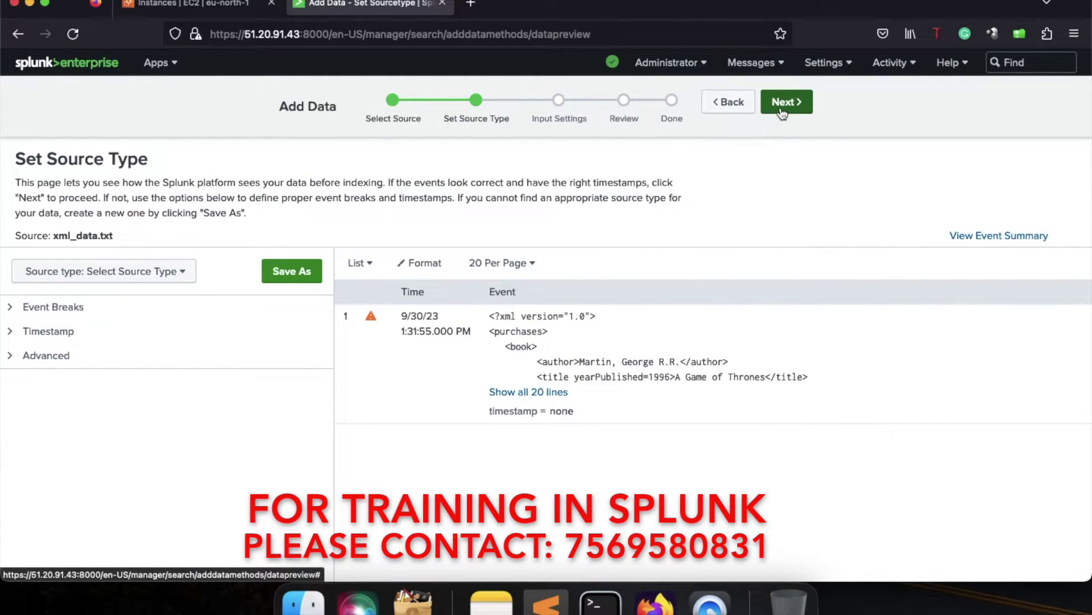
Save the default source type settings as new source type xml_data and proceed to Input Settings.
left_click(168, 280)
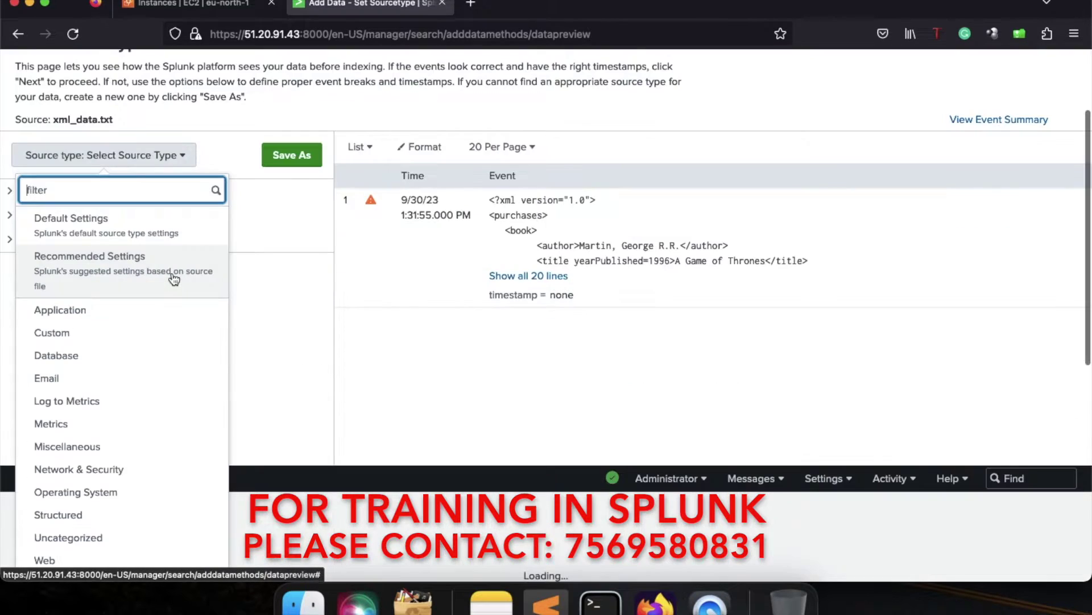
left_click(136, 227)
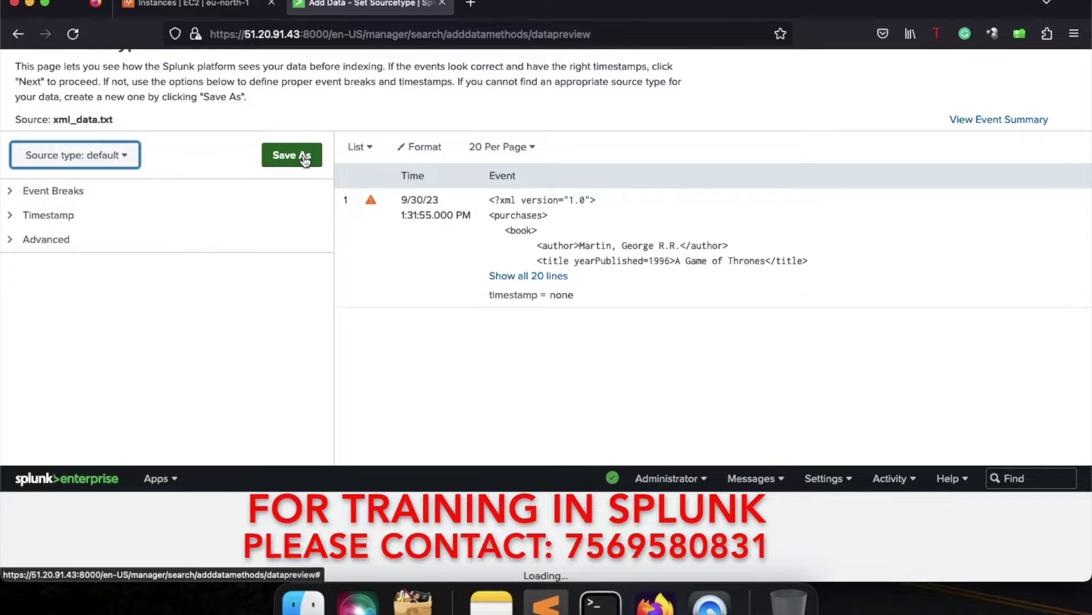
left_click(305, 161)
left_click(574, 155)
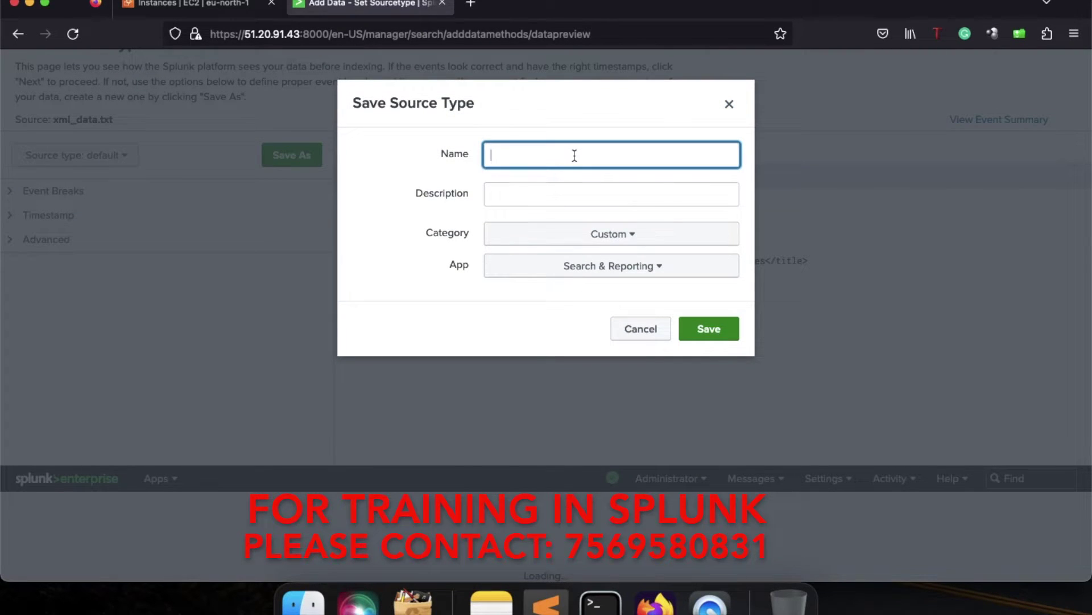
type("xml_data")
left_click(711, 330)
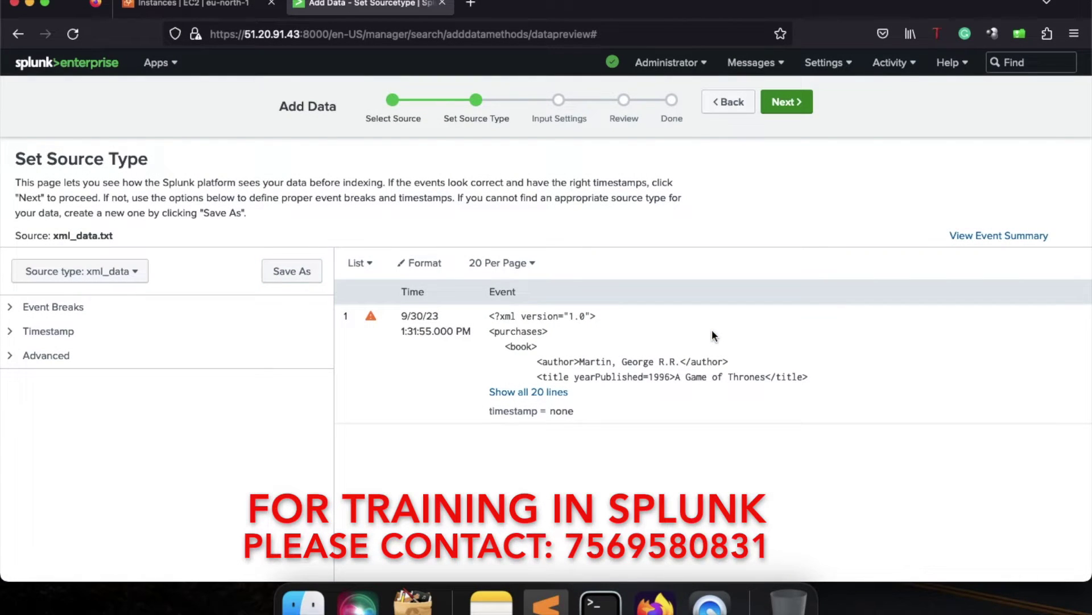
left_click(790, 107)
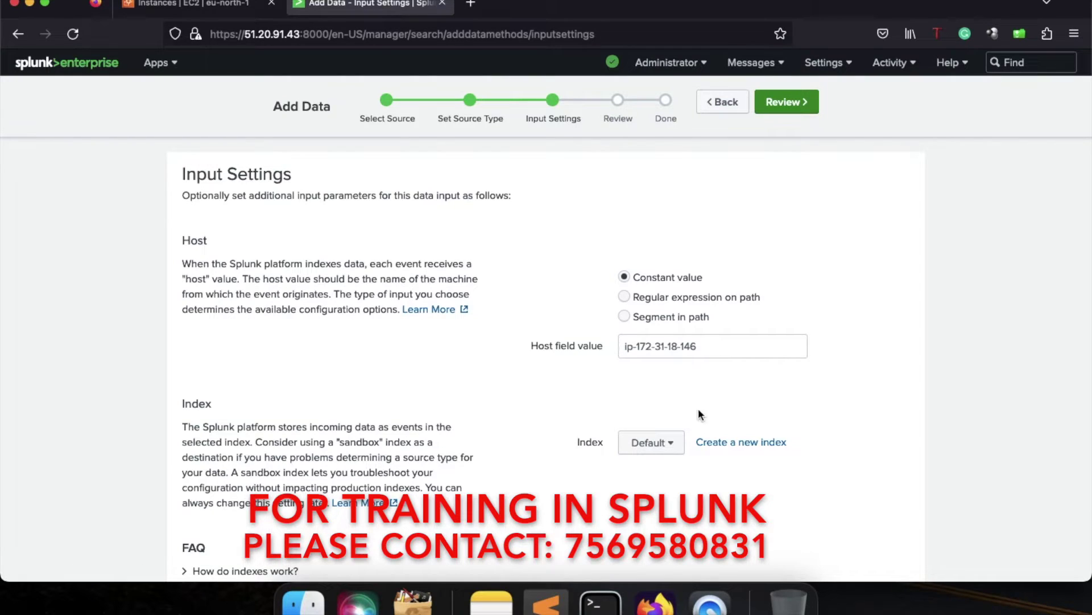
Index xml_data.txt into spath, submit it, and start searching the new data.
left_click(673, 446)
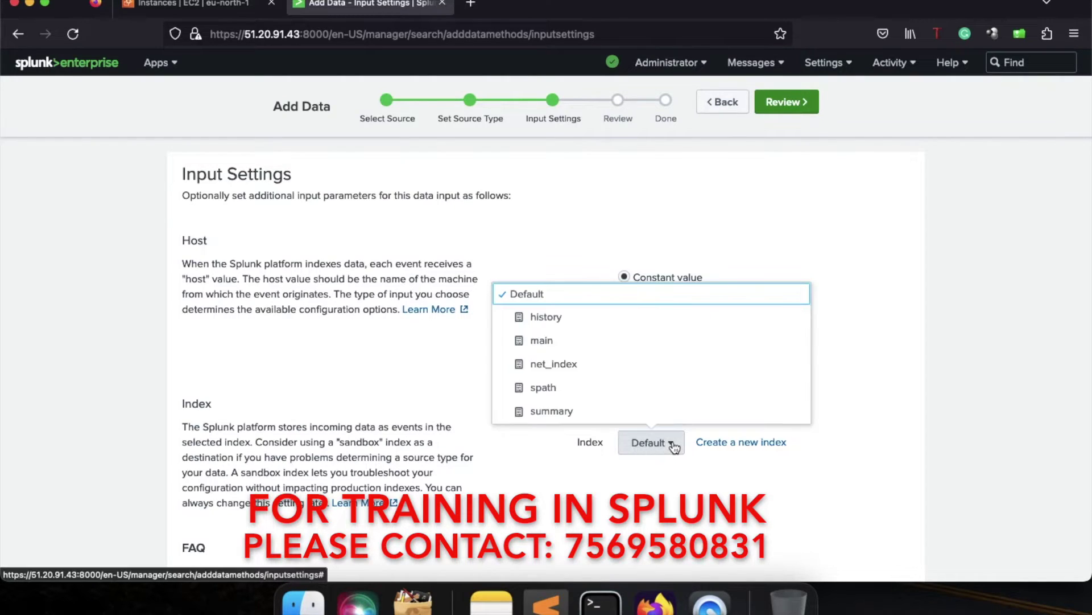
left_click(542, 389)
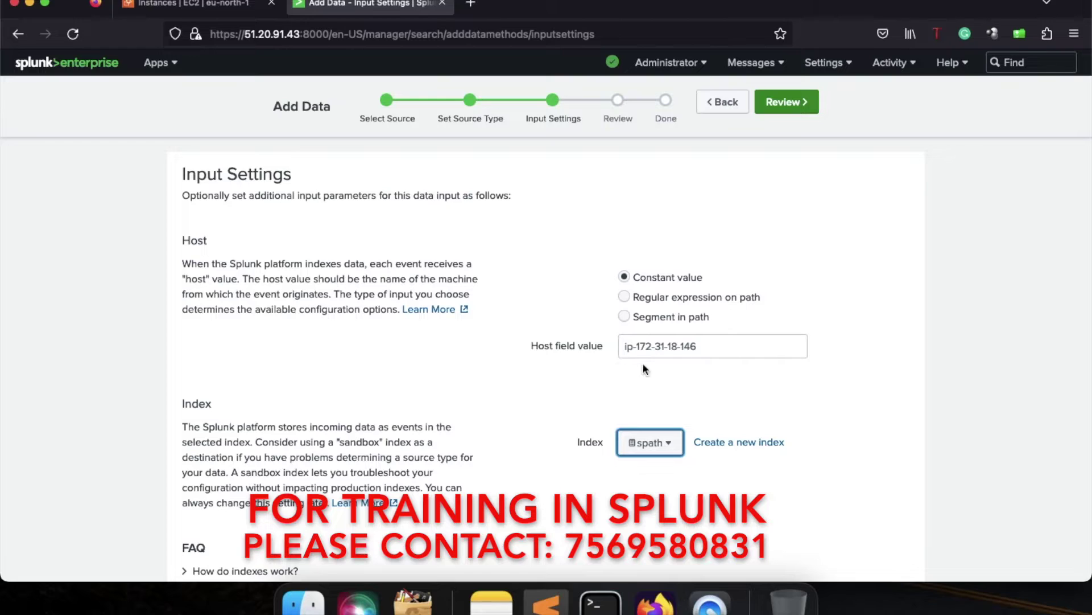
left_click(783, 108)
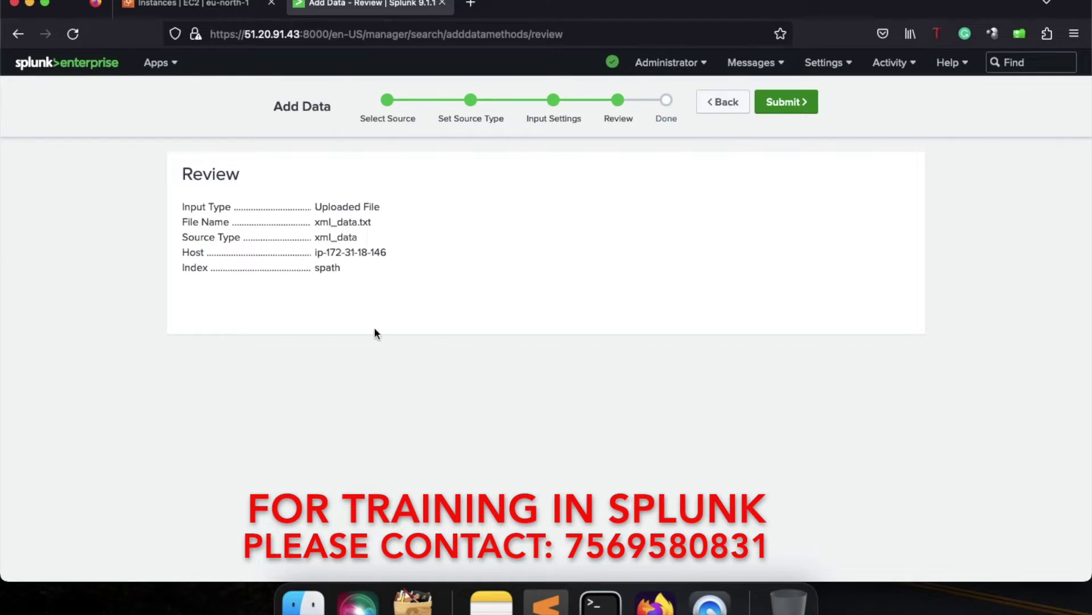
left_click(782, 102)
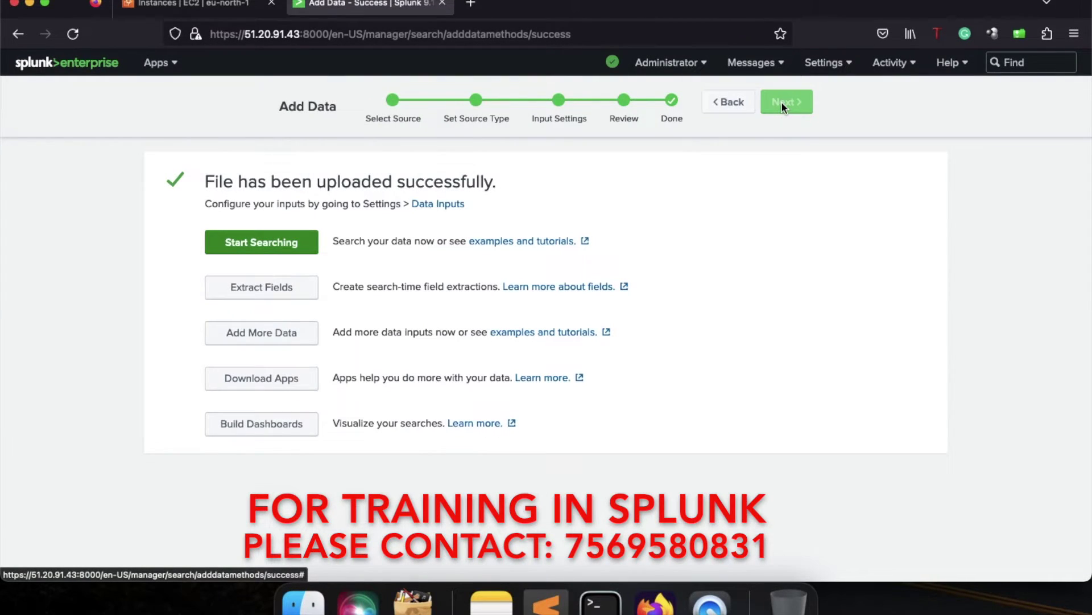
left_click(267, 244)
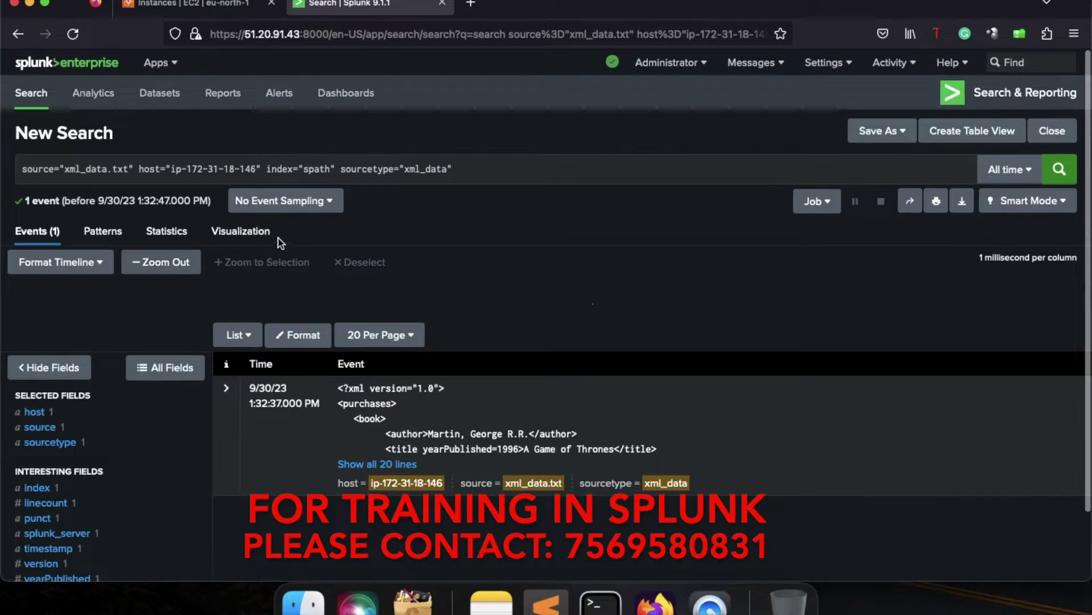
Trim the query down to index="spath" and rerun it in Fast Mode.
left_click(266, 169)
left_click_drag(267, 170, 22, 168)
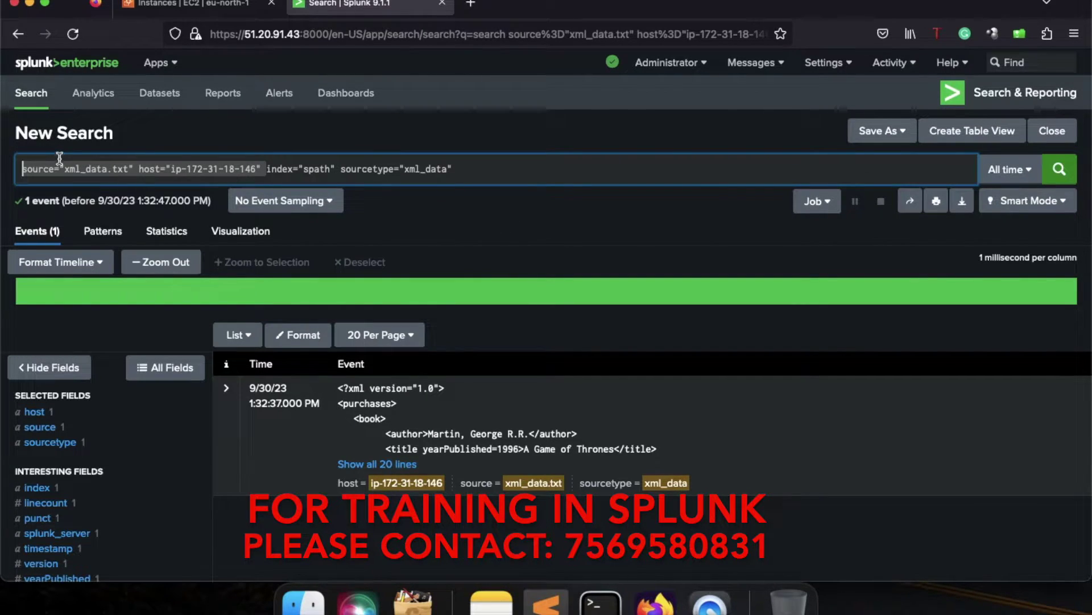
key("BackSpace")
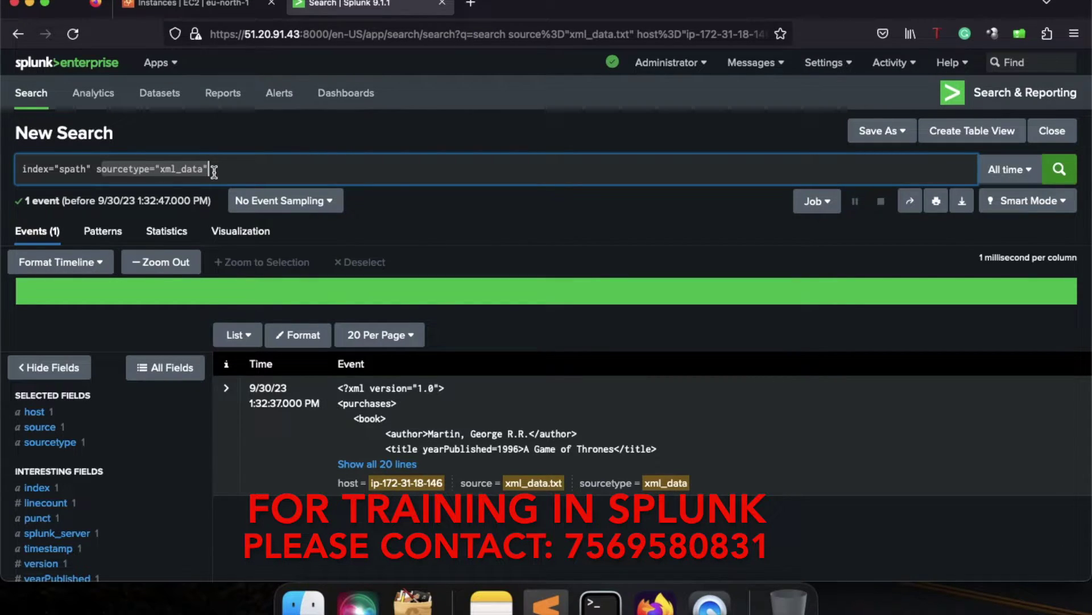
key("BackSpace")
type("s")
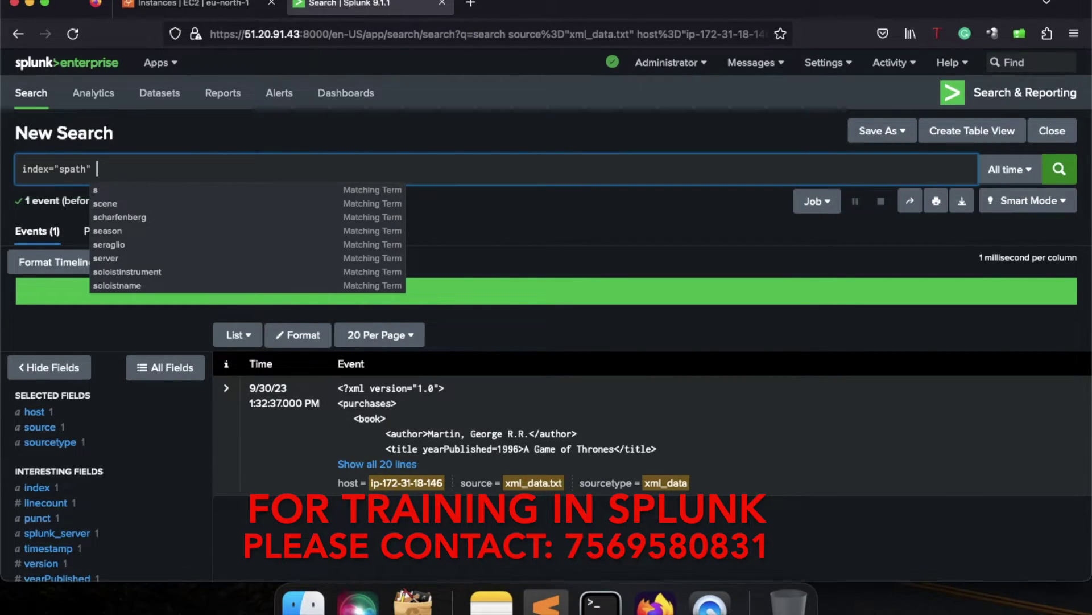
key("BackSpace")
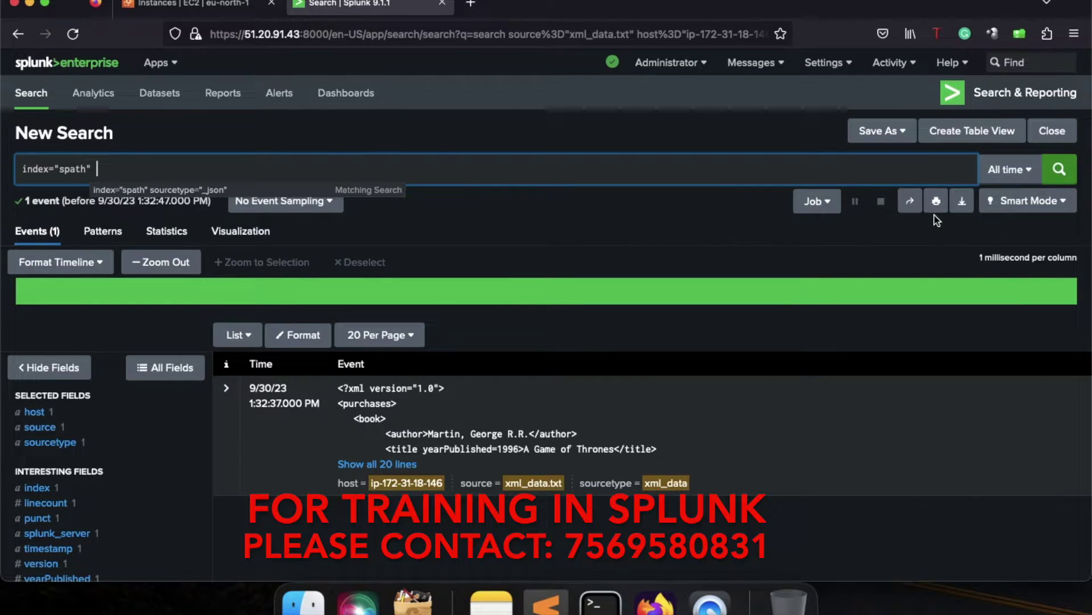
left_click(1010, 211)
left_click(968, 241)
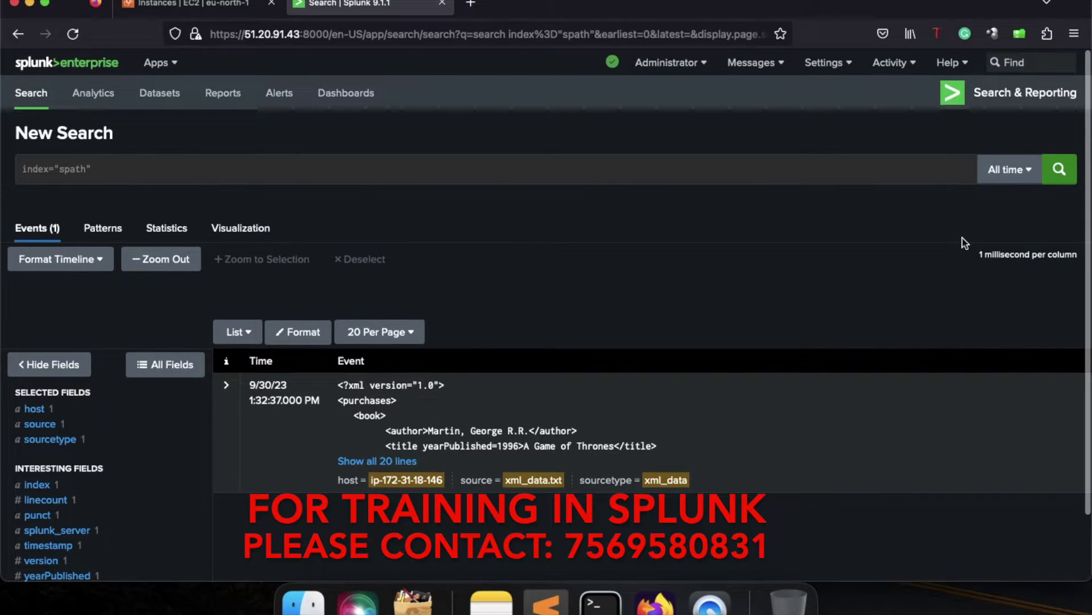
left_click(1060, 169)
left_click(1060, 169)
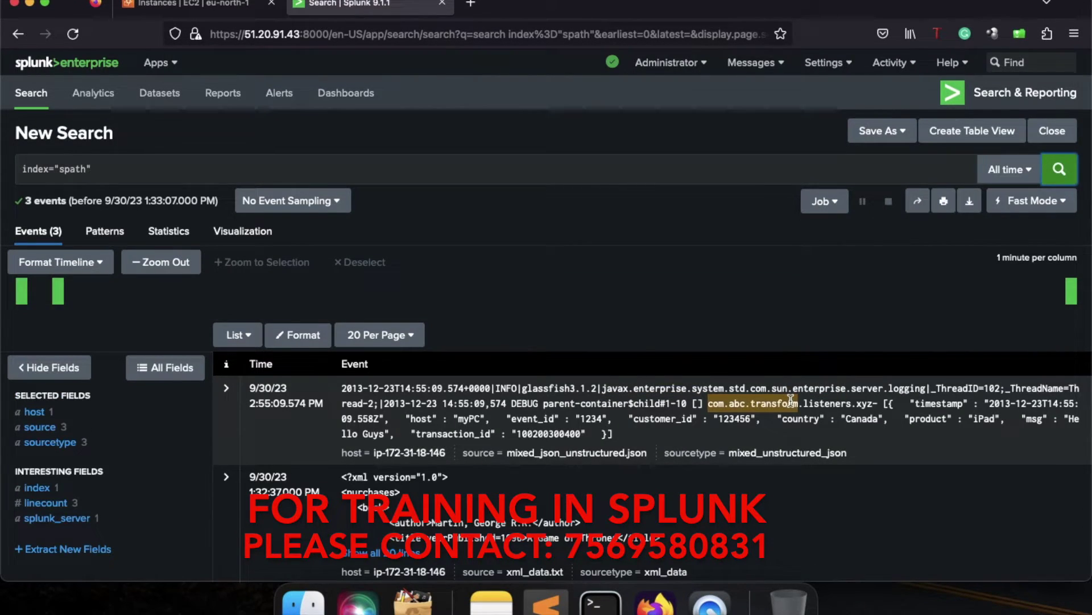
Narrow the results to sourcetype=_json using the sourcetype field summary.
scroll(797, 370, "down", 3)
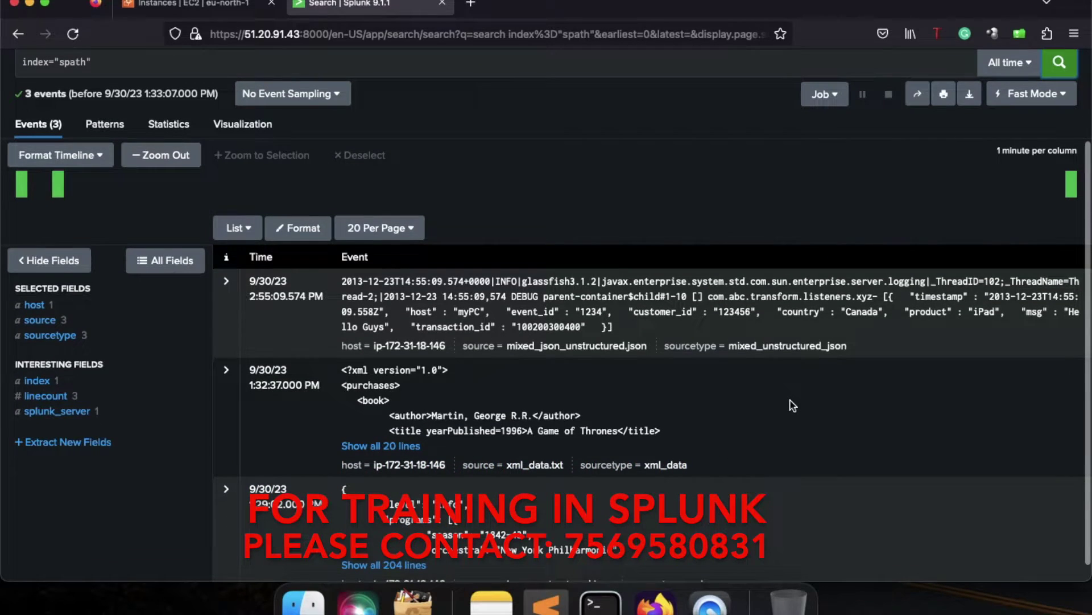
scroll(792, 406, "down", 1)
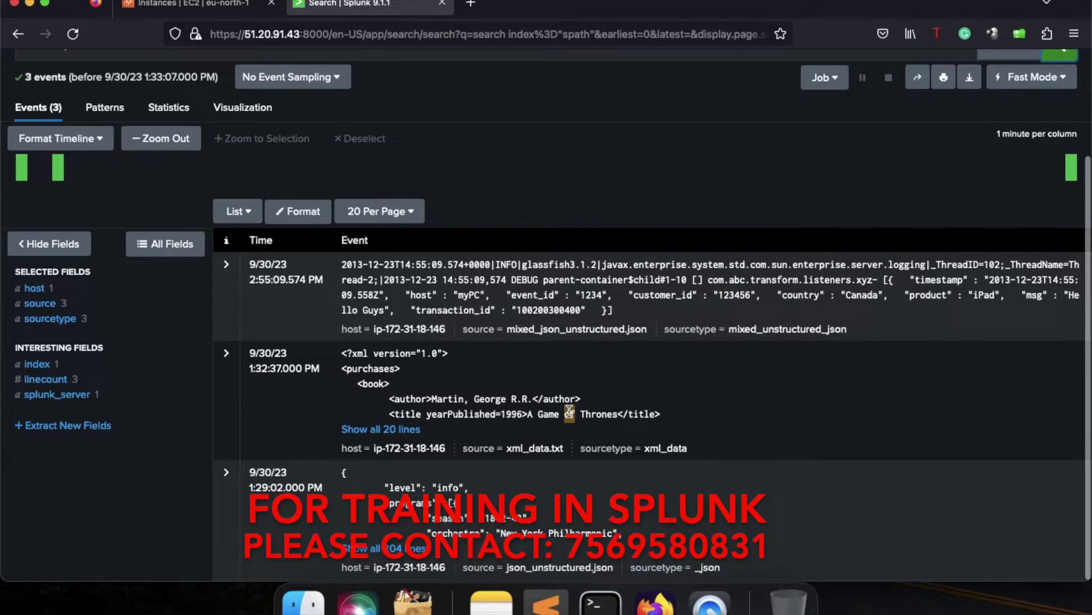
scroll(514, 397, "down", 1)
scroll(514, 397, "up", 1)
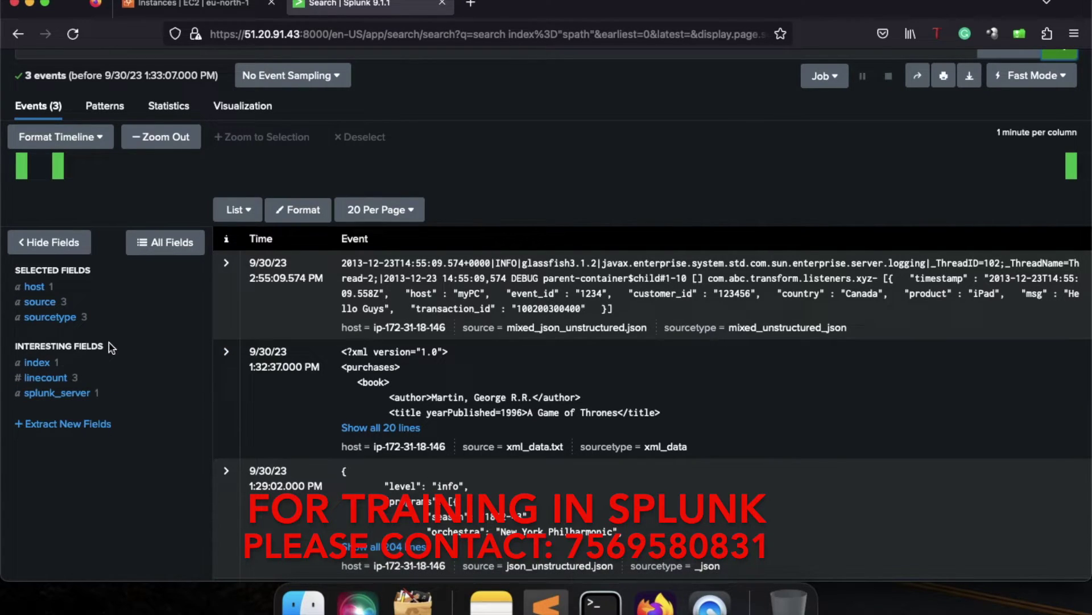
left_click(73, 322)
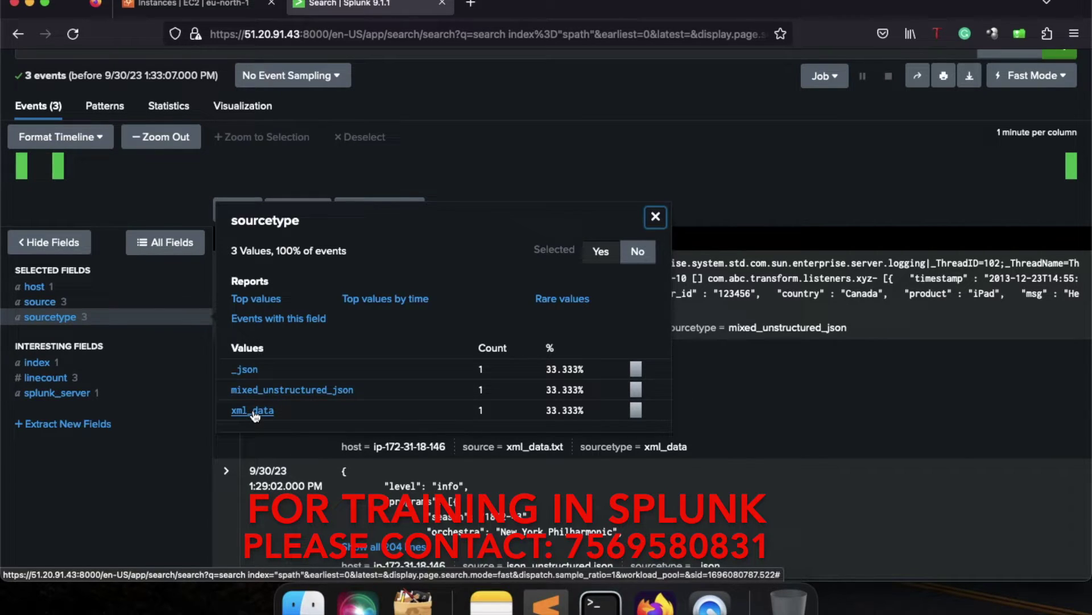
left_click(48, 305)
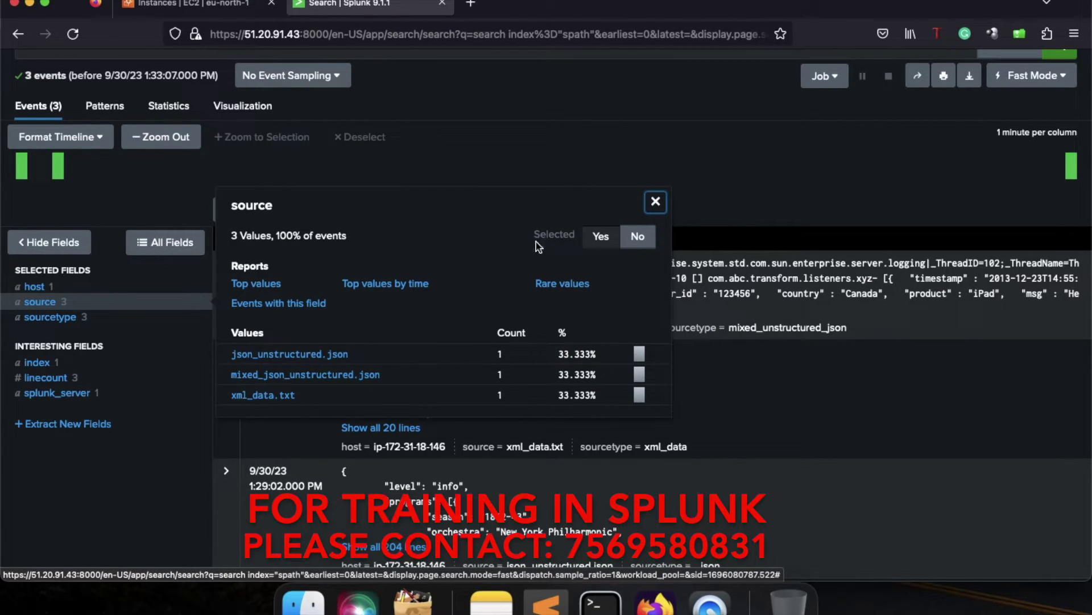
left_click(665, 206)
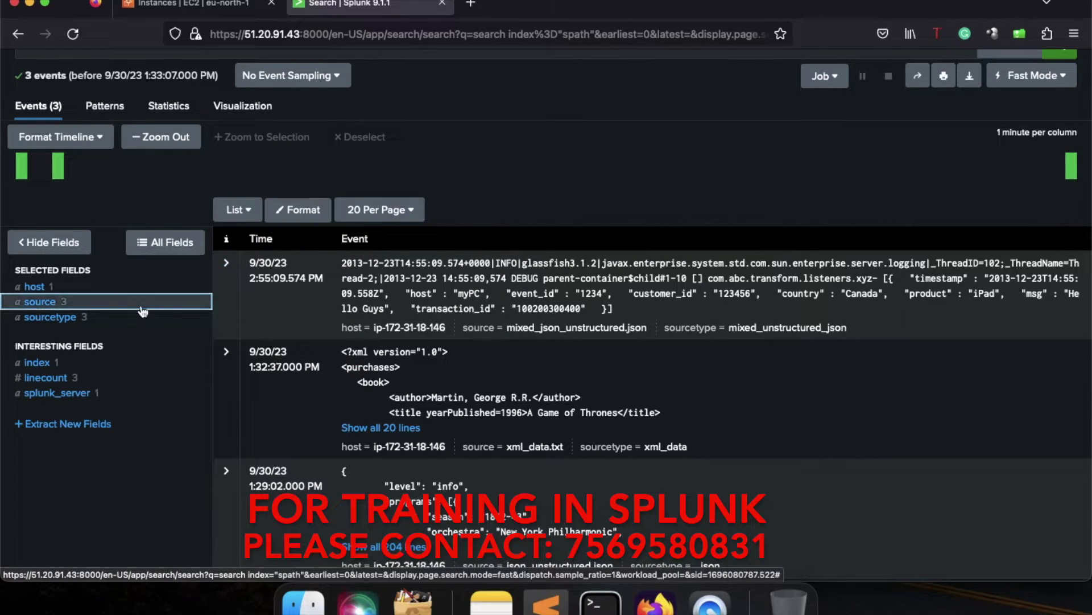
left_click(75, 318)
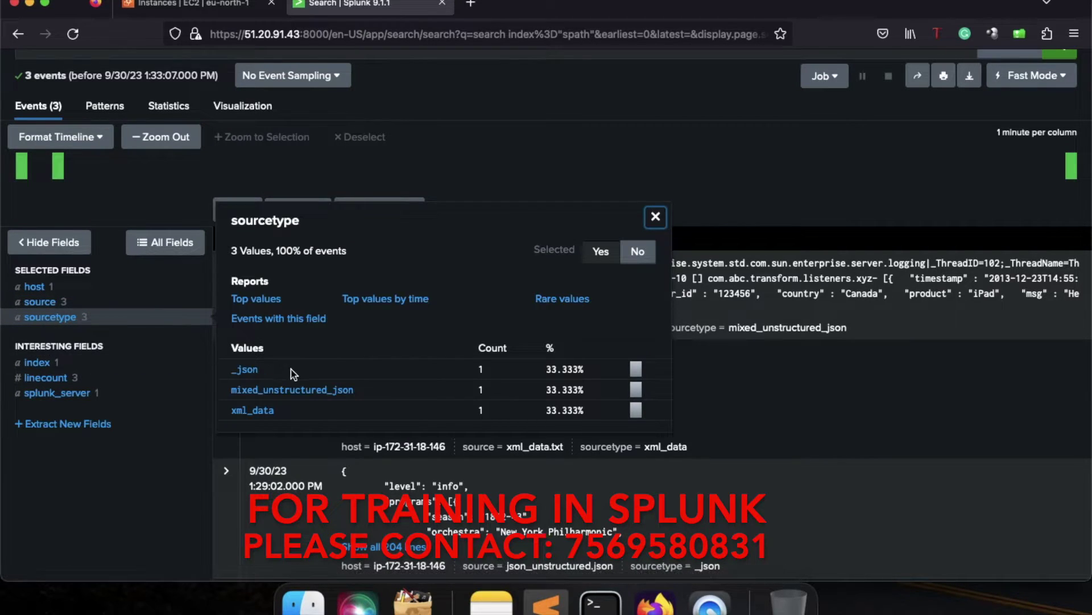
left_click(248, 370)
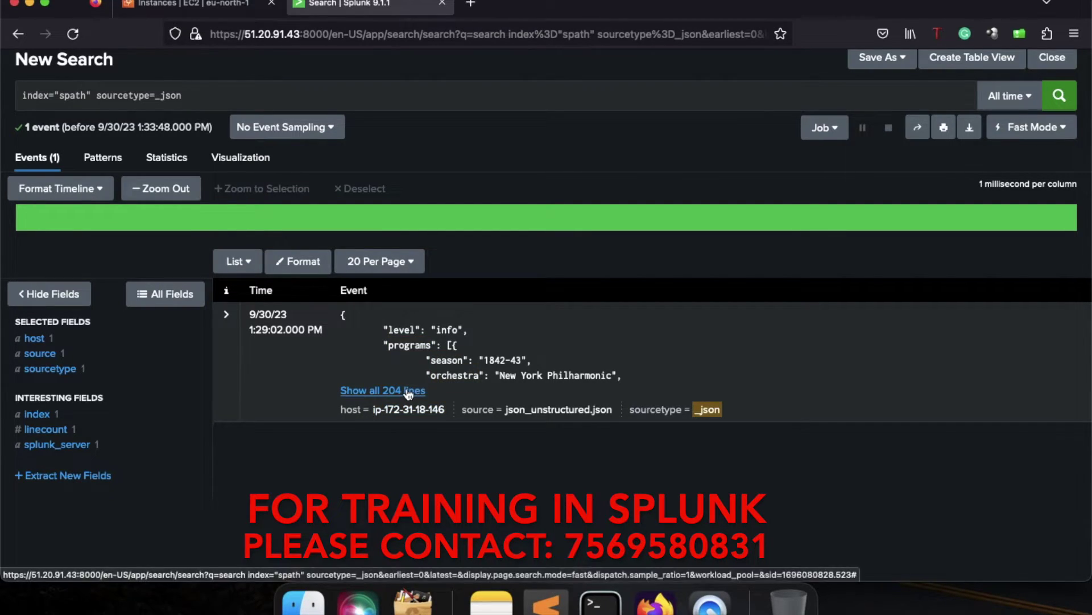
left_click(379, 393)
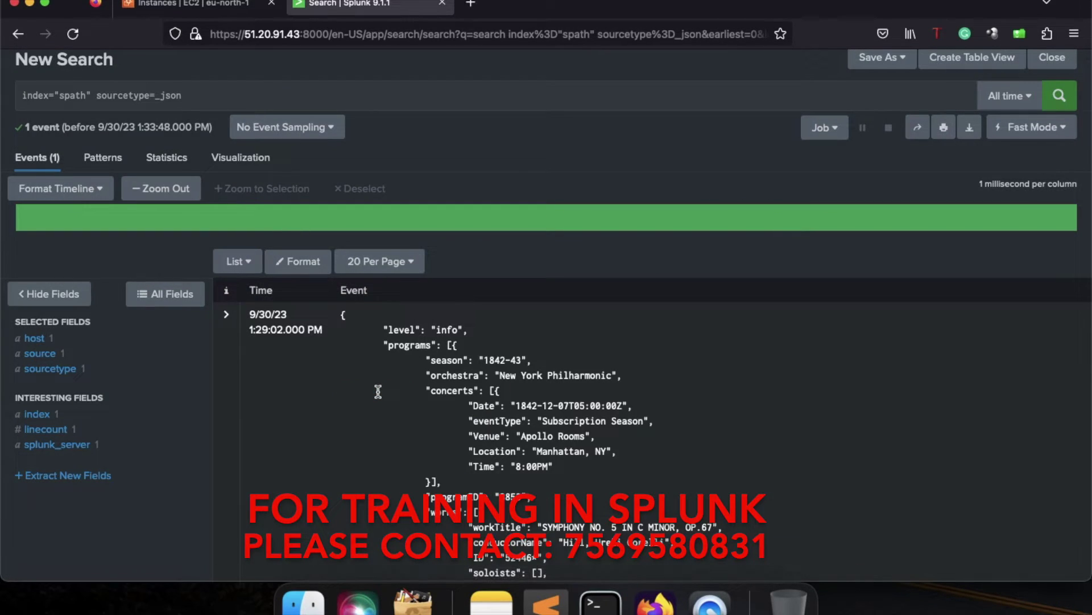
scroll(550, 406, "down", 2)
scroll(551, 408, "down", 12)
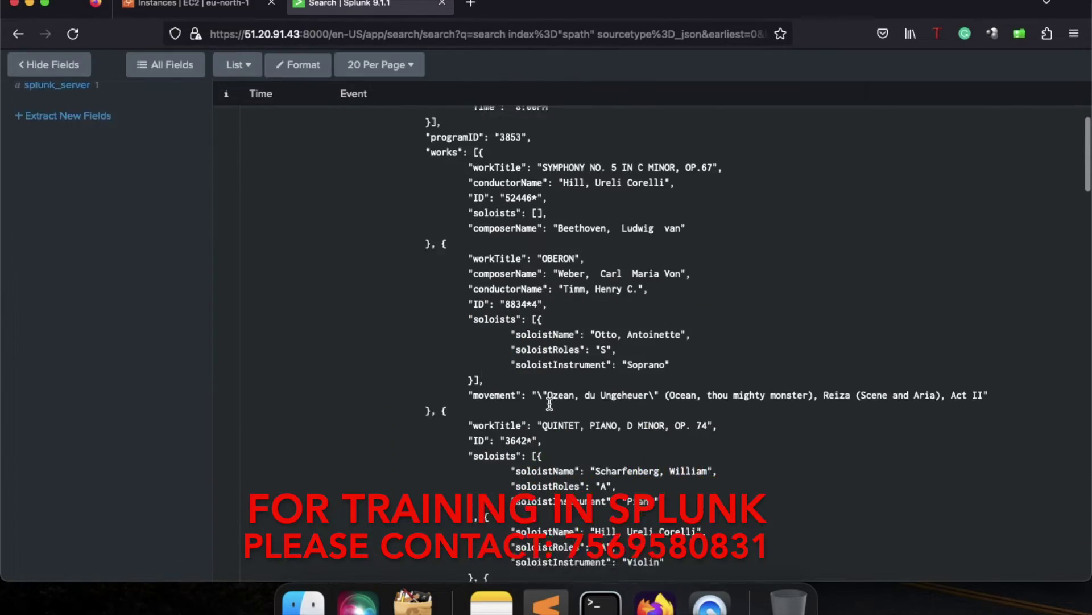
scroll(550, 402, "down", 10)
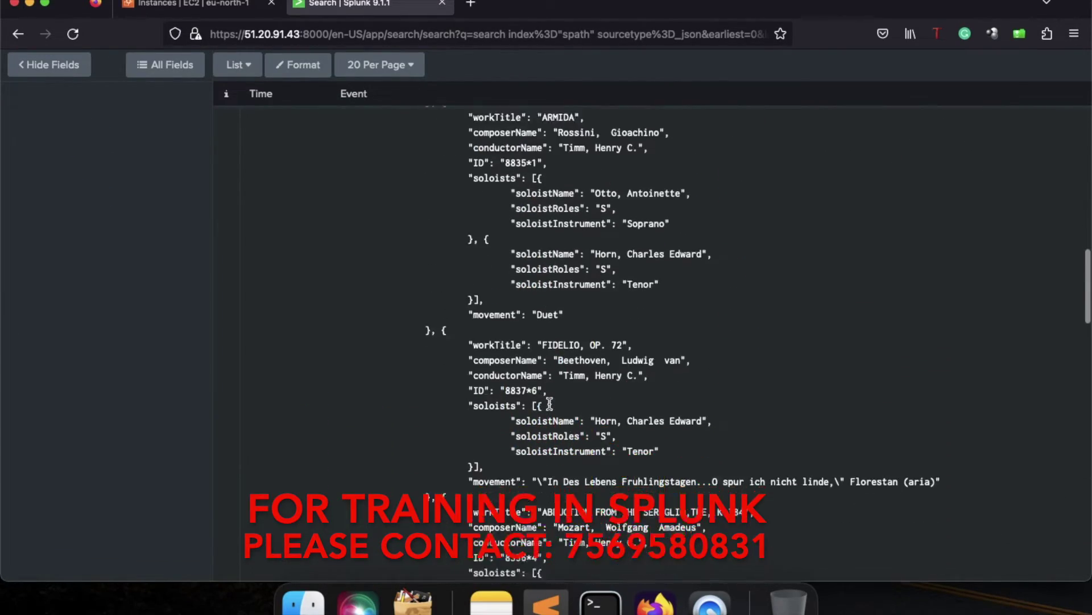
scroll(549, 404, "up", 10)
scroll(550, 404, "up", 15)
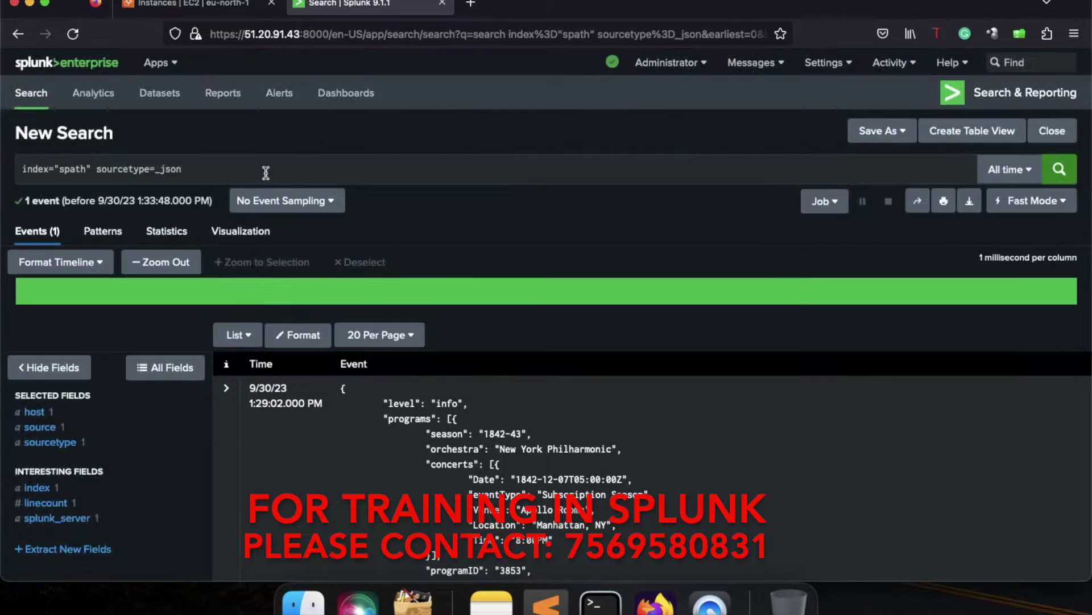
Append | spath path=level to the query, rerun it, and view the level field summary.
left_click(266, 172)
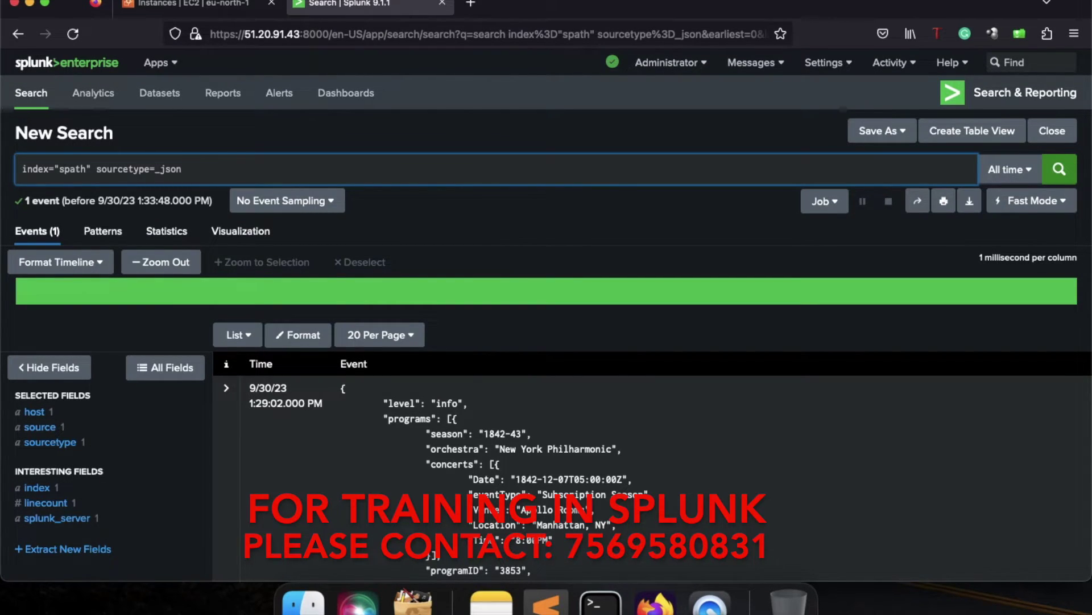
type("| spath path")
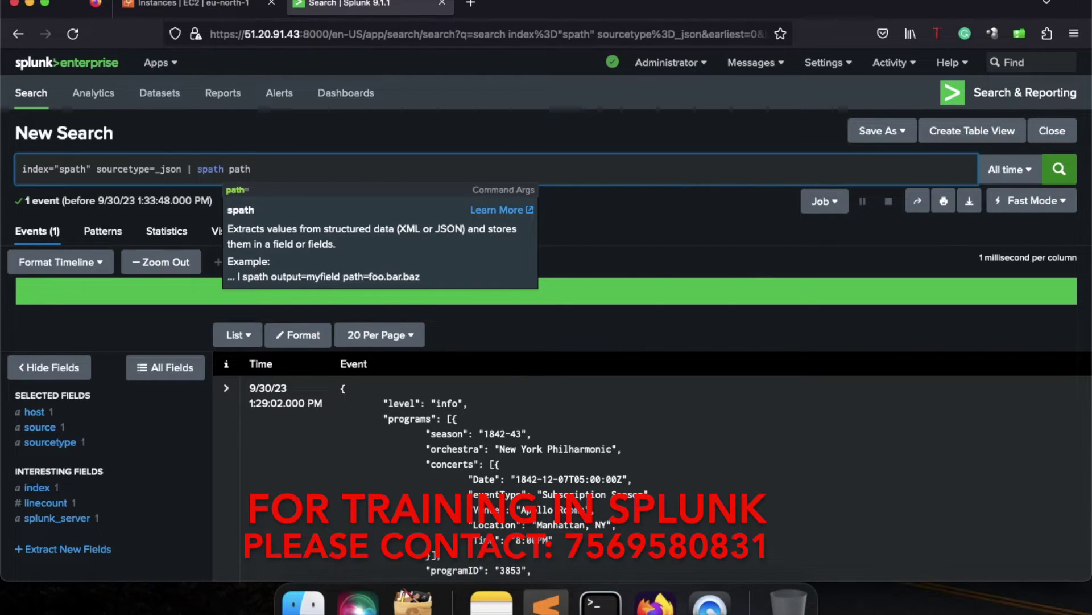
type("=")
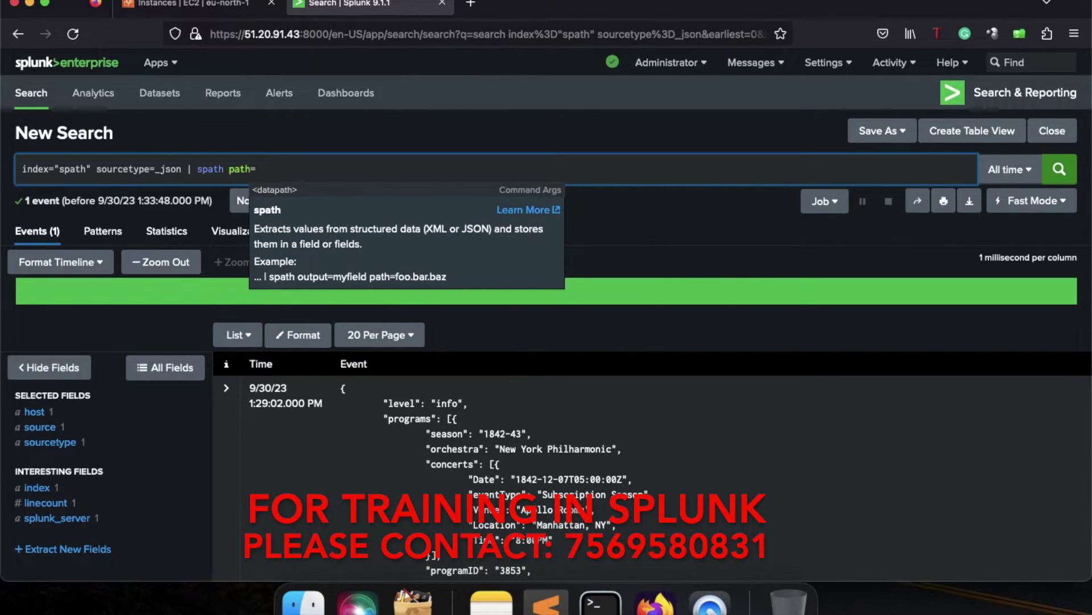
type("level")
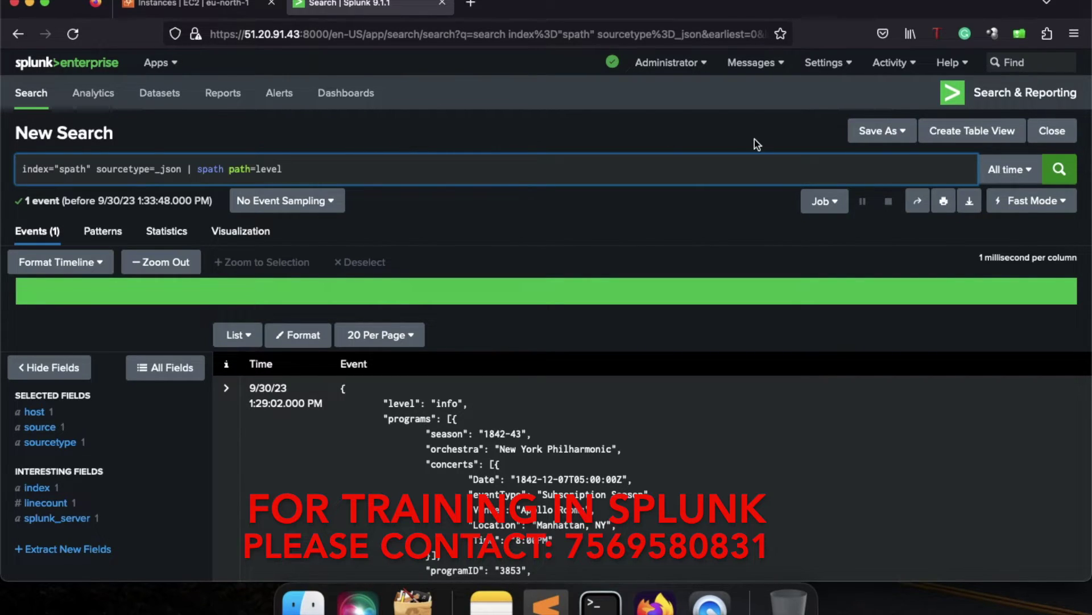
left_click(1060, 170)
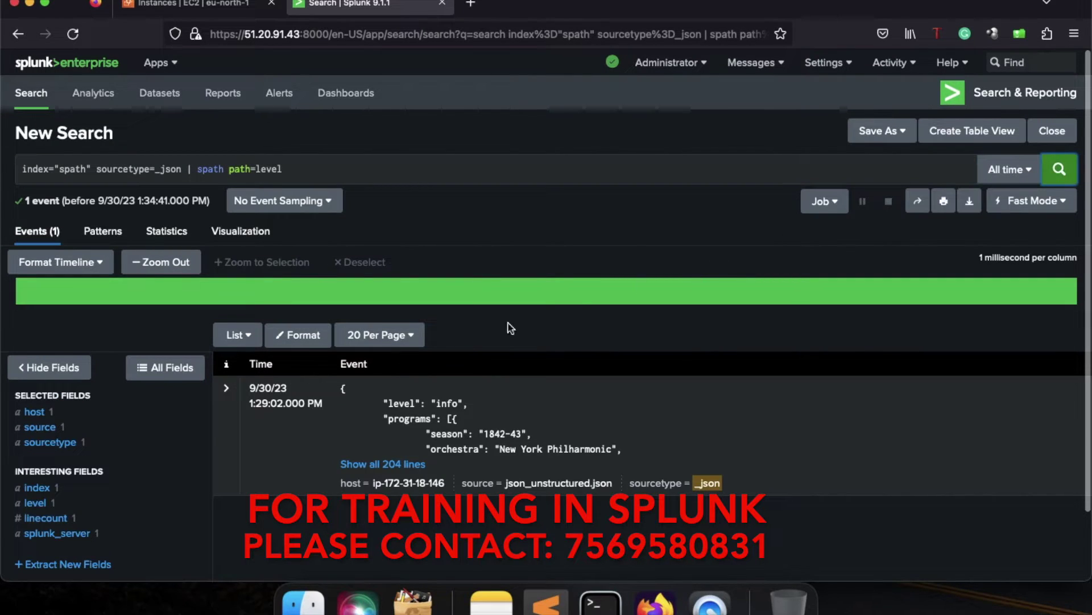
left_click(35, 503)
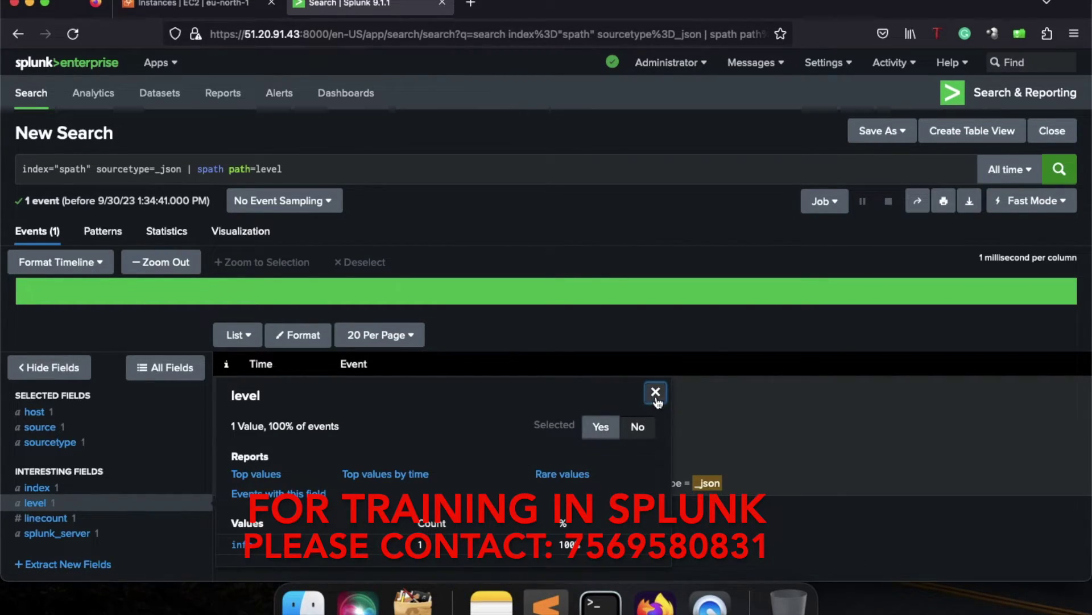
Close the level summary and expand the event to all 204 lines to inspect the programs array.
left_click(655, 392)
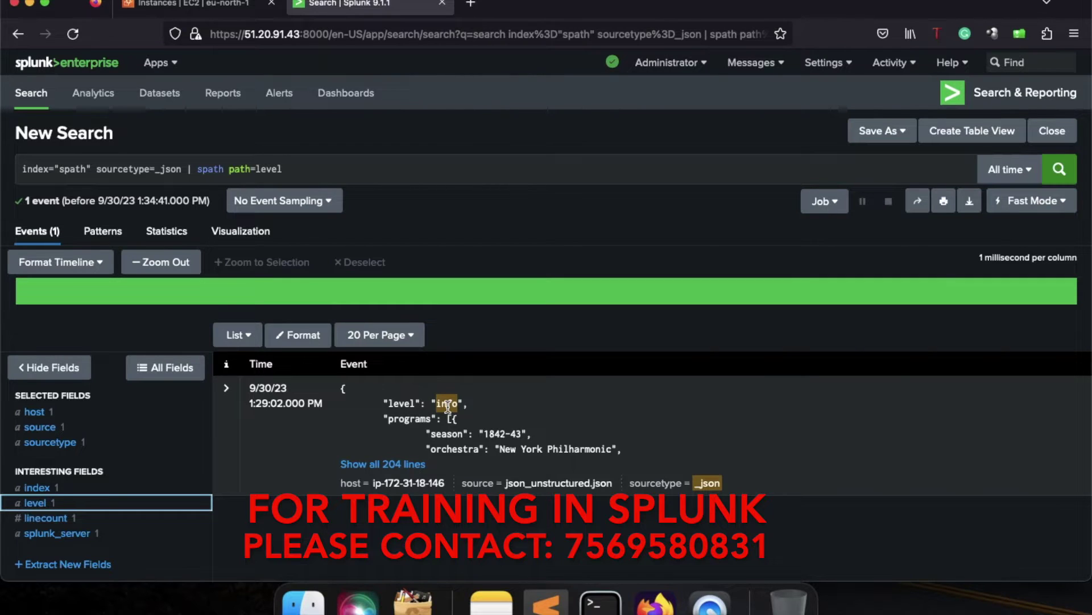
left_click(403, 466)
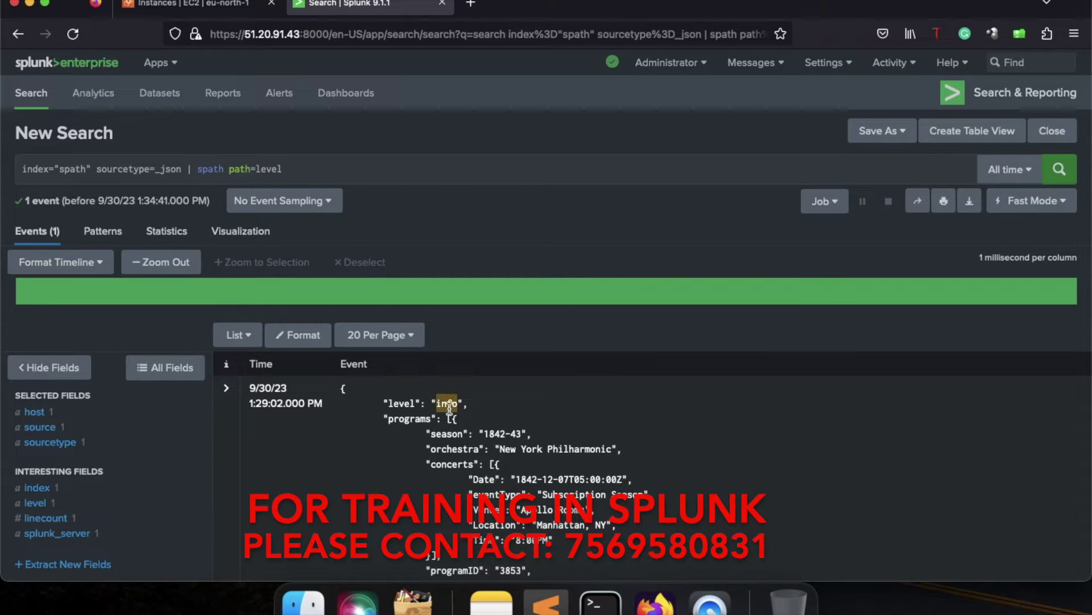
left_click(414, 420)
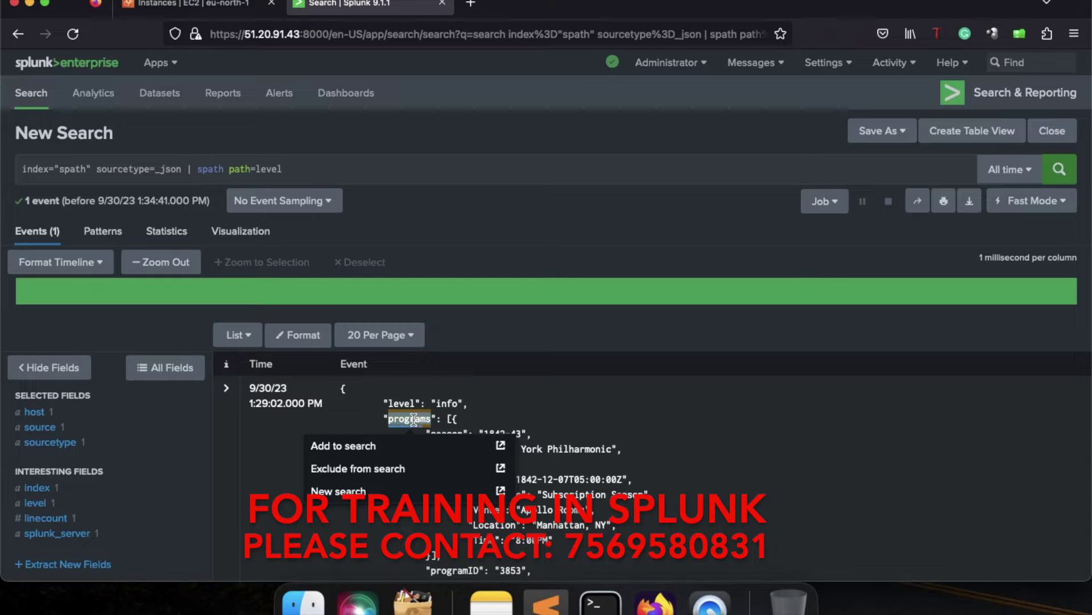
left_click(497, 423)
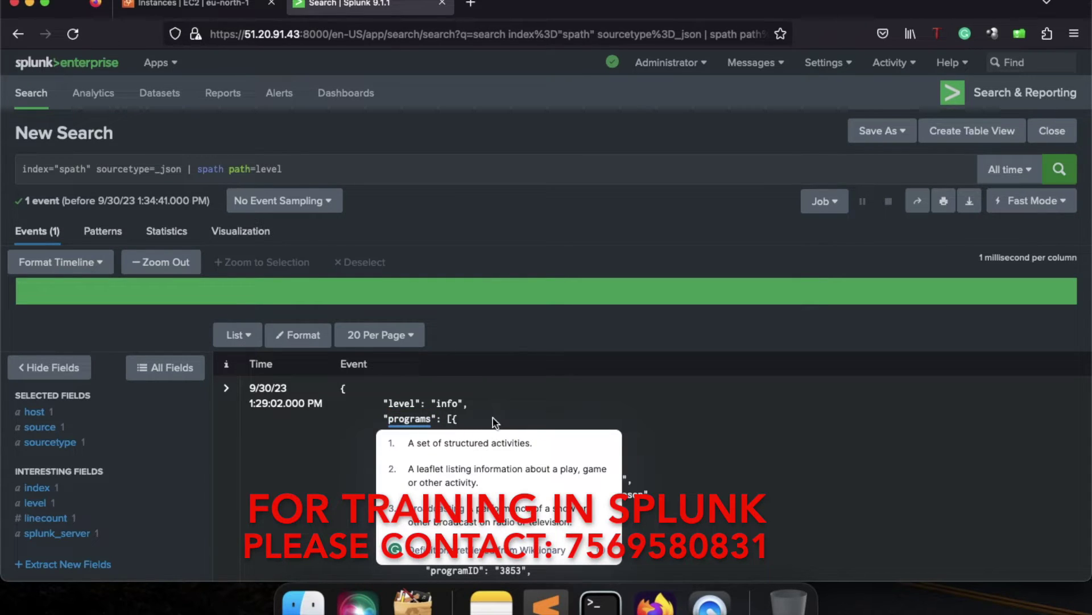
left_click(556, 400)
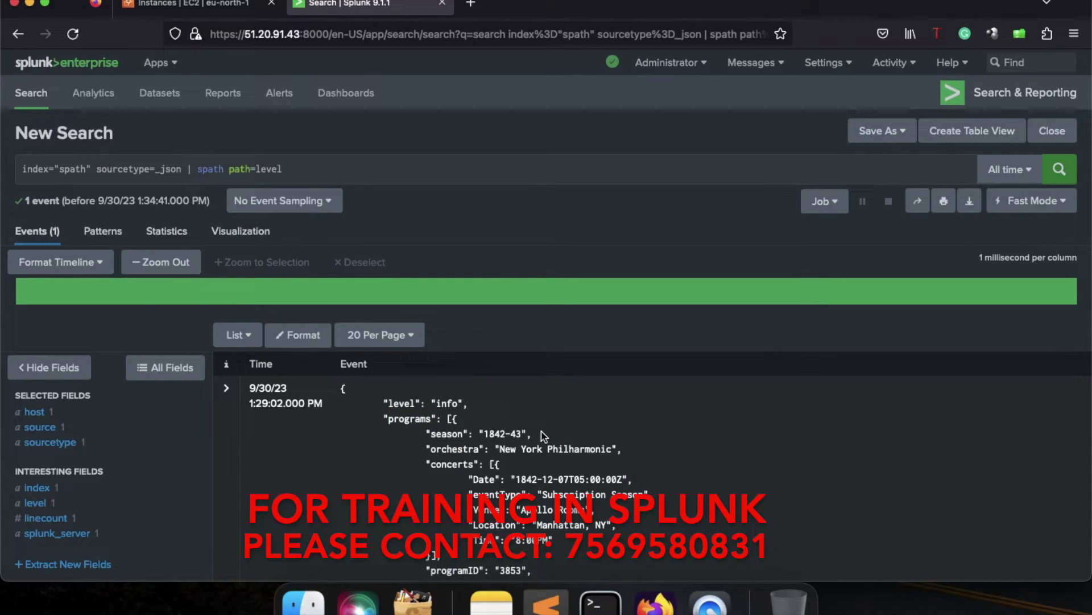
scroll(542, 436, "down", 2)
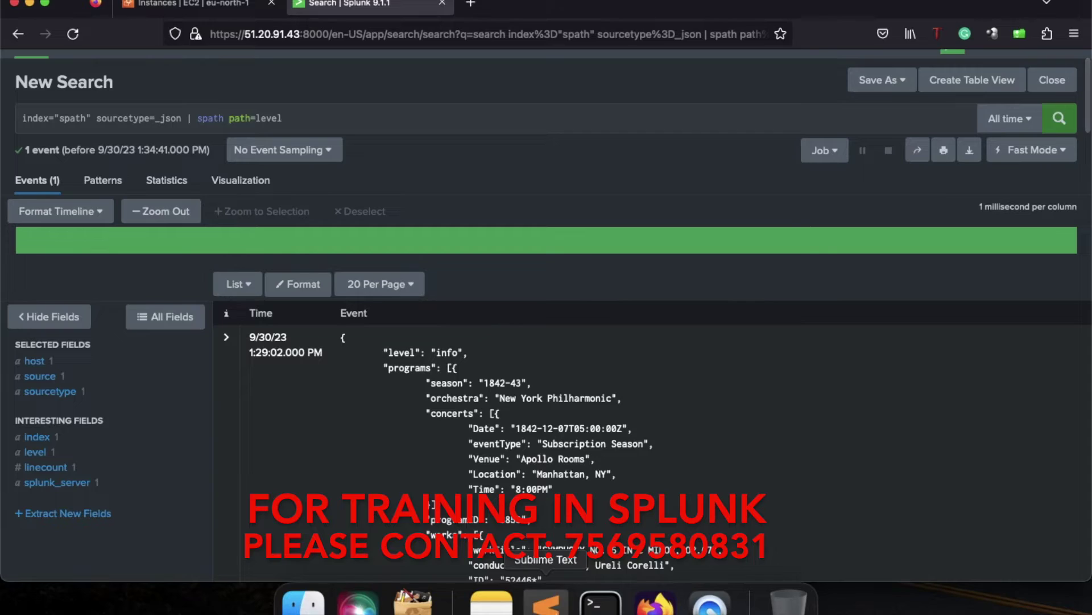
left_click(560, 602)
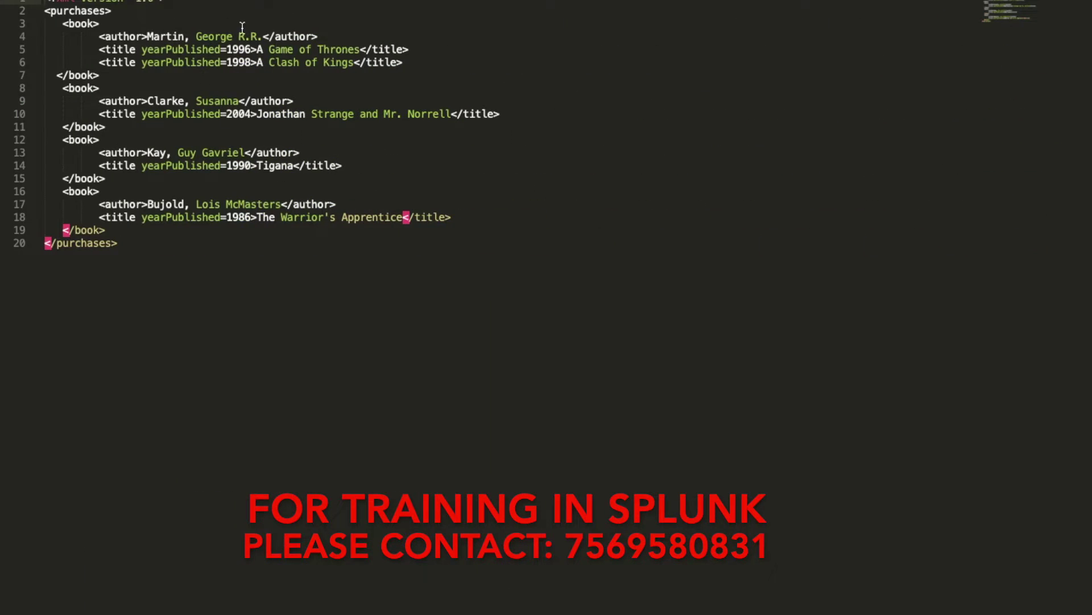
Show the JSON source tab in Sublime Text with the caret at the programs bracket on line 3.
key("ctrl+Tab")
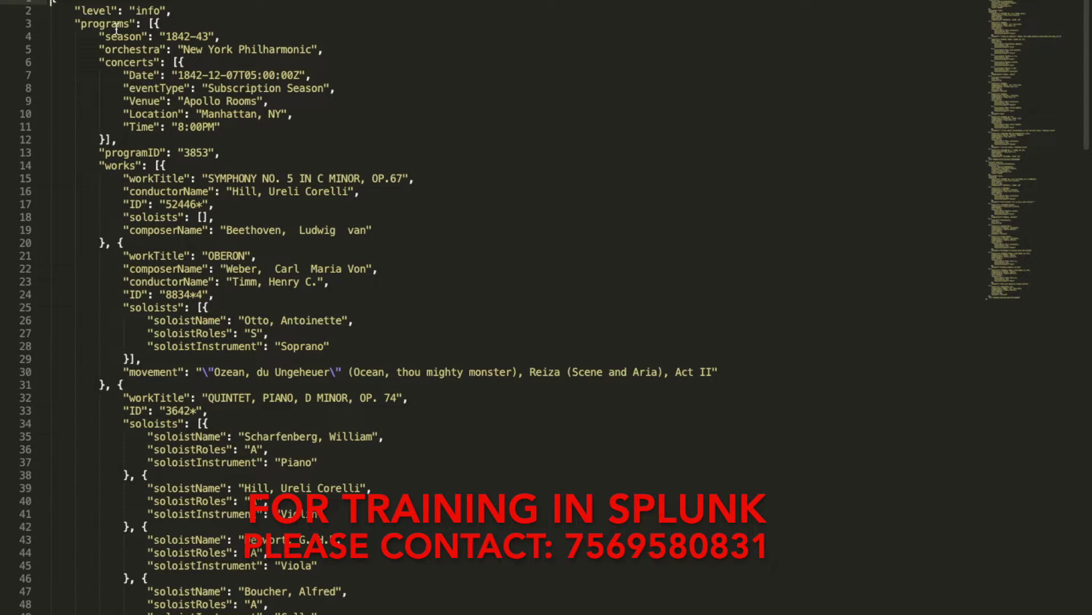
left_click(149, 24)
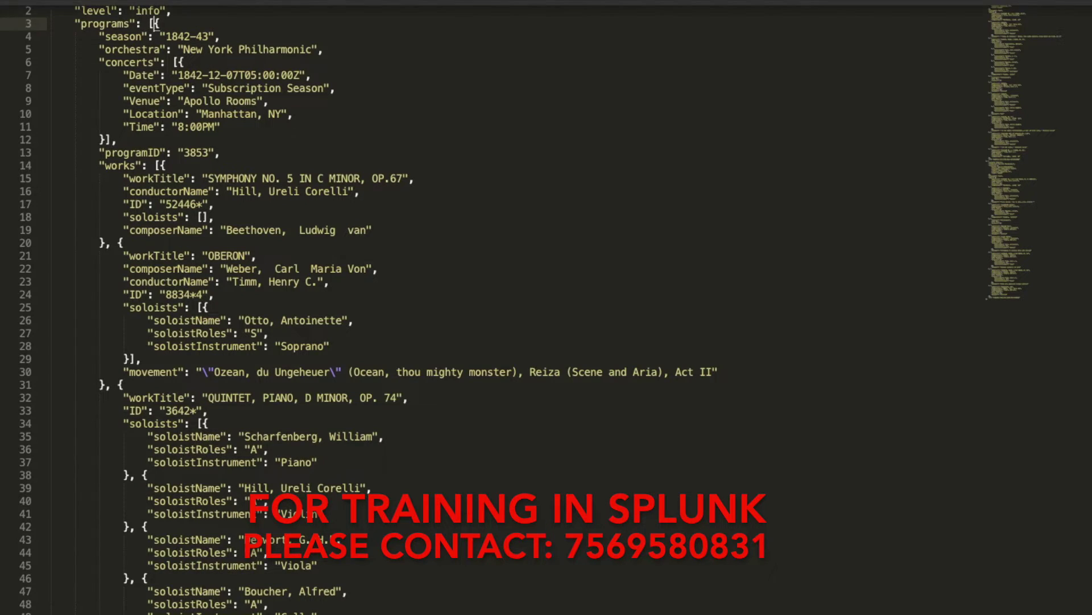
left_click(194, 1)
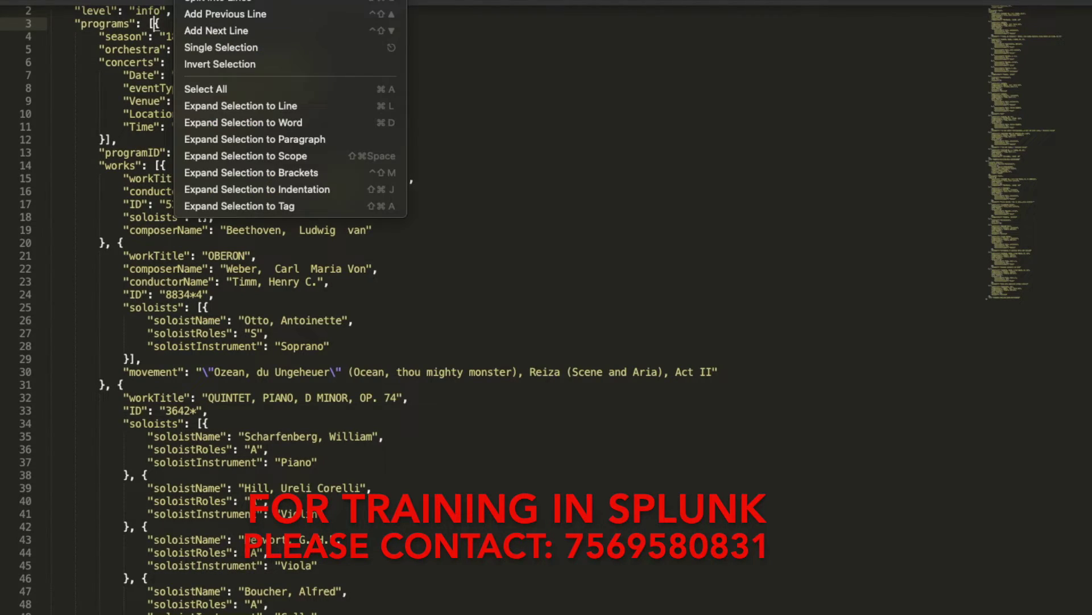
left_click(254, 179)
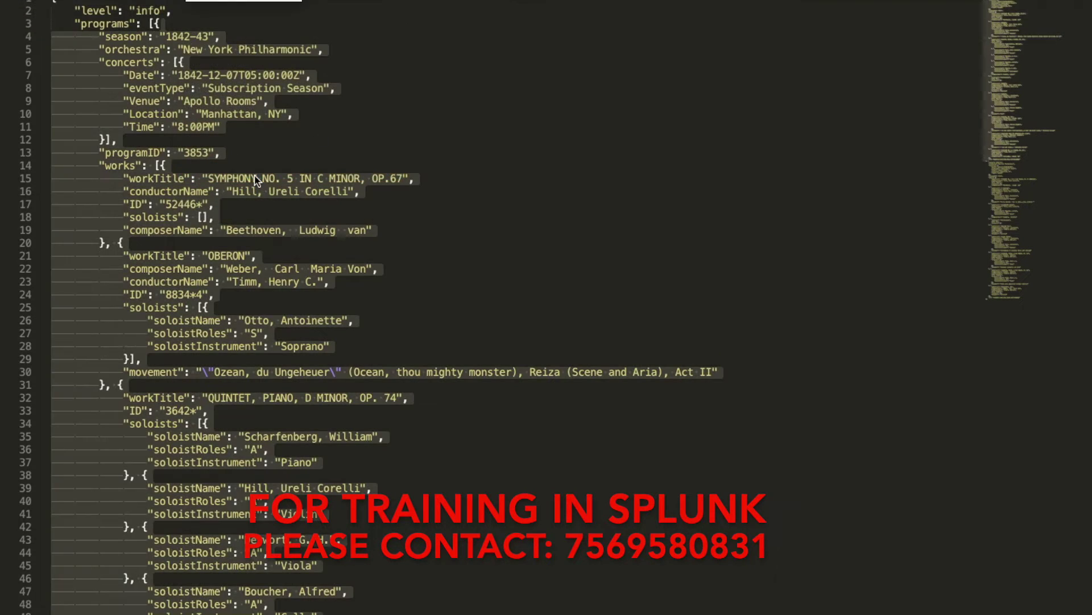
scroll(336, 252, "down", 15)
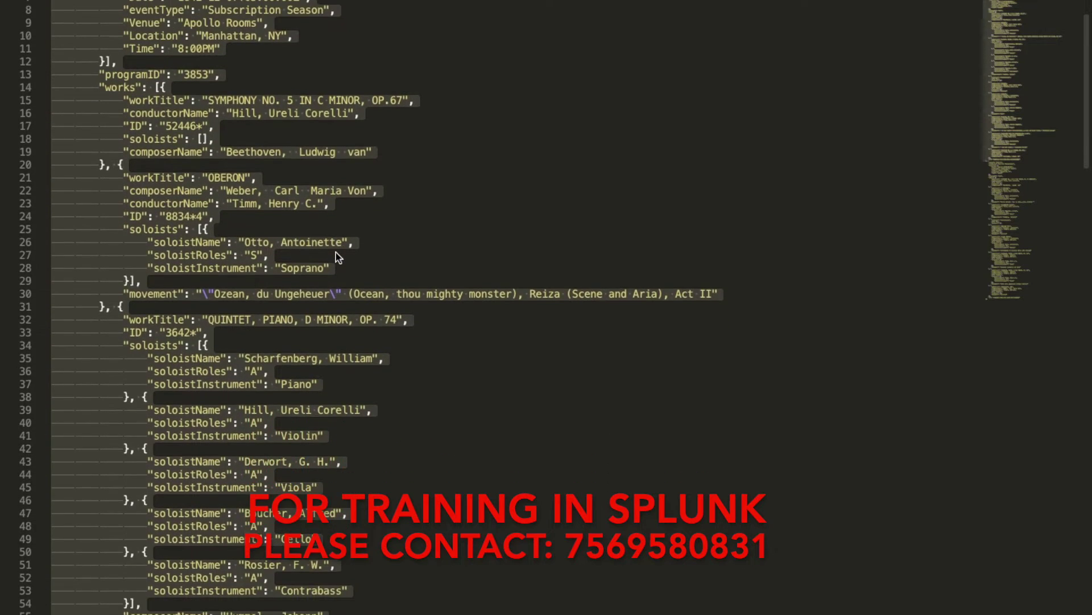
scroll(335, 257, "down", 20)
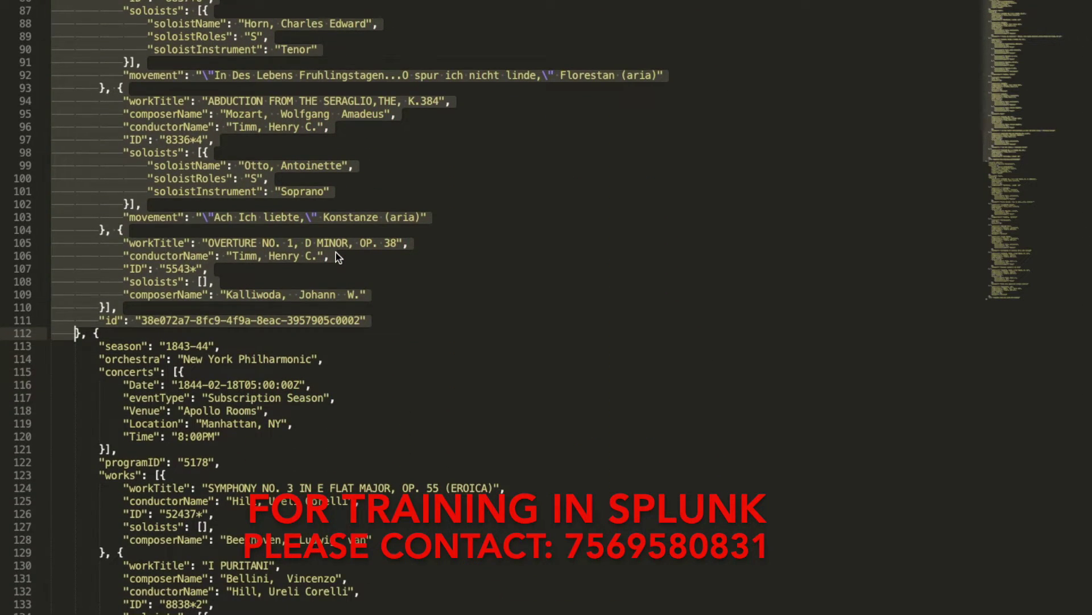
scroll(335, 252, "up", 20)
scroll(335, 256, "up", 7)
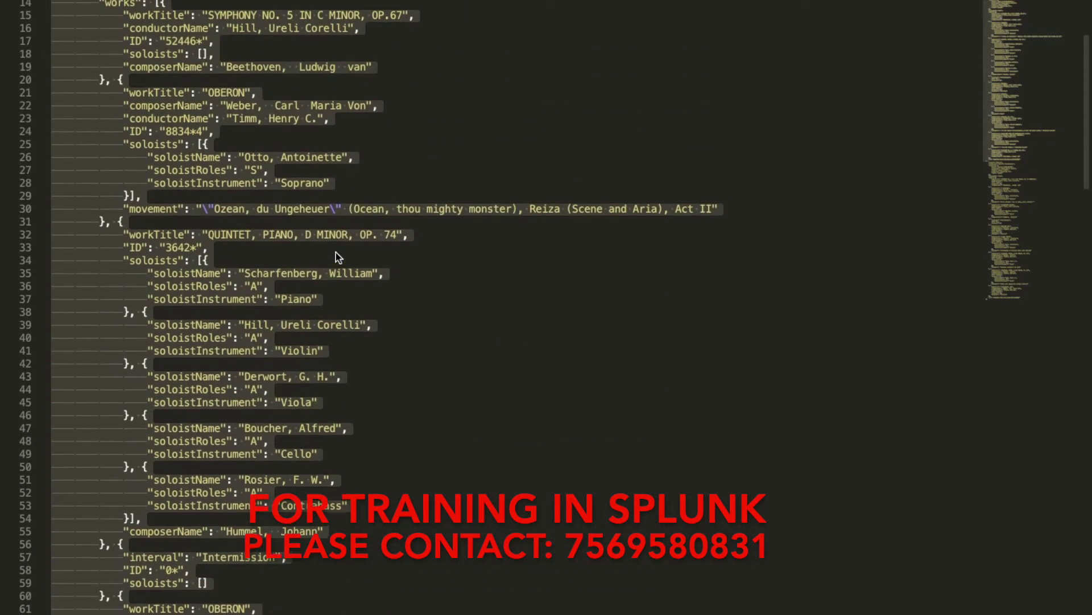
scroll(336, 252, "down", 6)
scroll(335, 252, "down", 12)
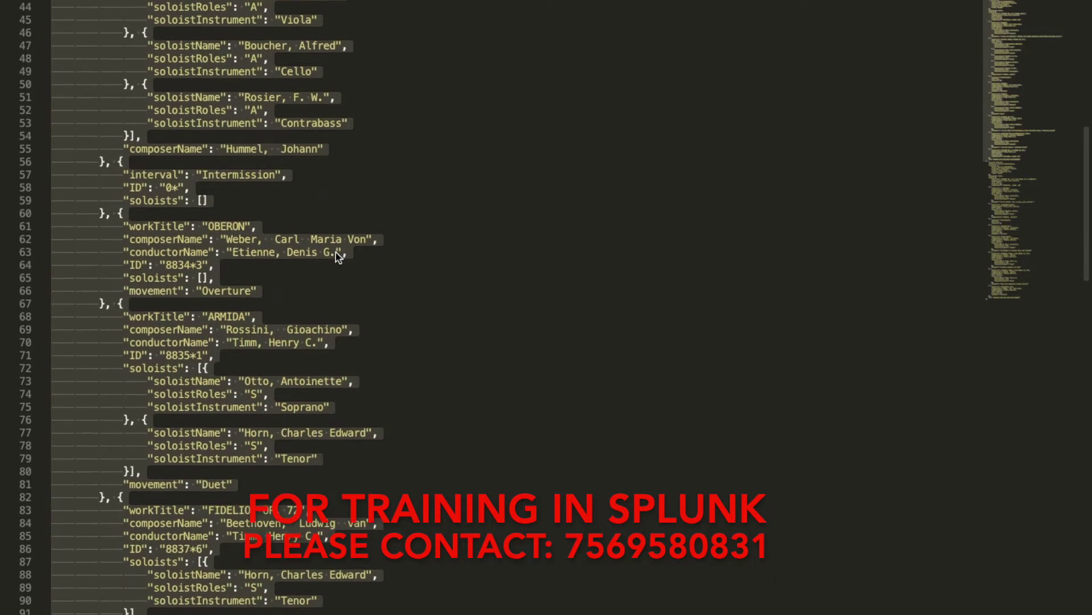
scroll(336, 252, "down", 7)
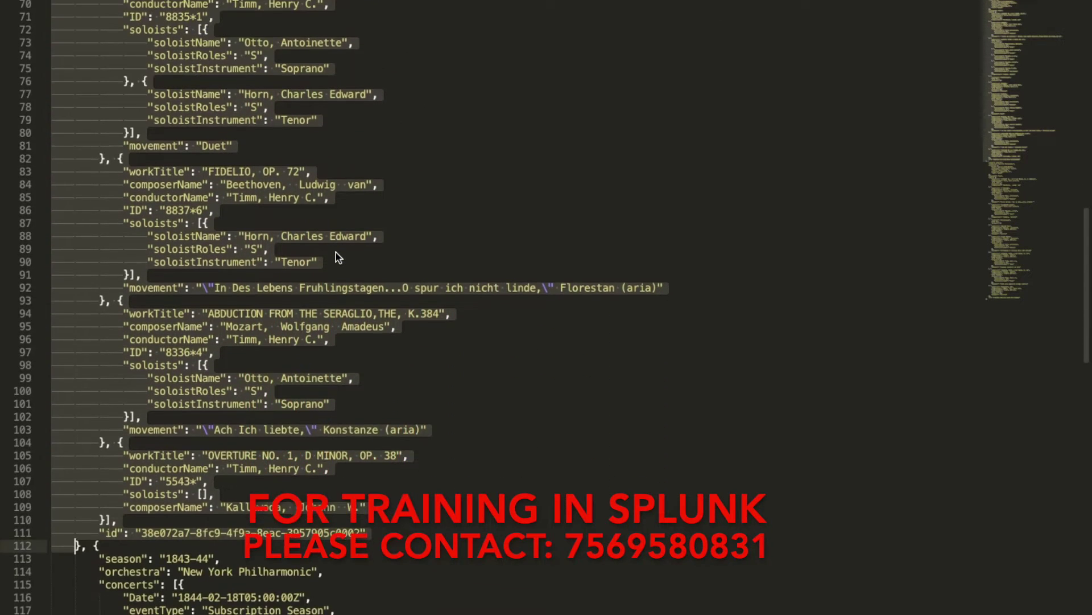
scroll(185, 518, "down", 10)
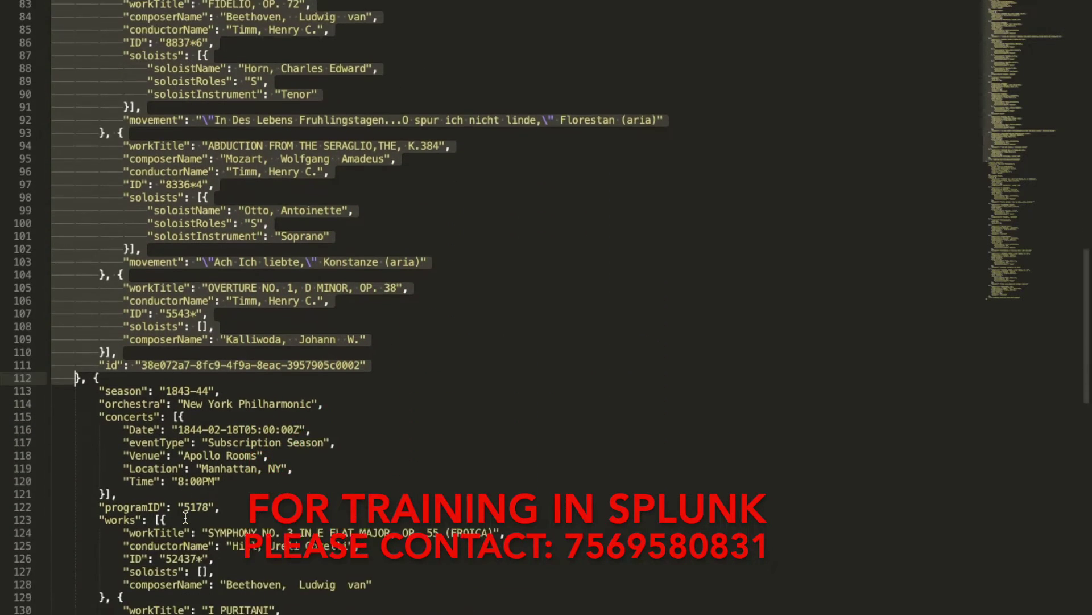
scroll(184, 518, "down", 2)
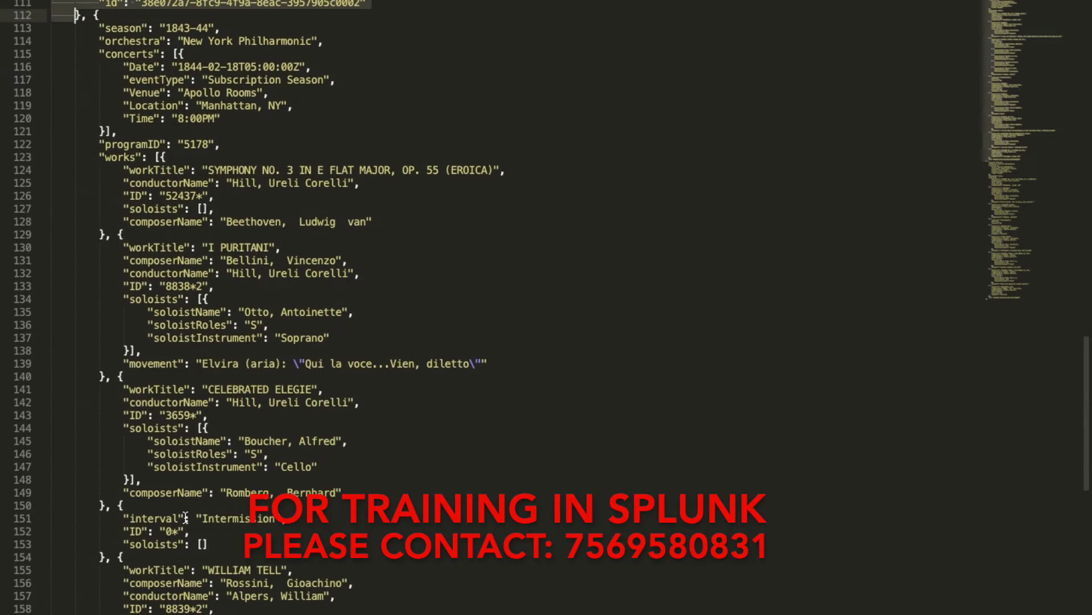
scroll(185, 518, "up", 16)
scroll(185, 518, "down", 5)
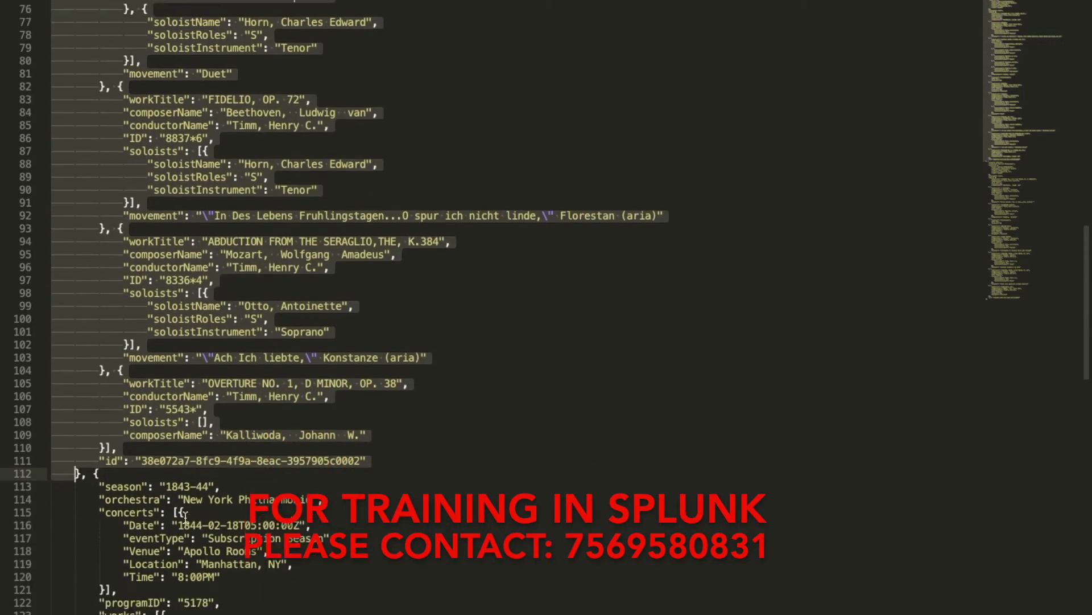
scroll(187, 496, "up", 17)
scroll(186, 495, "up", 8)
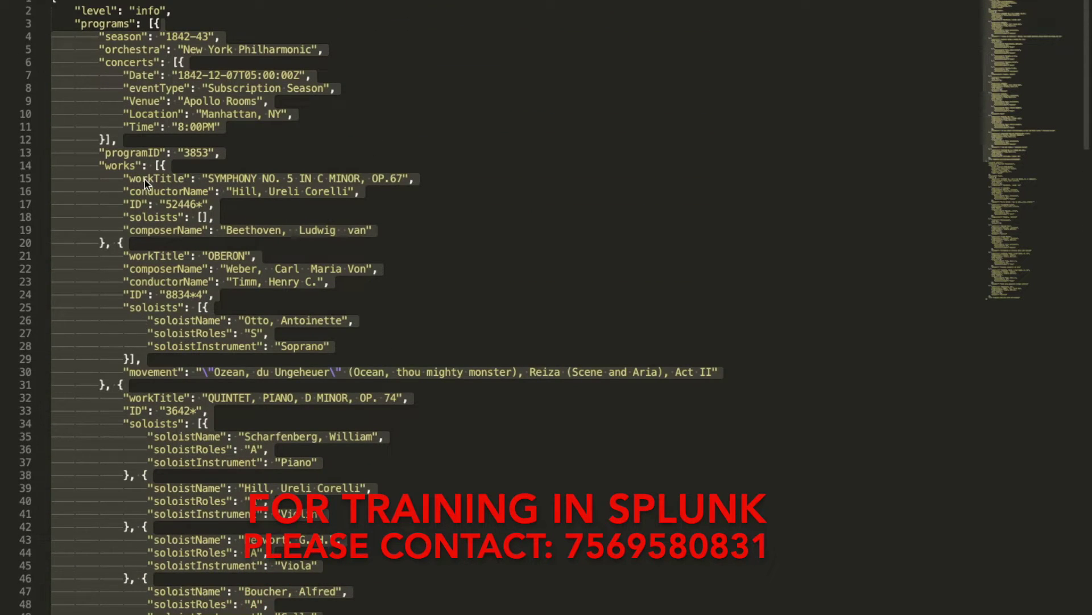
scroll(171, 171, "down", 20)
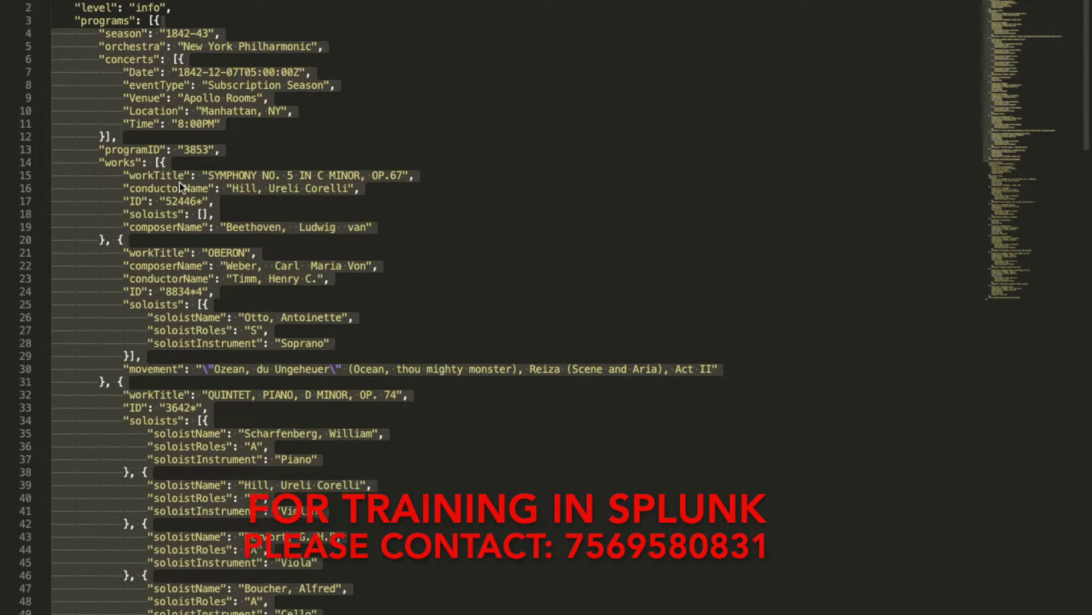
scroll(180, 186, "down", 20)
scroll(180, 183, "up", 10)
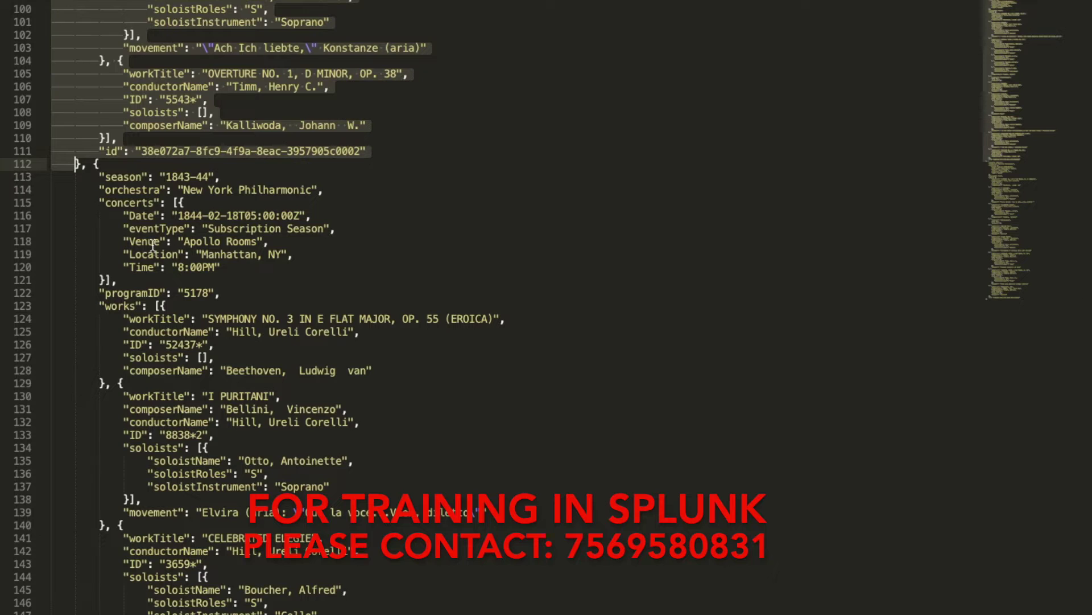
scroll(125, 209, "up", 20)
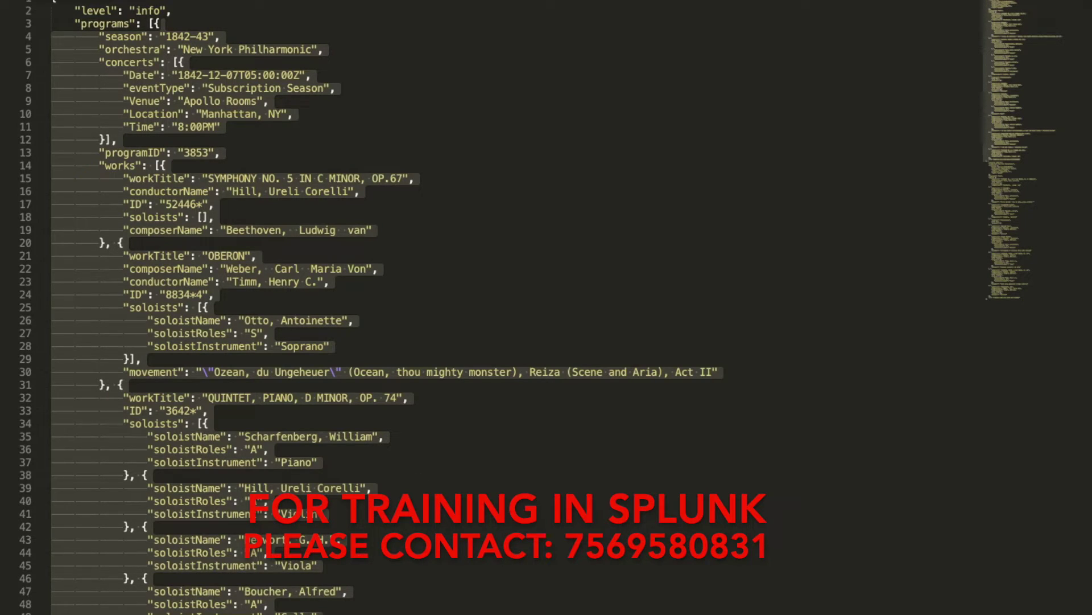
mouse_move(547, 605)
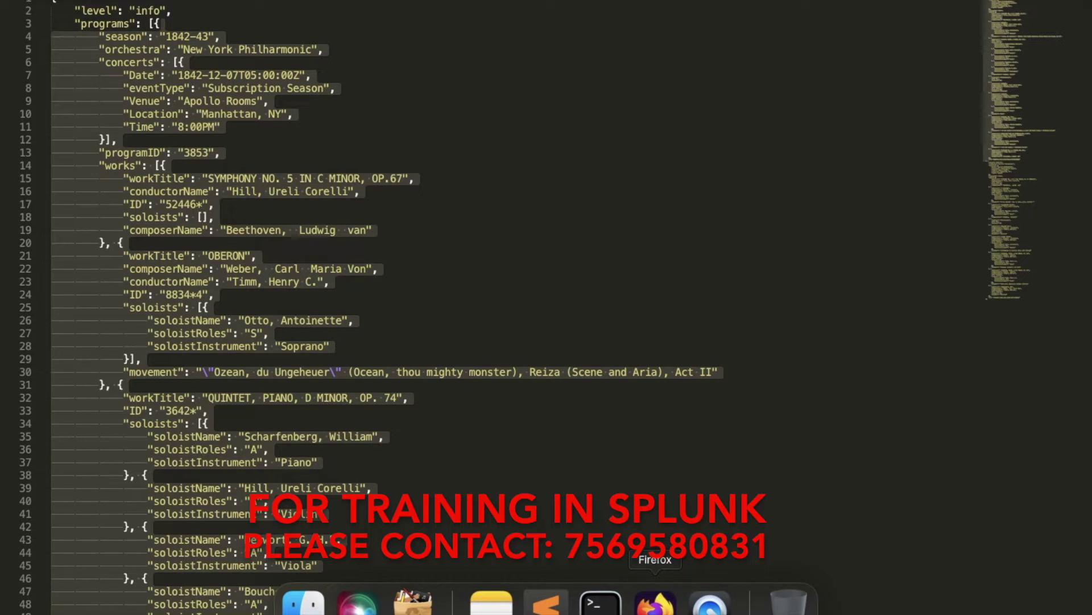
Change the spath path from 'level' to 'programs{}' and rerun the search on the spath index.
left_click(654, 603)
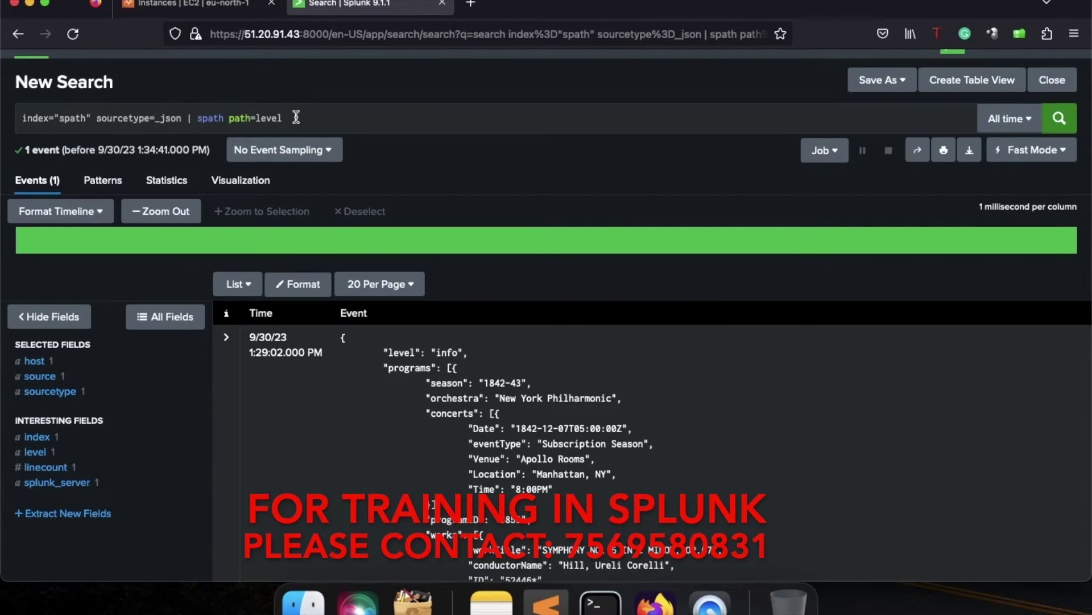
left_click(296, 117)
key("BackSpace")
key("BackSpace")
key("BackSpace")
key("BackSpace")
key("BackSpace")
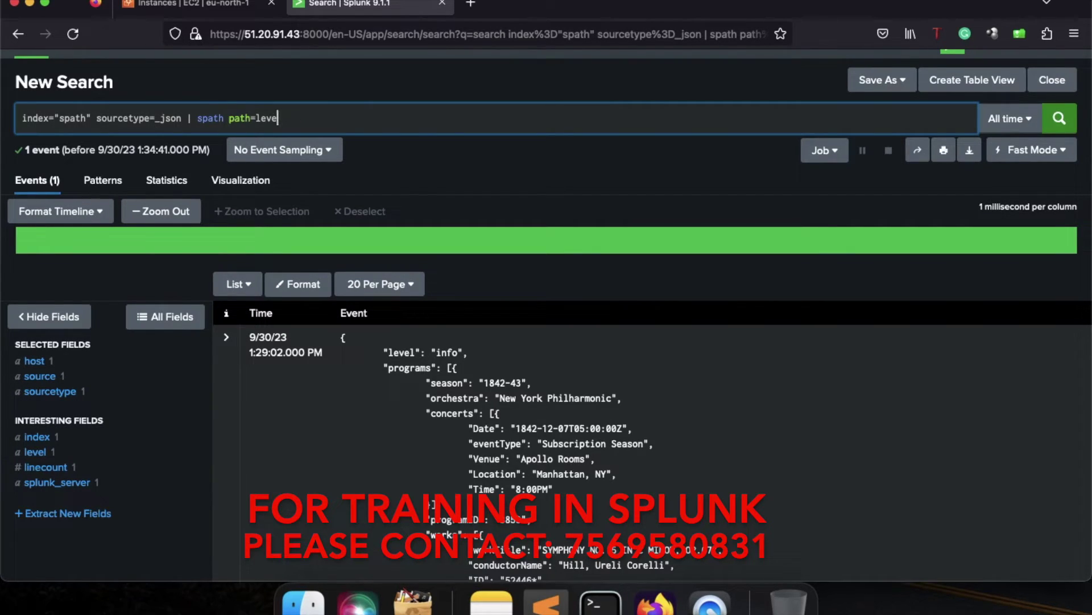
type("pr")
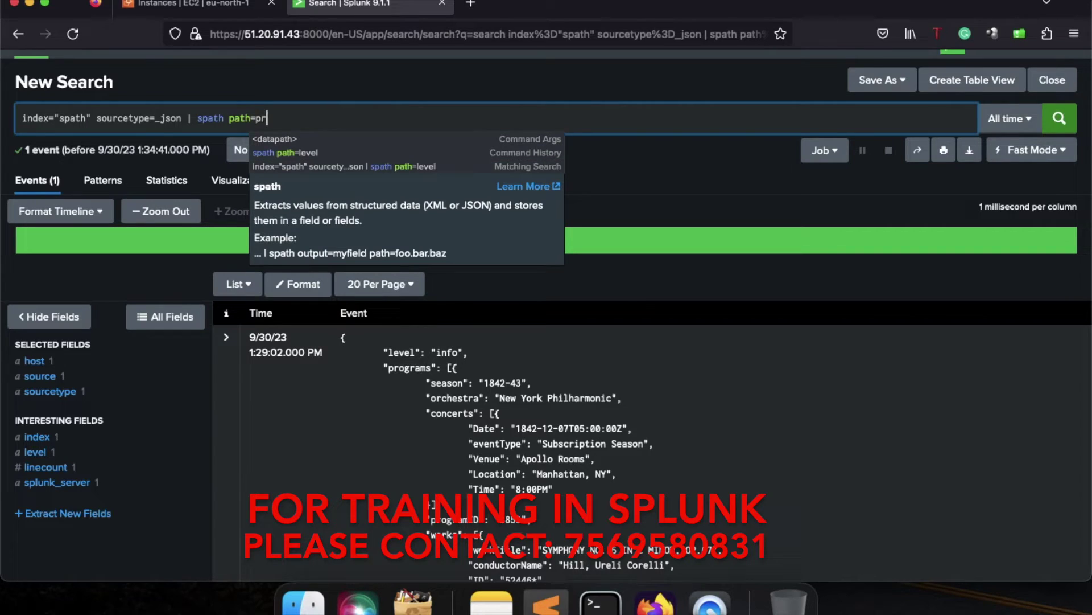
type("ograms")
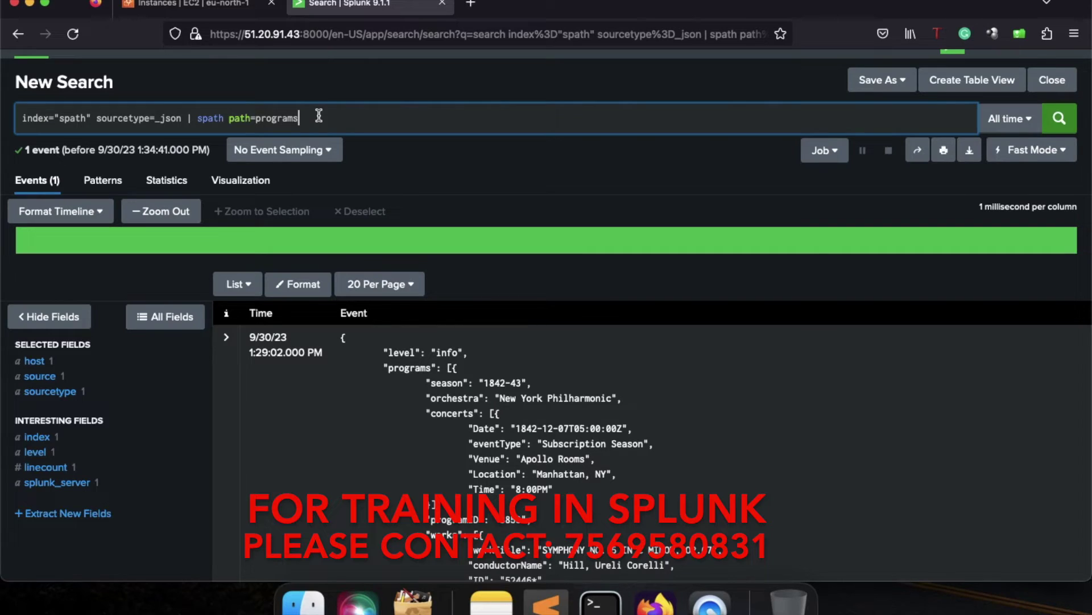
type("{}")
left_click(1062, 123)
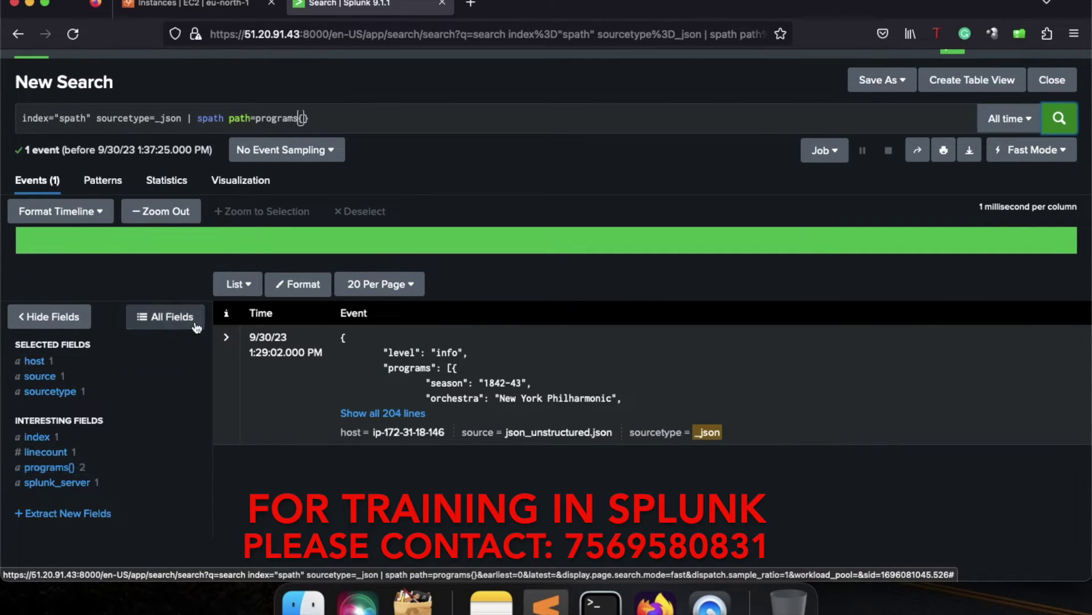
left_click(77, 468)
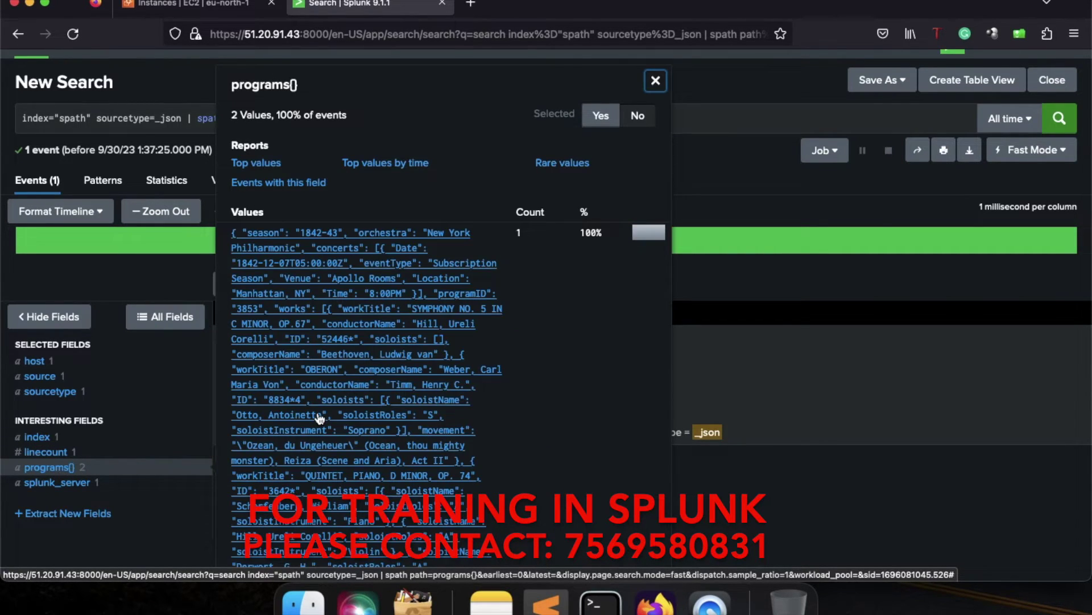
scroll(320, 418, "down", 2)
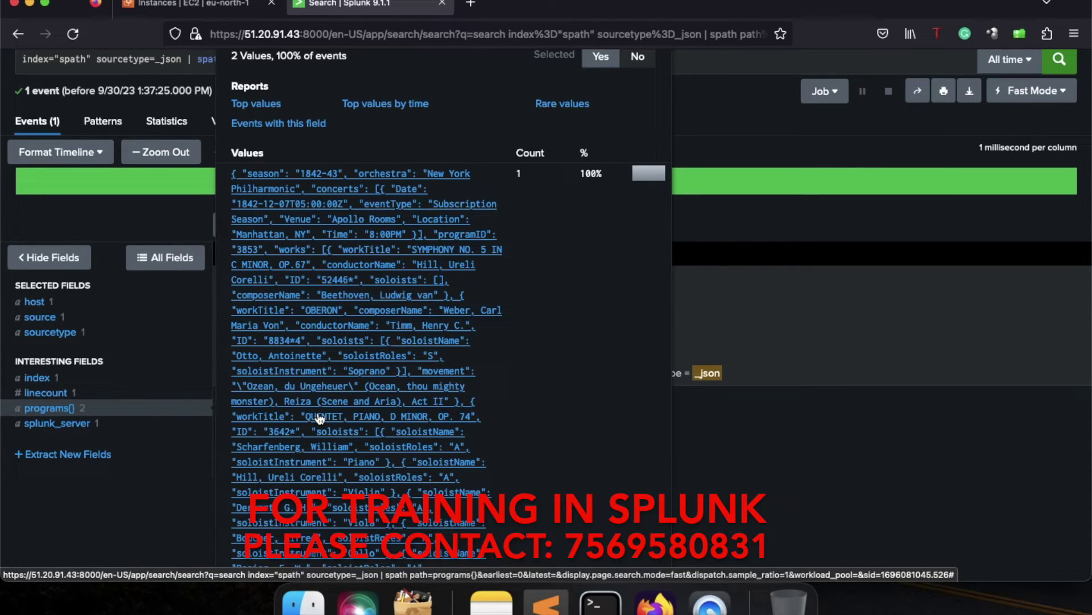
scroll(320, 418, "down", 10)
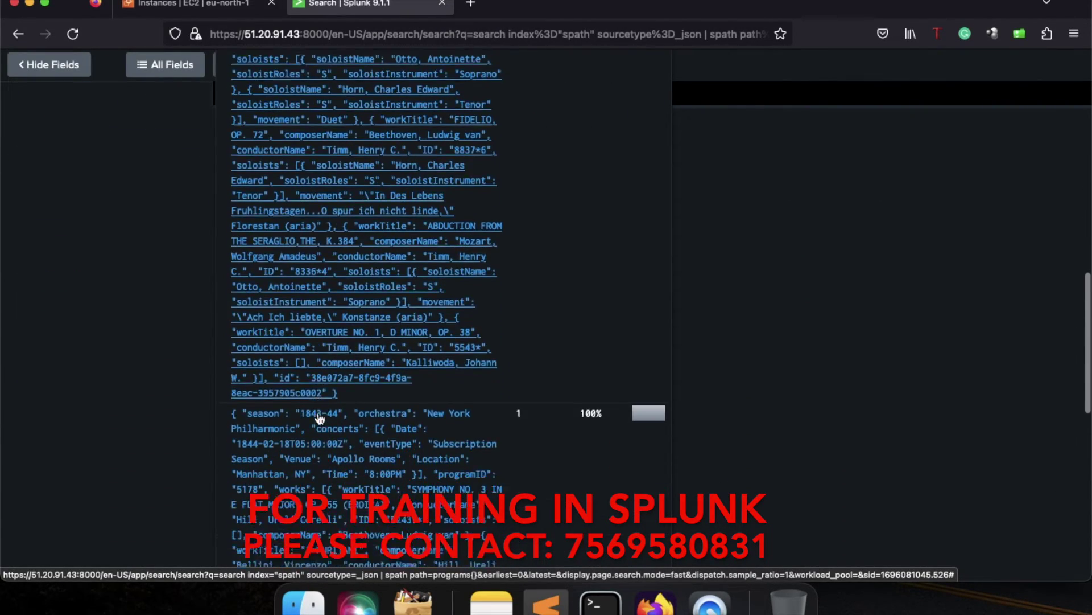
scroll(319, 418, "down", 5)
scroll(319, 418, "down", 5)
scroll(319, 418, "up", 15)
scroll(318, 412, "up", 15)
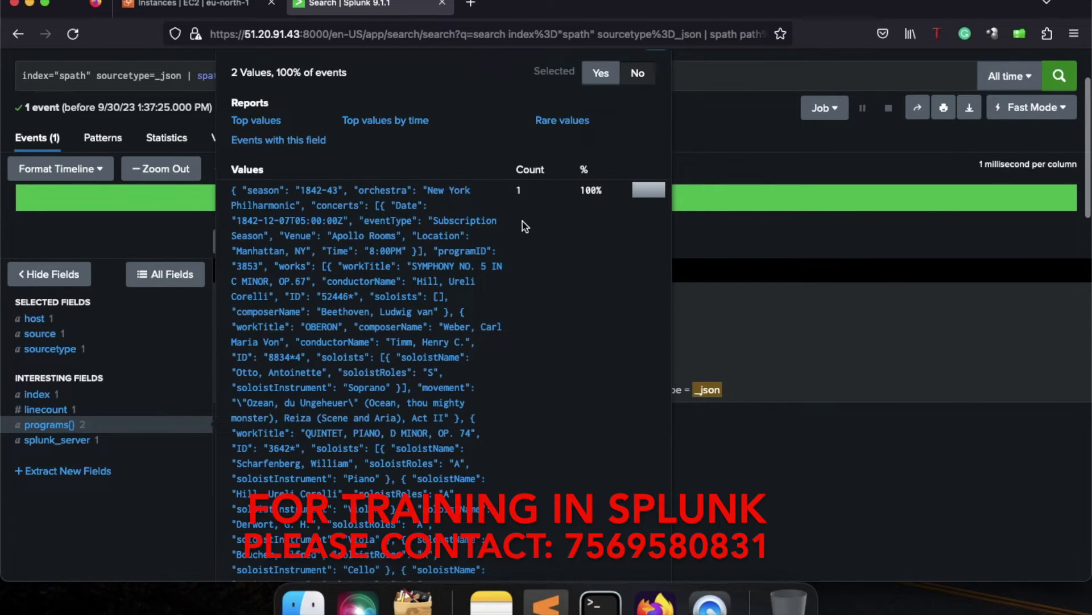
scroll(522, 221, "up", 3)
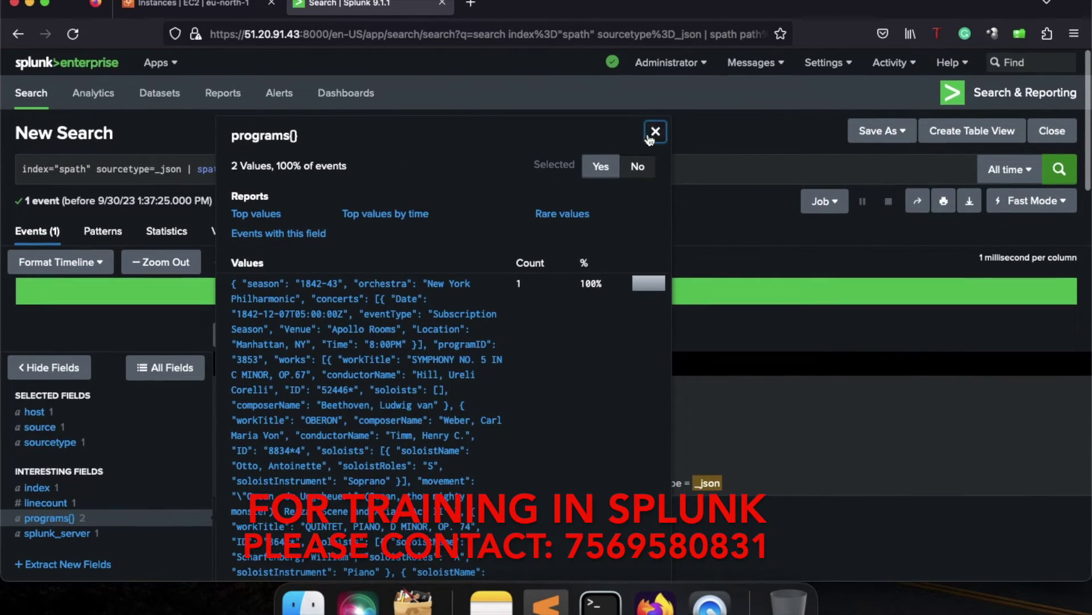
left_click(654, 133)
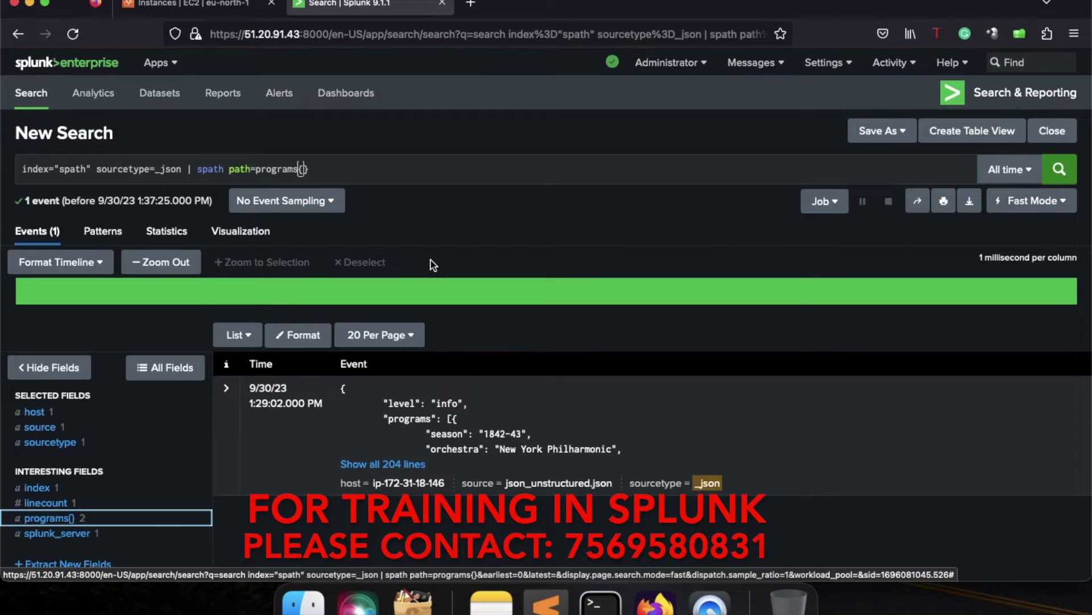
left_click(303, 169)
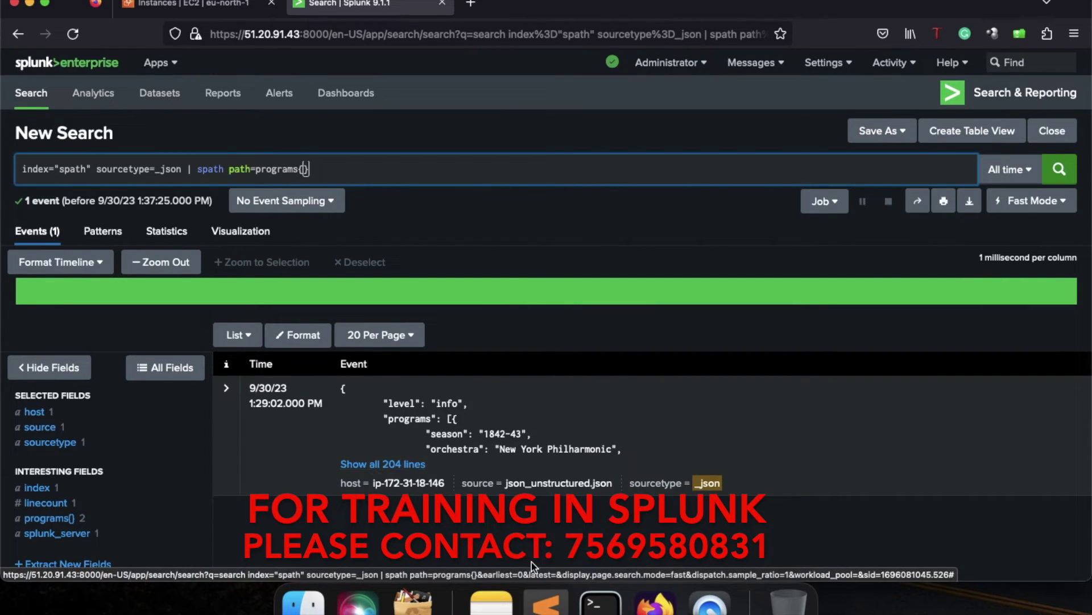
Select the second program object (season 1843-44, lines 113–203) with Expand Selection to Brackets.
left_click(543, 607)
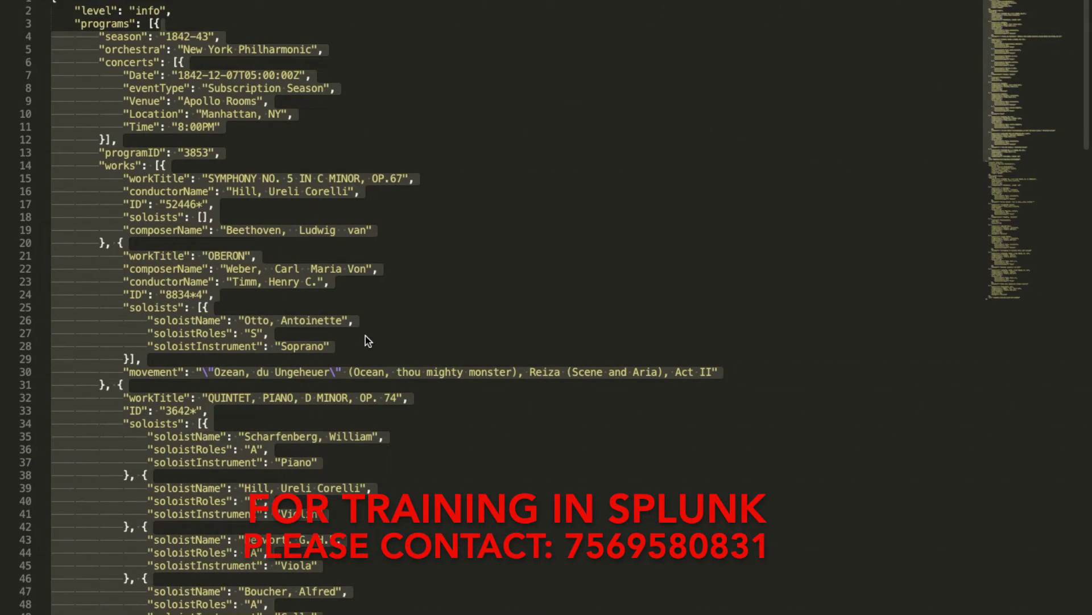
scroll(275, 302, "down", 15)
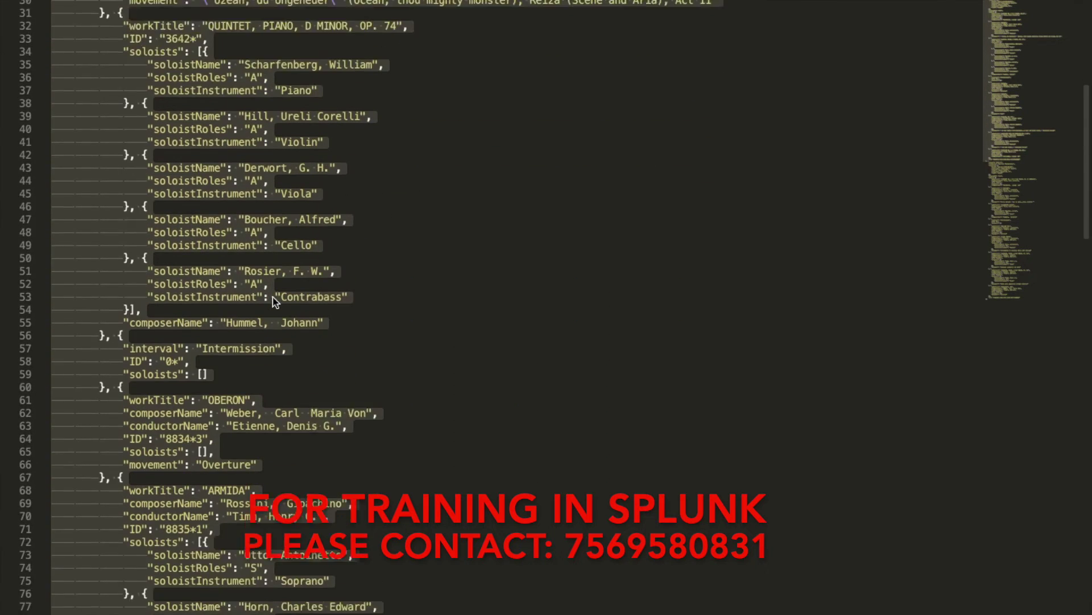
scroll(274, 302, "down", 8)
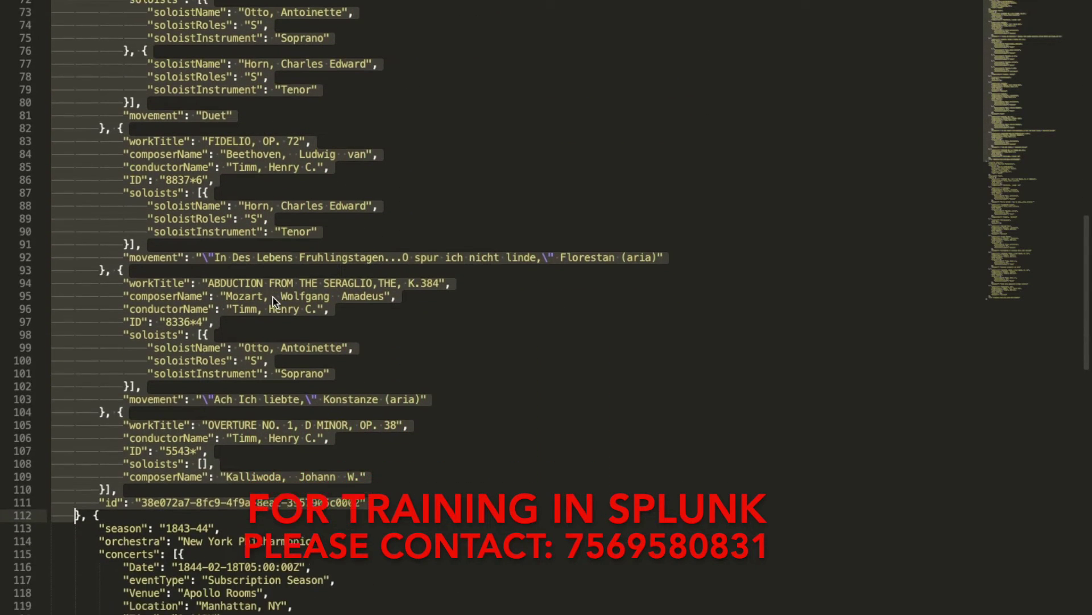
left_click(80, 509)
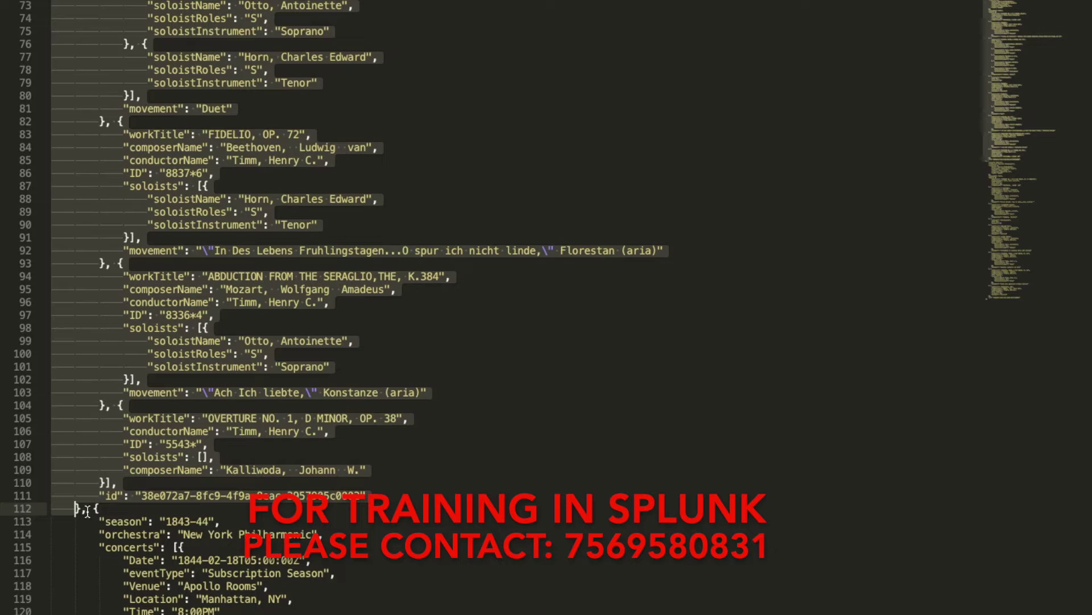
left_click(94, 508)
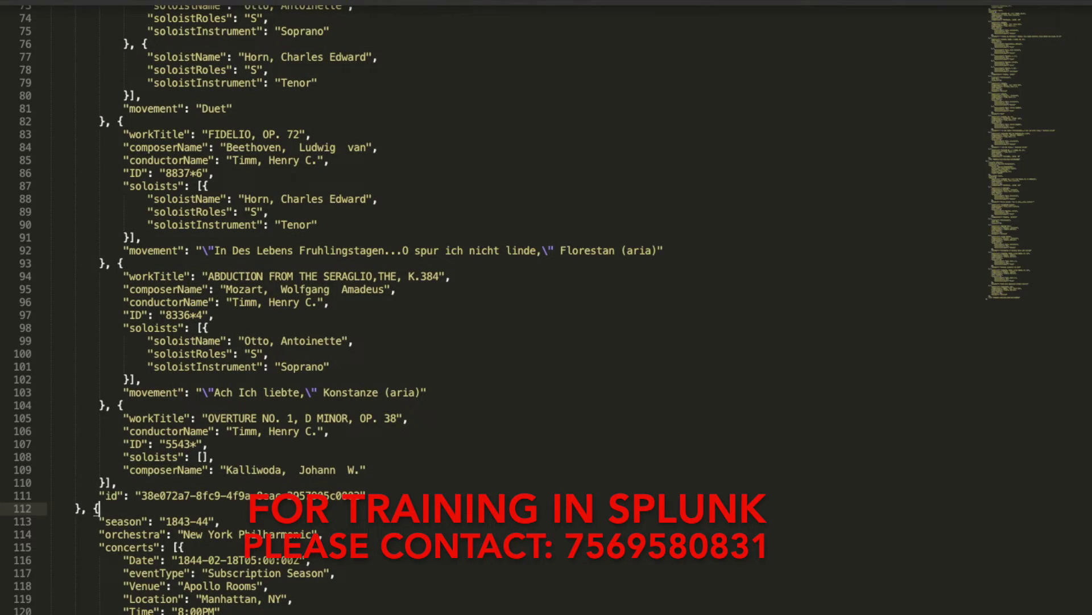
left_click(199, 1)
left_click(258, 179)
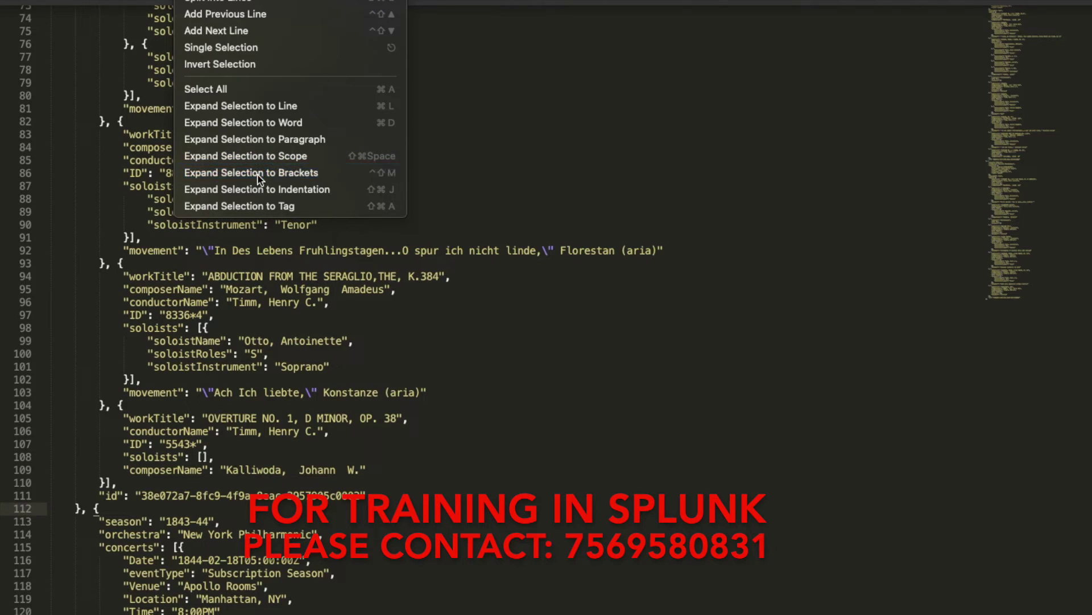
scroll(319, 450, "down", 2)
scroll(319, 450, "down", 20)
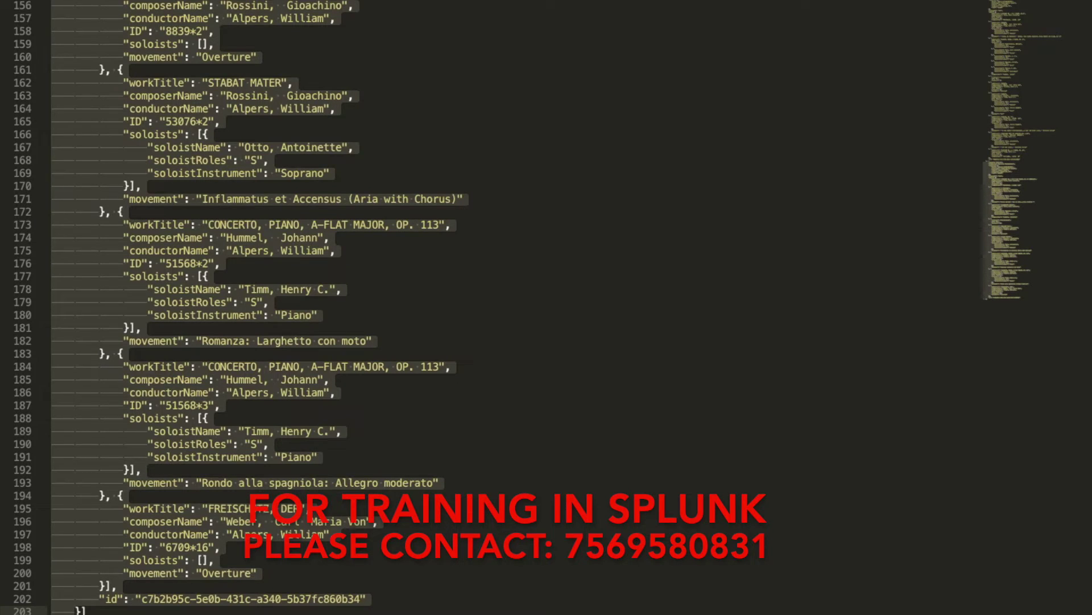
mouse_move(412, 605)
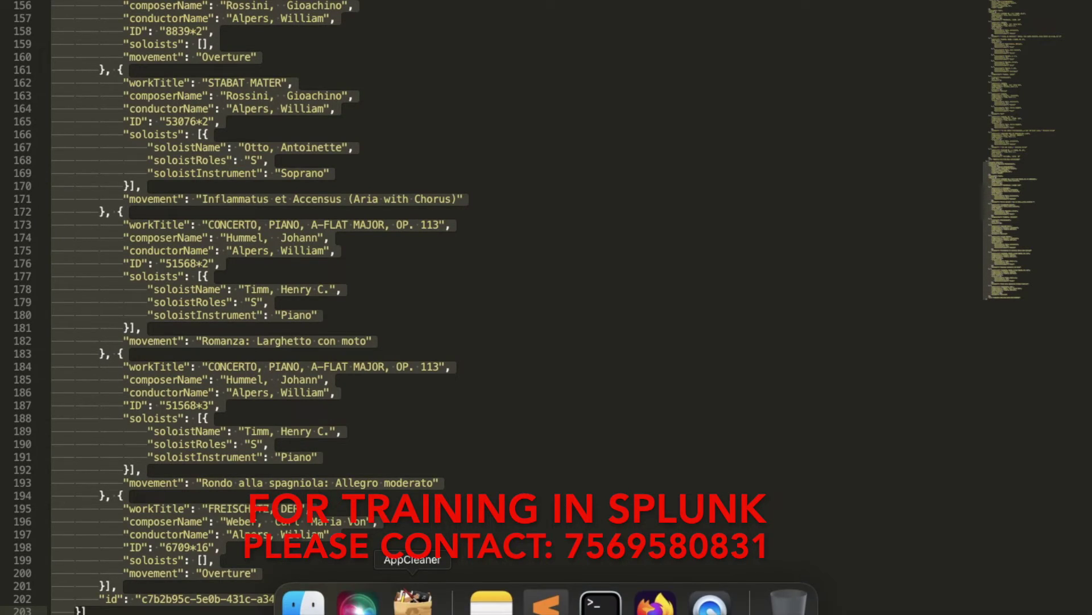
Extract programs{0} with spath and review that field's values.
left_click(654, 603)
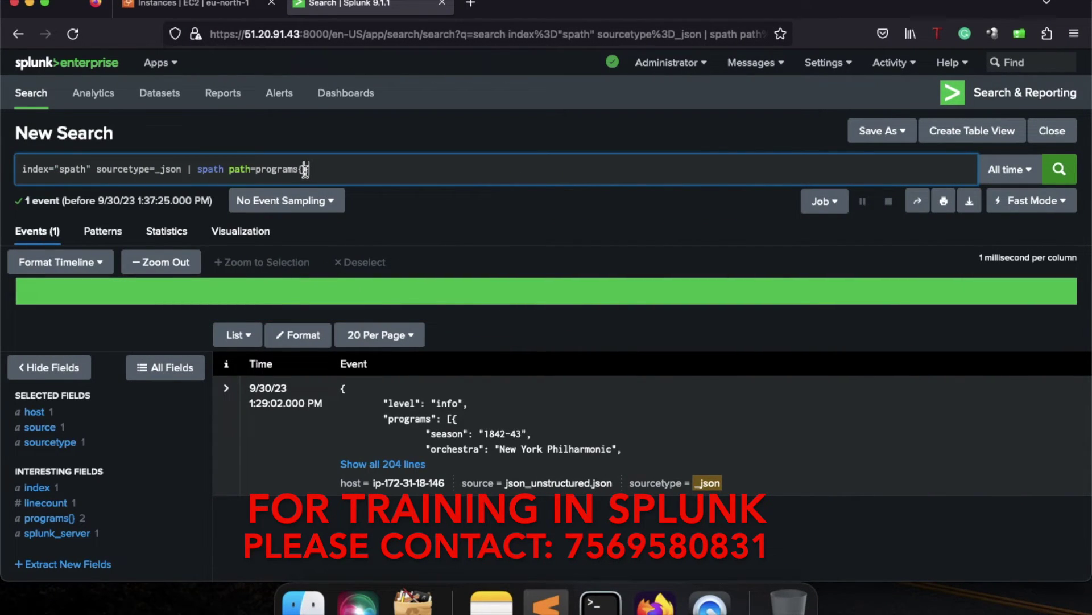
type("0")
left_click(1060, 176)
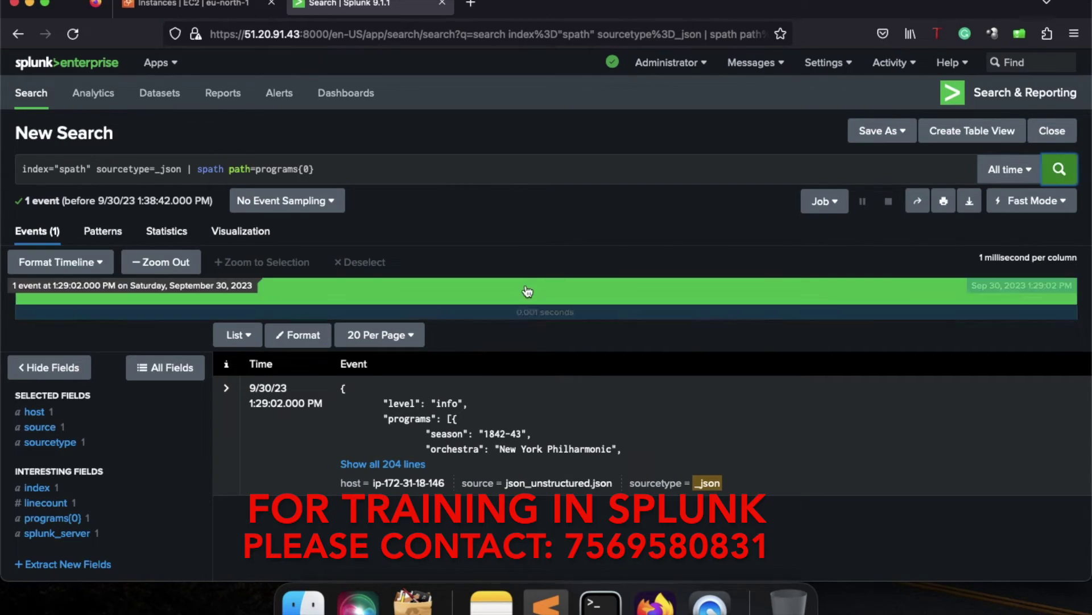
left_click(66, 519)
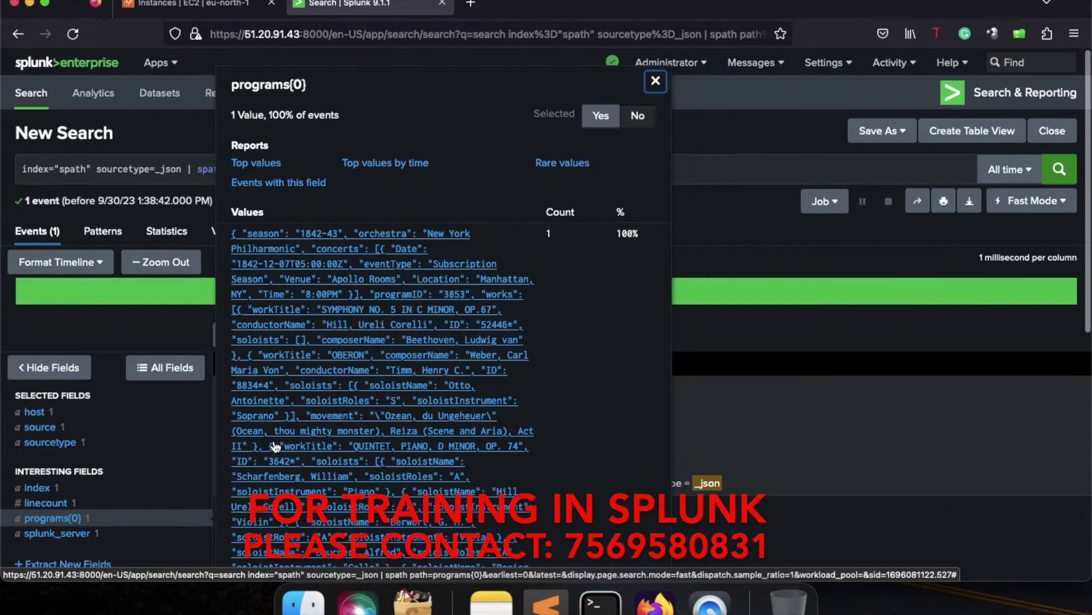
scroll(275, 446, "down", 5)
scroll(573, 144, "up", 5)
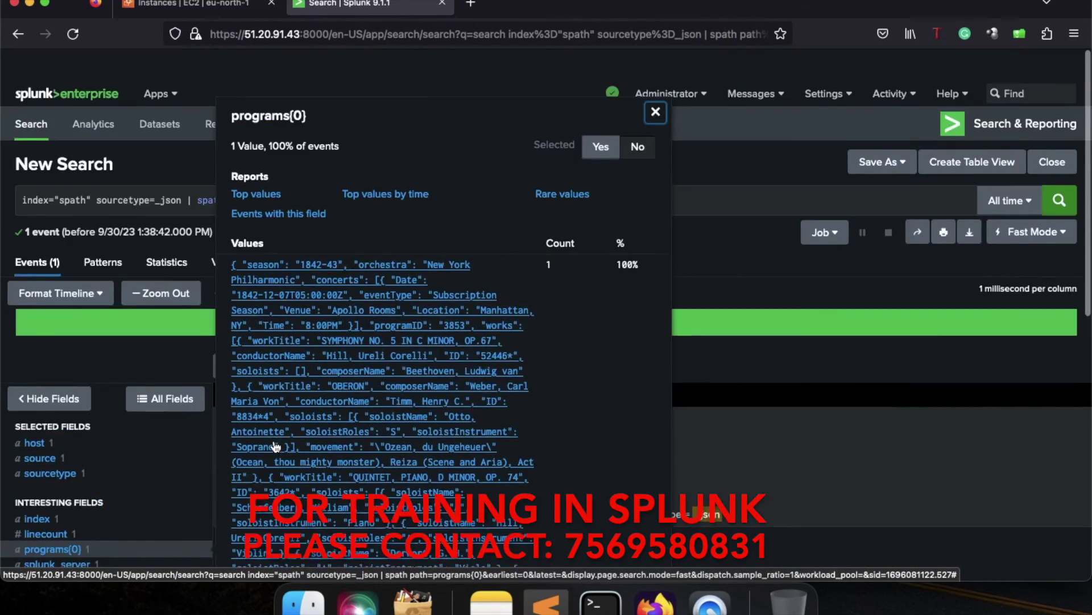
left_click(657, 86)
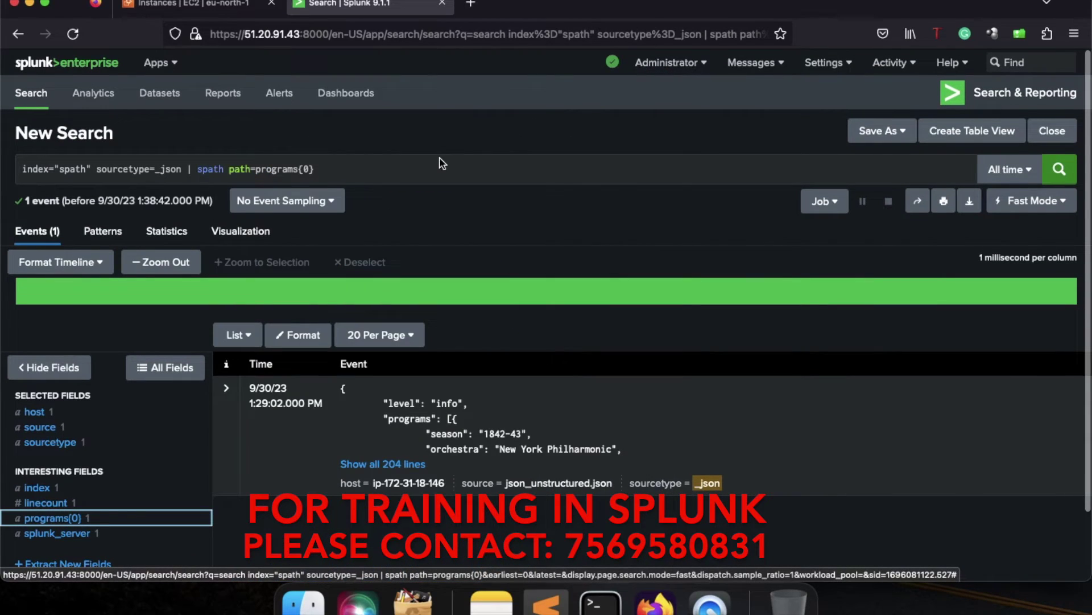
Change the path to programs{1}, rerun, and view its single 1843-44 value.
left_click(311, 171)
key("BackSpace")
type("1")
left_click(1059, 170)
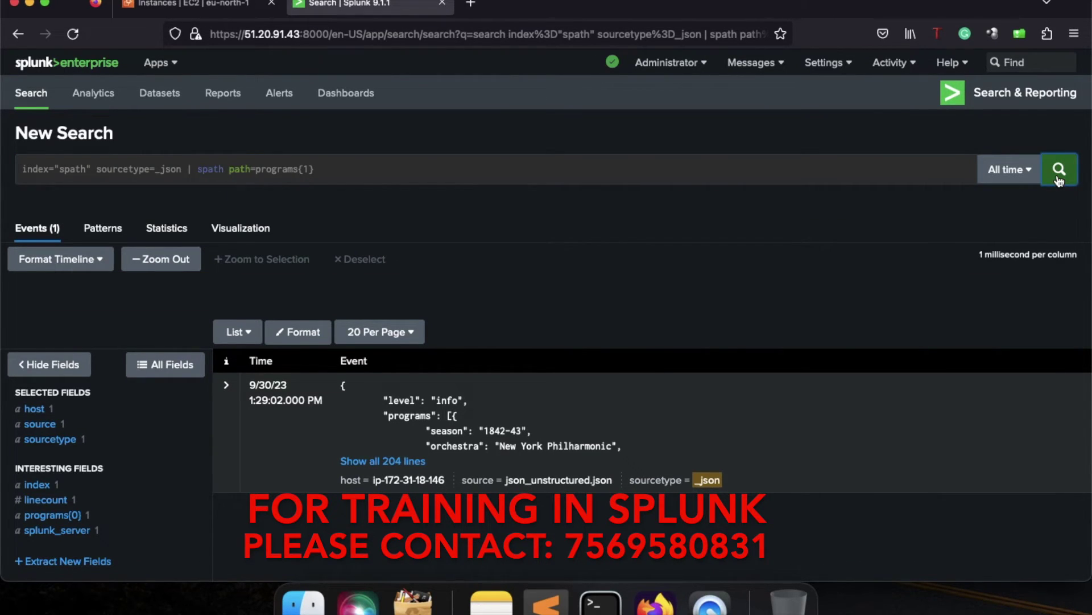
left_click(76, 517)
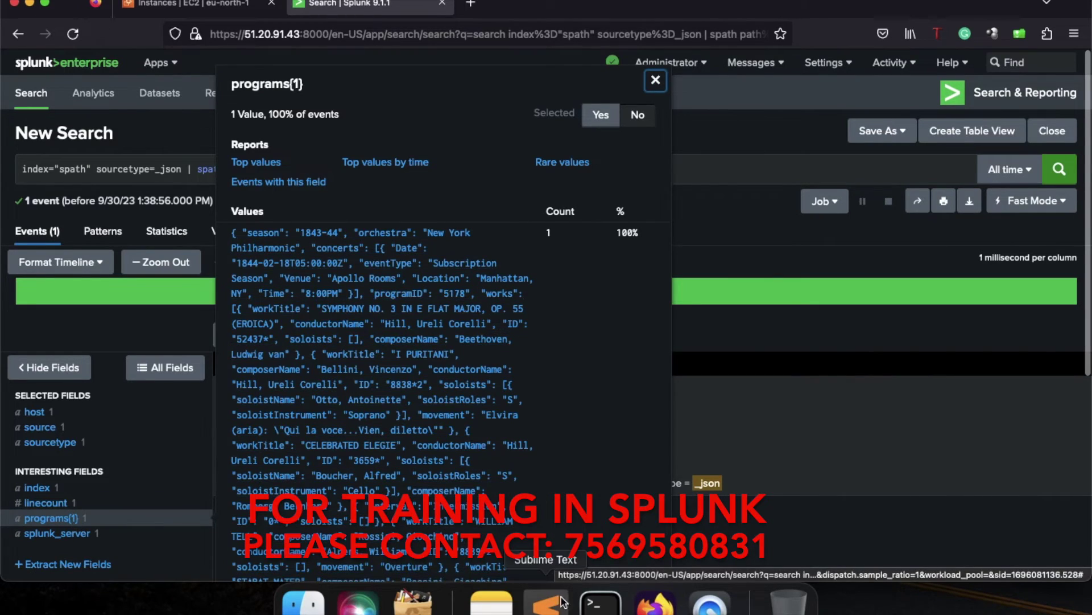
left_click(560, 602)
Scroll the source JSON to the second program entry, season 1843-44 at line 113.
scroll(306, 348, "up", 10)
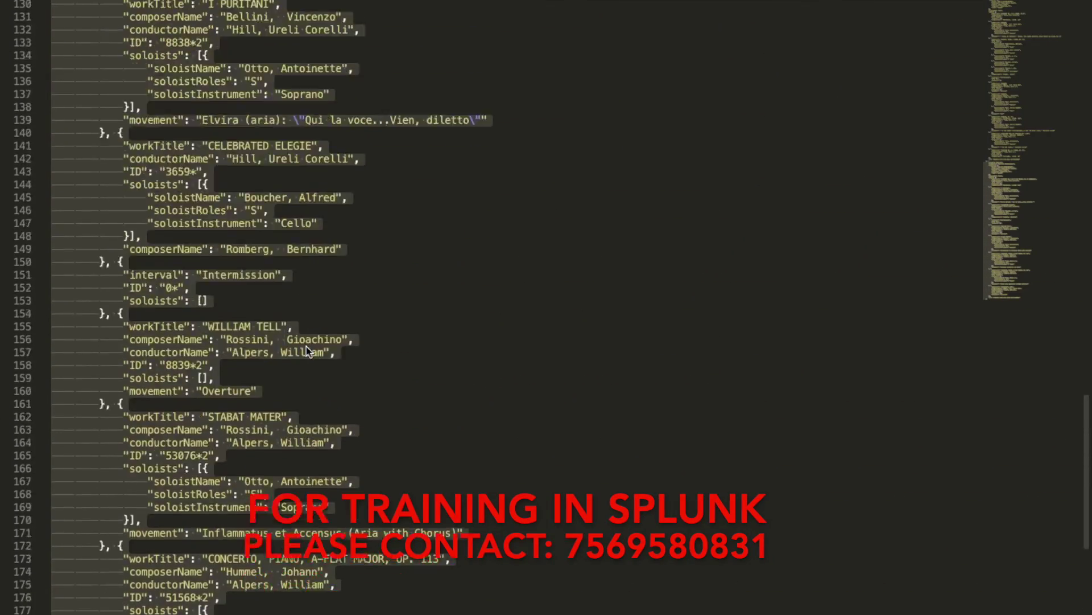
scroll(306, 350, "up", 10)
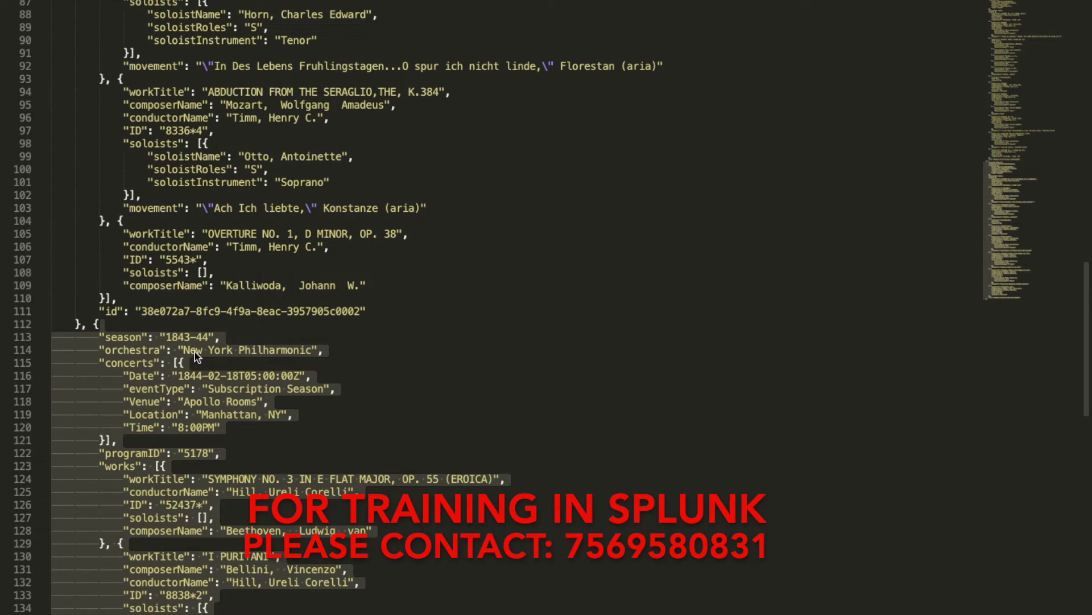
mouse_move(600, 602)
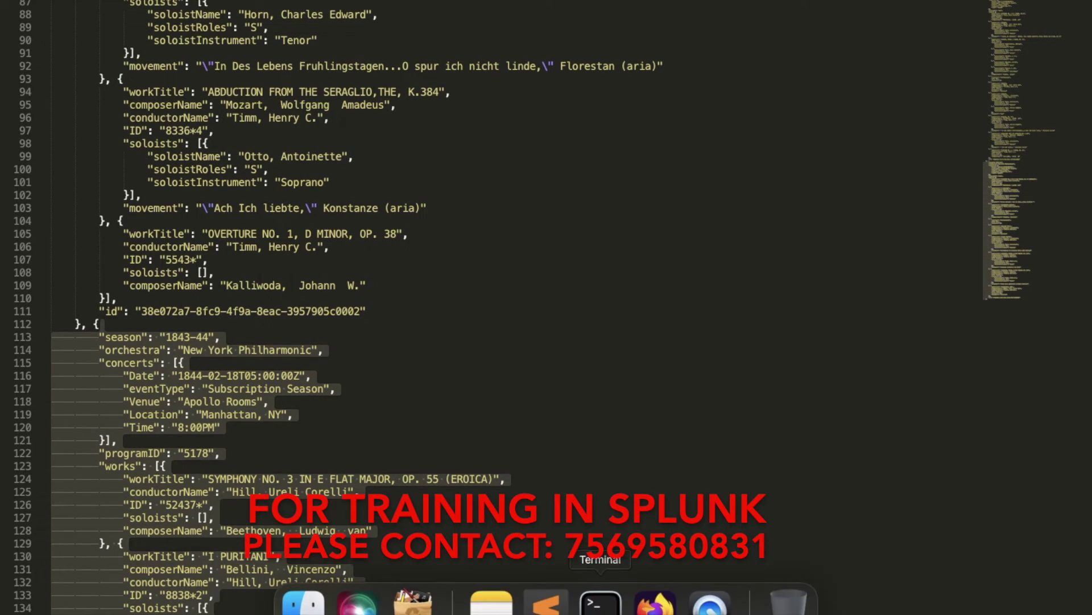
key("ctrl+Left")
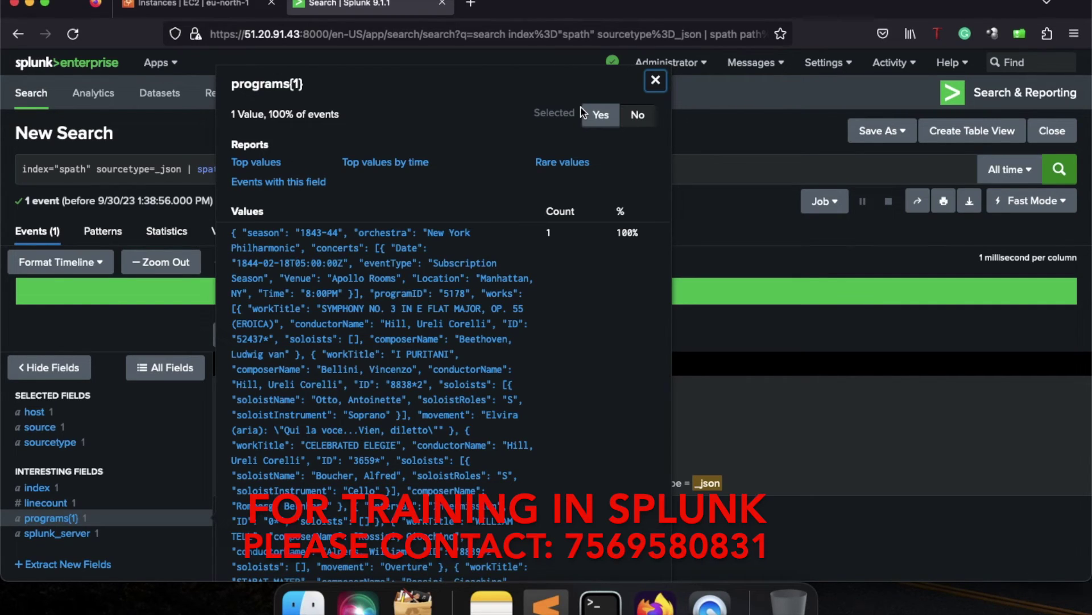
Close the programs{1} field summary to return to the single event's results.
left_click(658, 82)
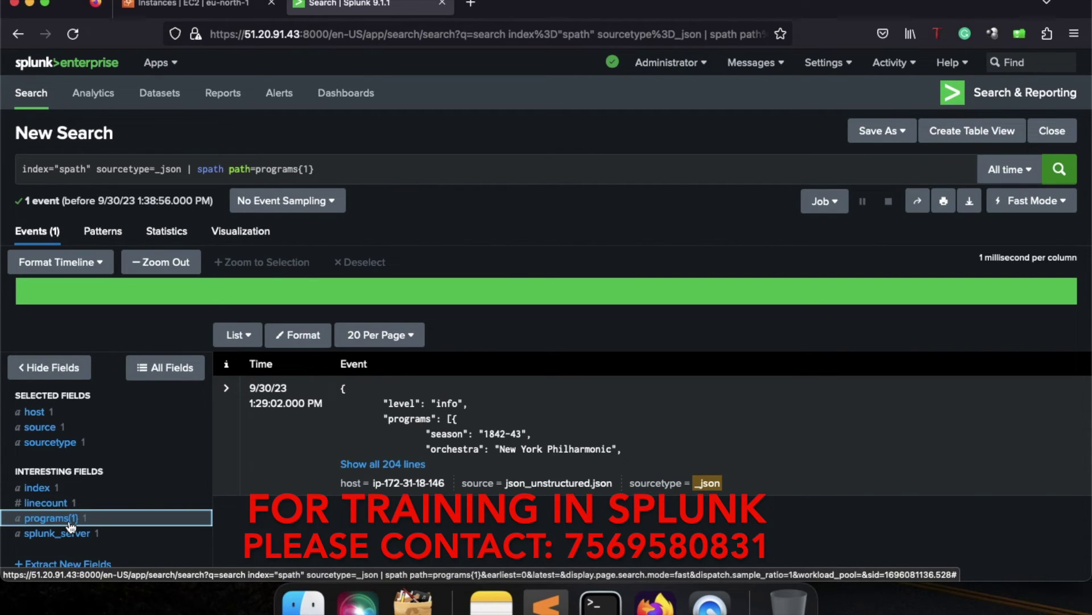
Add output=programs to the spath search and widen the path from programs{1} to programs{}.
left_click(335, 175)
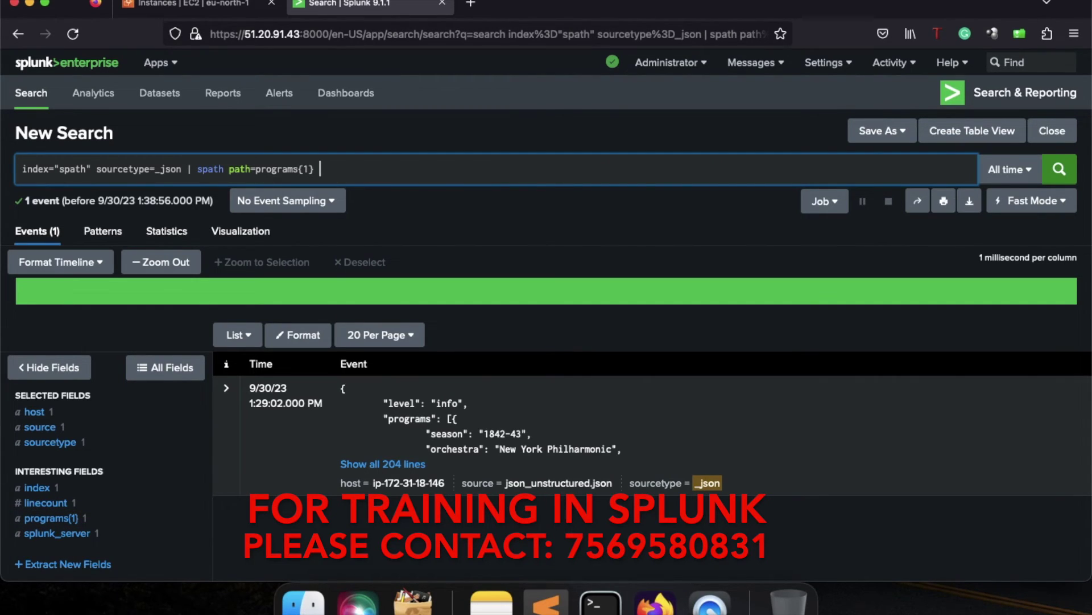
type("ou")
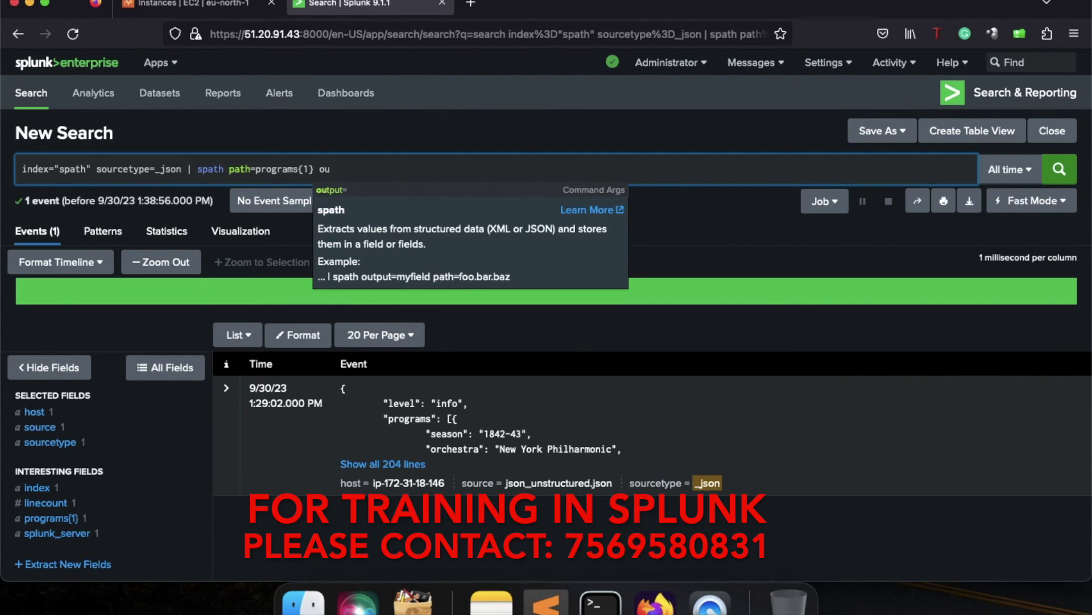
type("tp")
type("u")
type("t=")
type("progr")
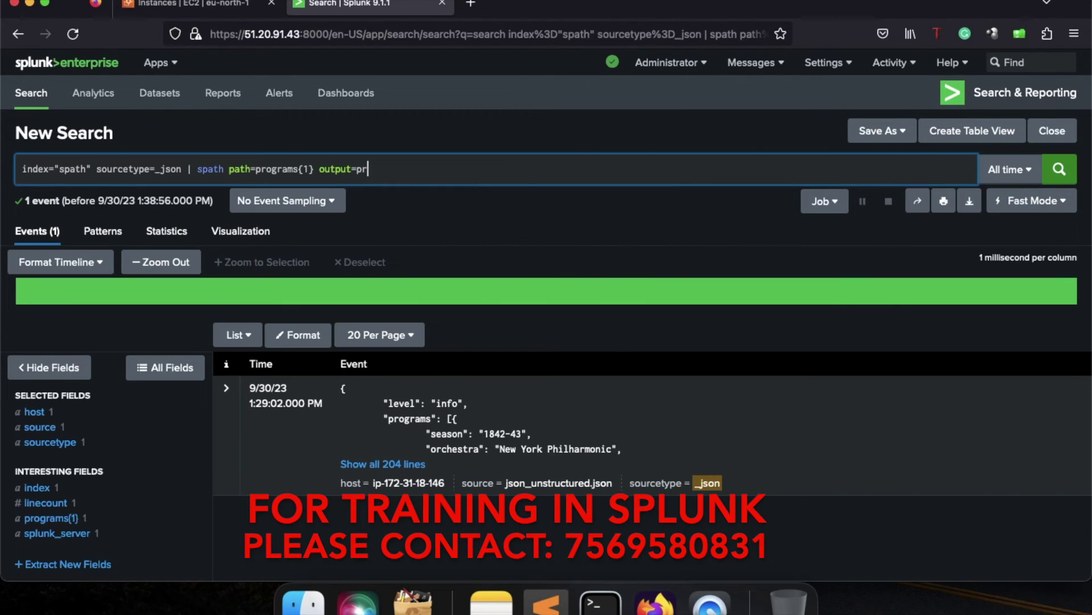
type("ams")
left_click(1061, 171)
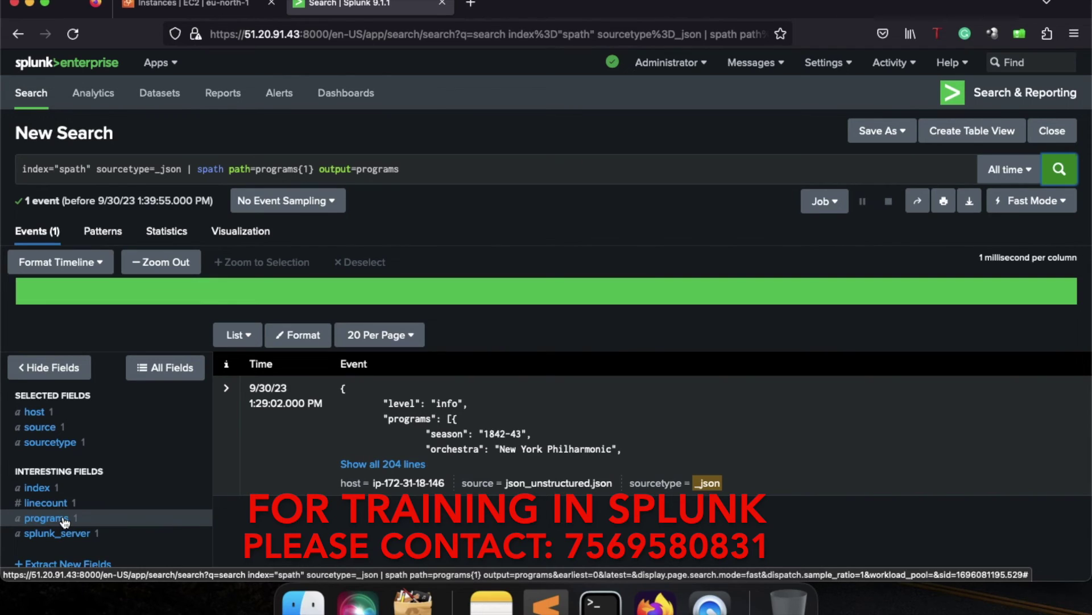
left_click(310, 169)
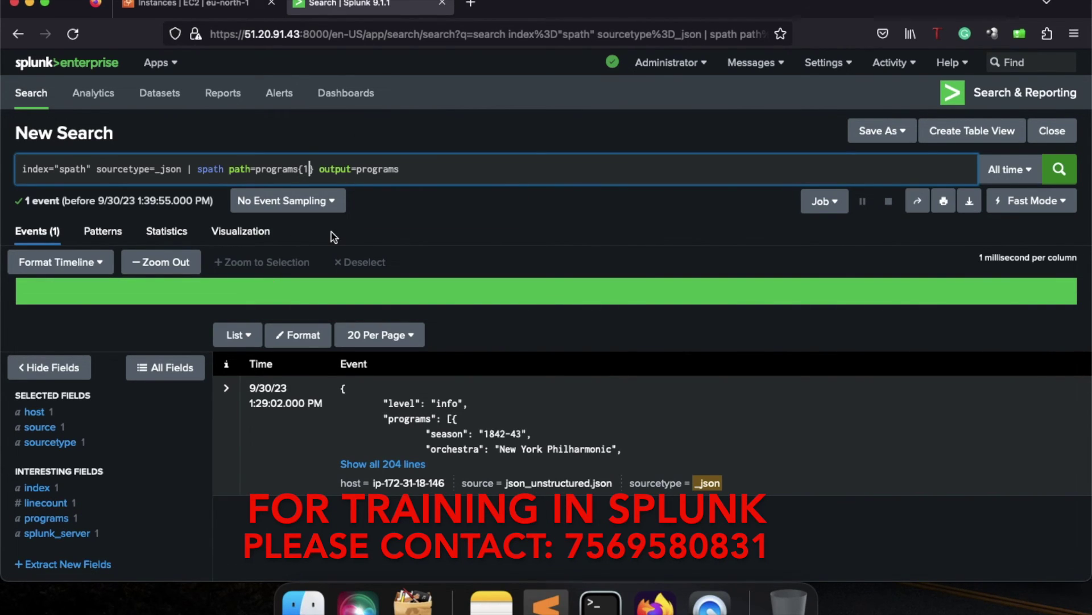
key("BackSpace")
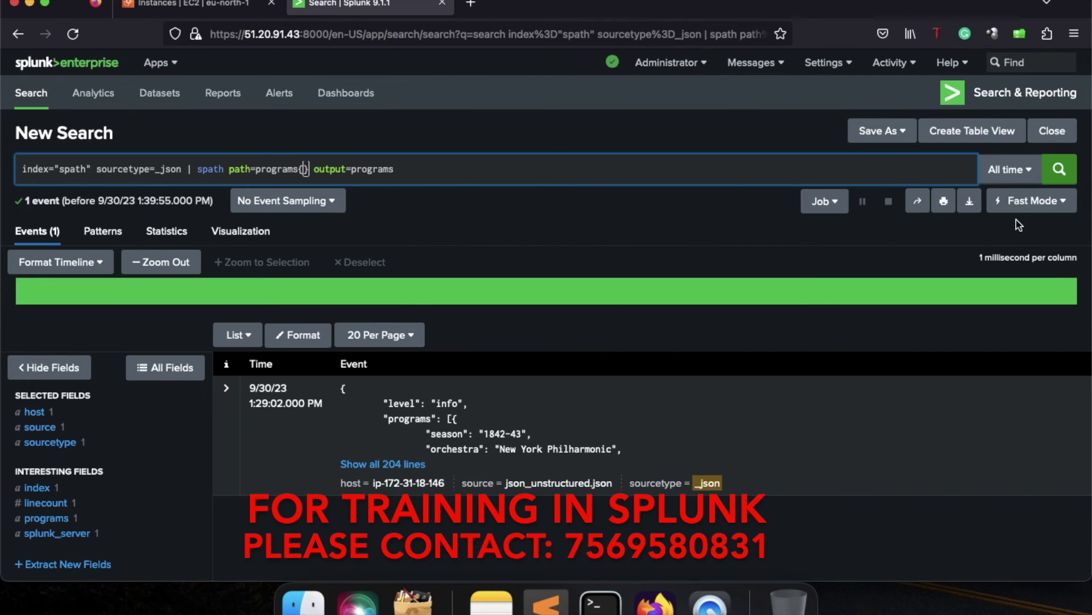
left_click(1062, 176)
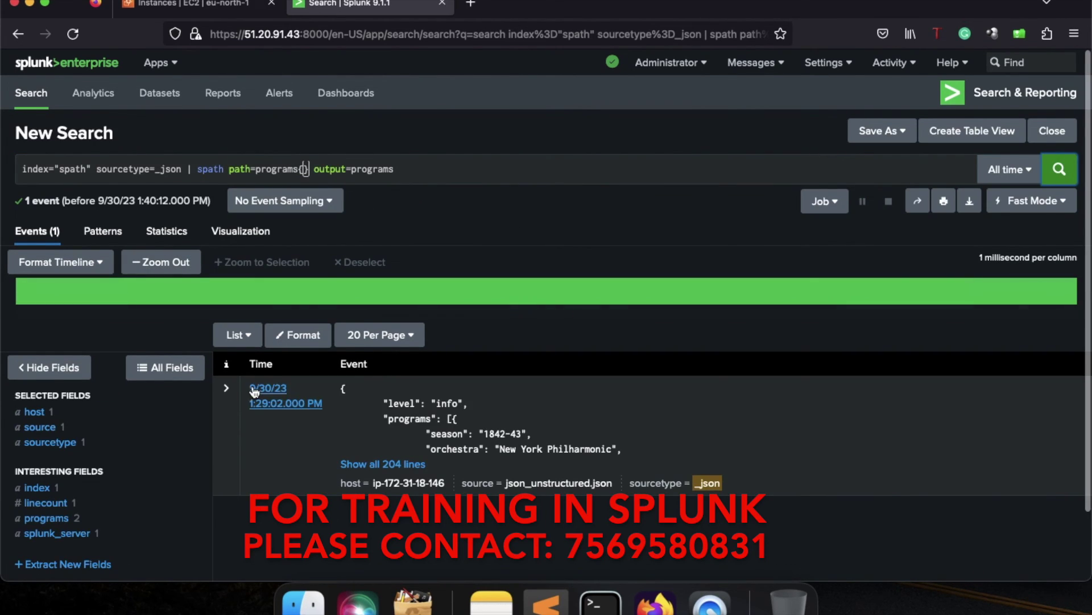
Review both programs field values, then view the source JSON from its first program, season 1842-43.
left_click(64, 518)
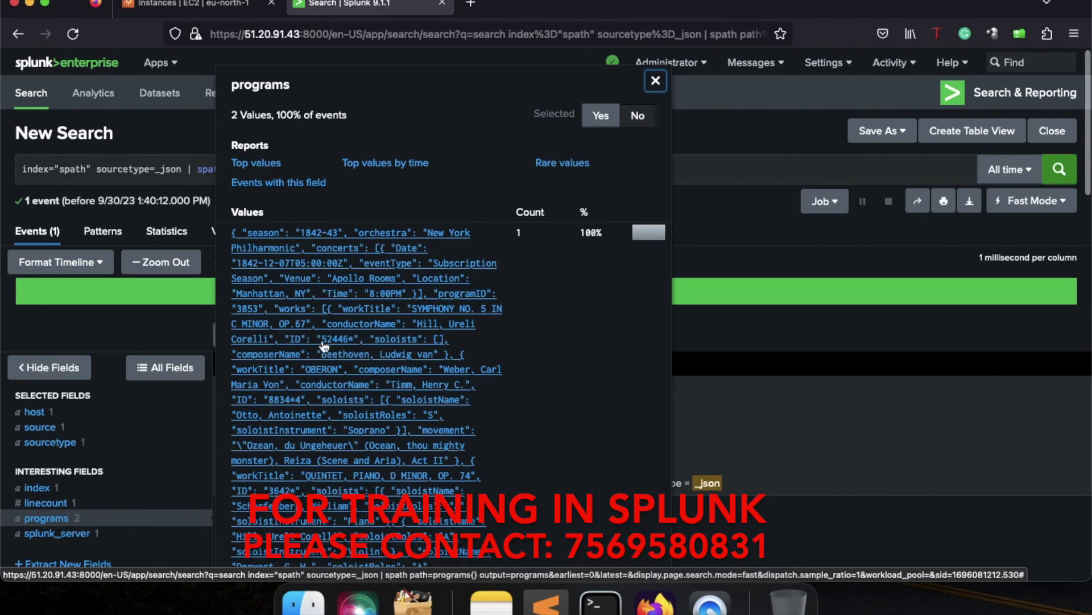
scroll(453, 431, "down", 20)
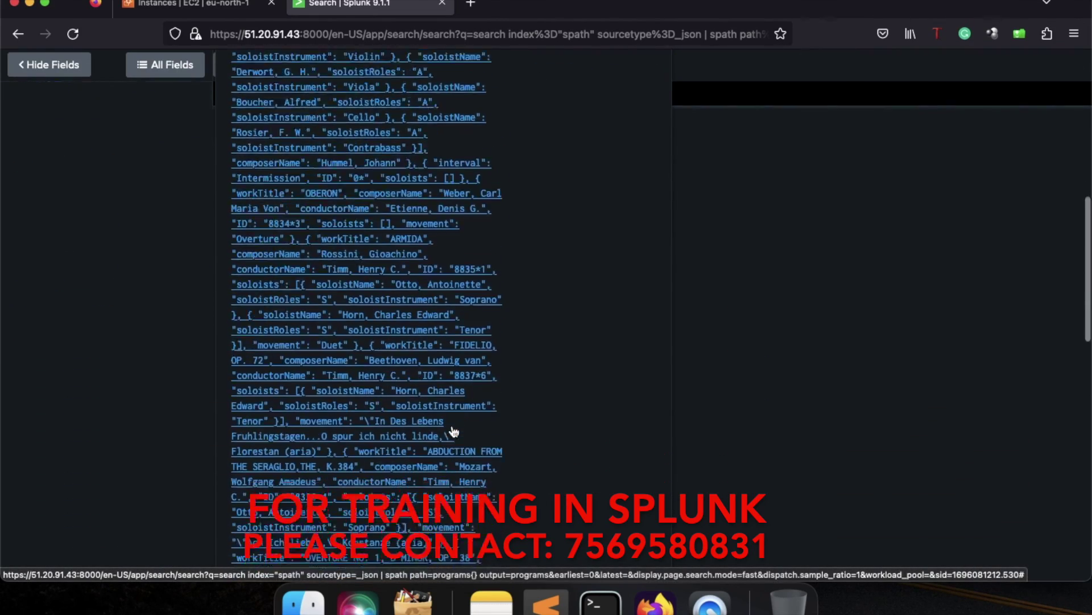
scroll(454, 431, "up", 20)
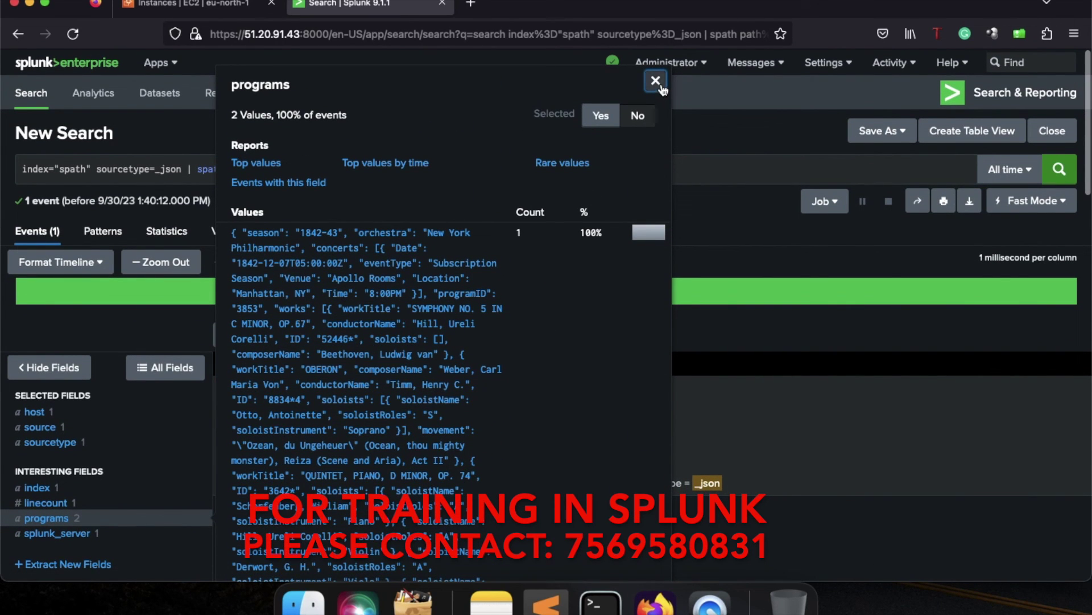
left_click(655, 80)
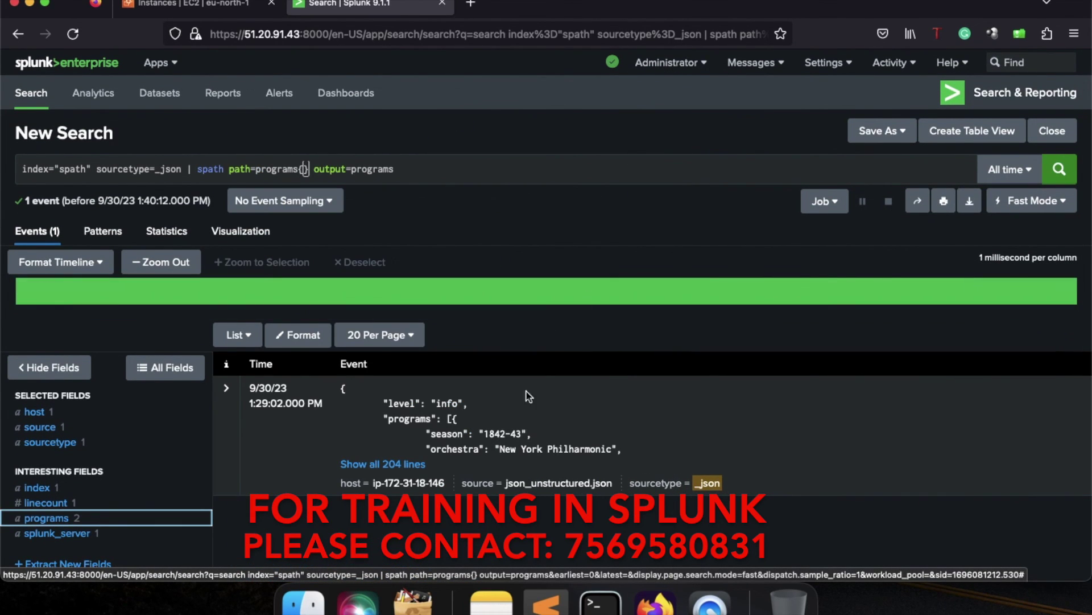
left_click(546, 602)
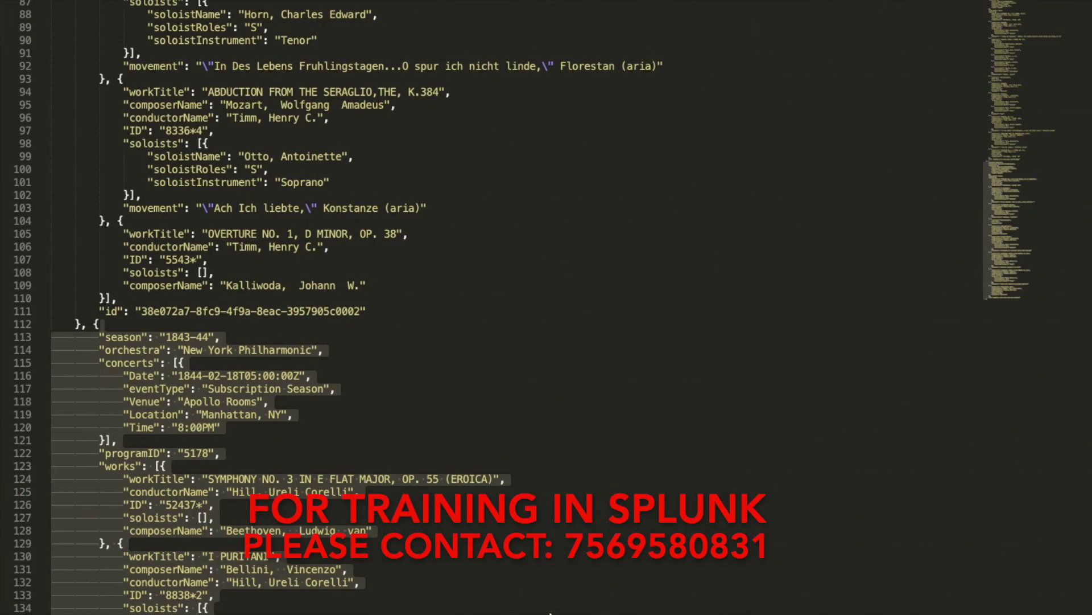
scroll(400, 290, "up", 20)
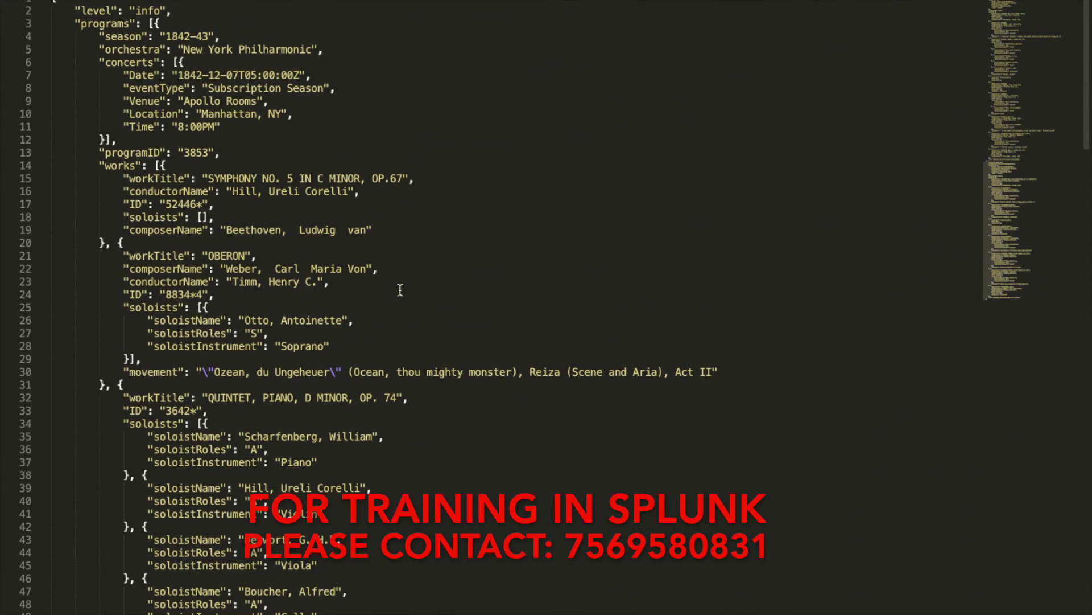